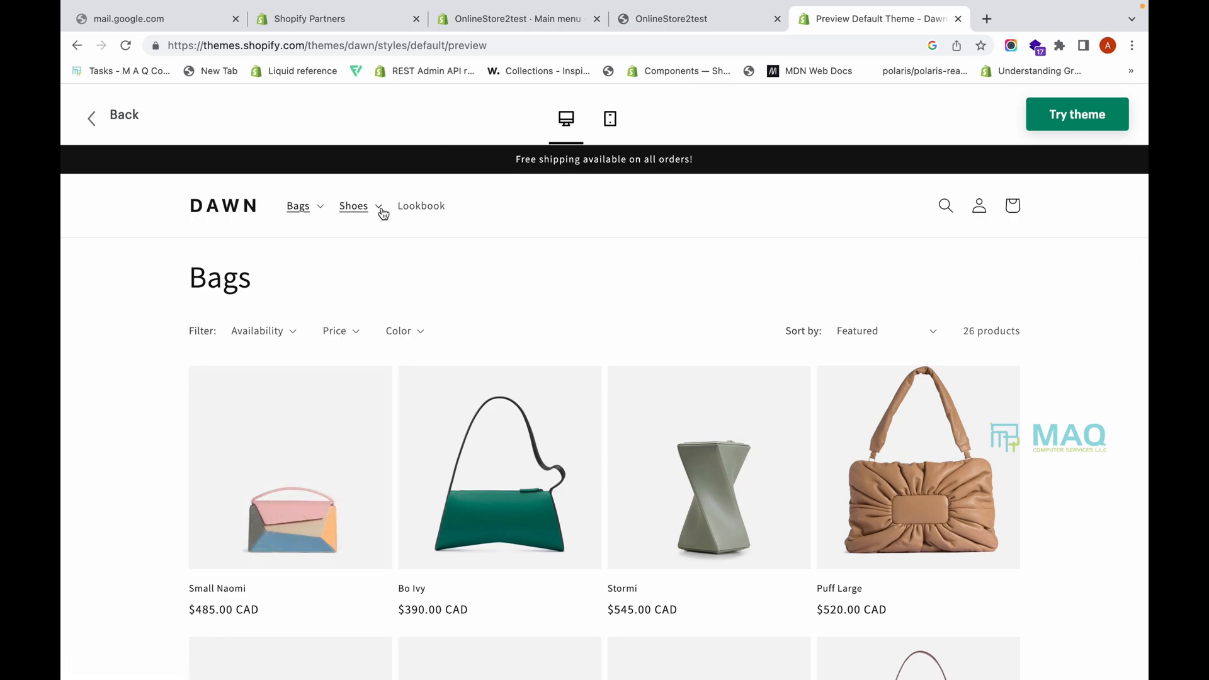
# Examine the Dawn theme demo's navigation by expanding the Shoes submenu and browsing the Lookbook page.
pyautogui.click(376, 208)
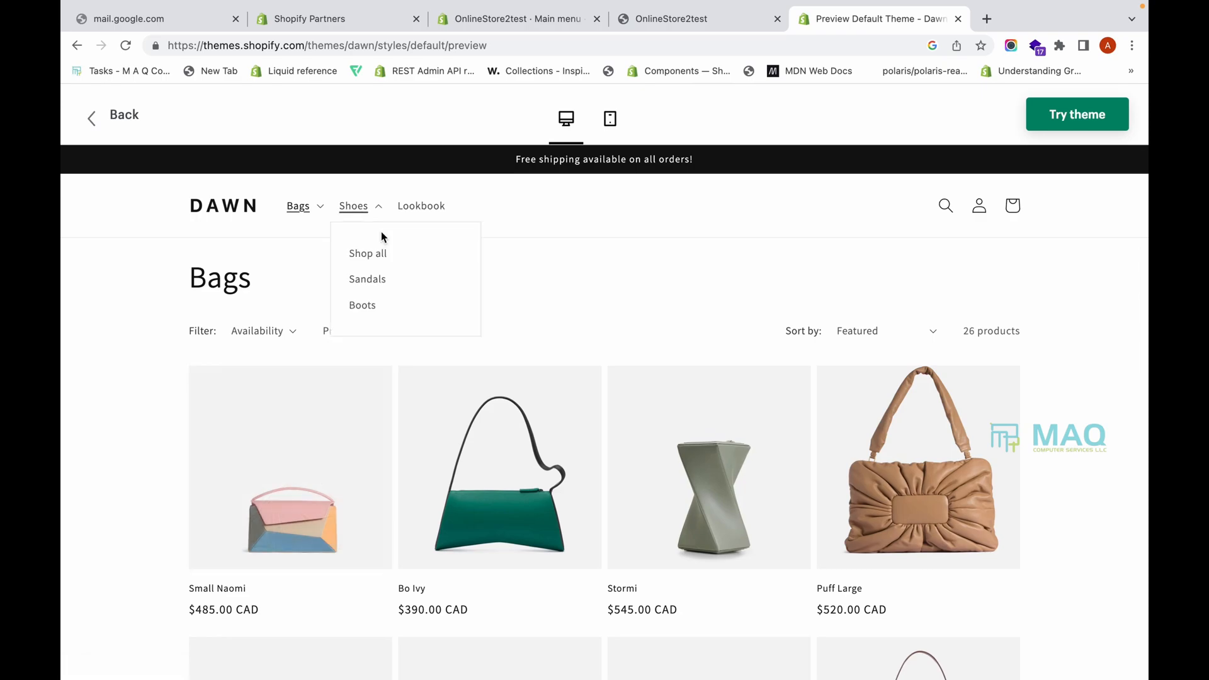
pyautogui.click(413, 207)
pyautogui.scroll(-1, 428, 500)
pyautogui.scroll(-10, 428, 500)
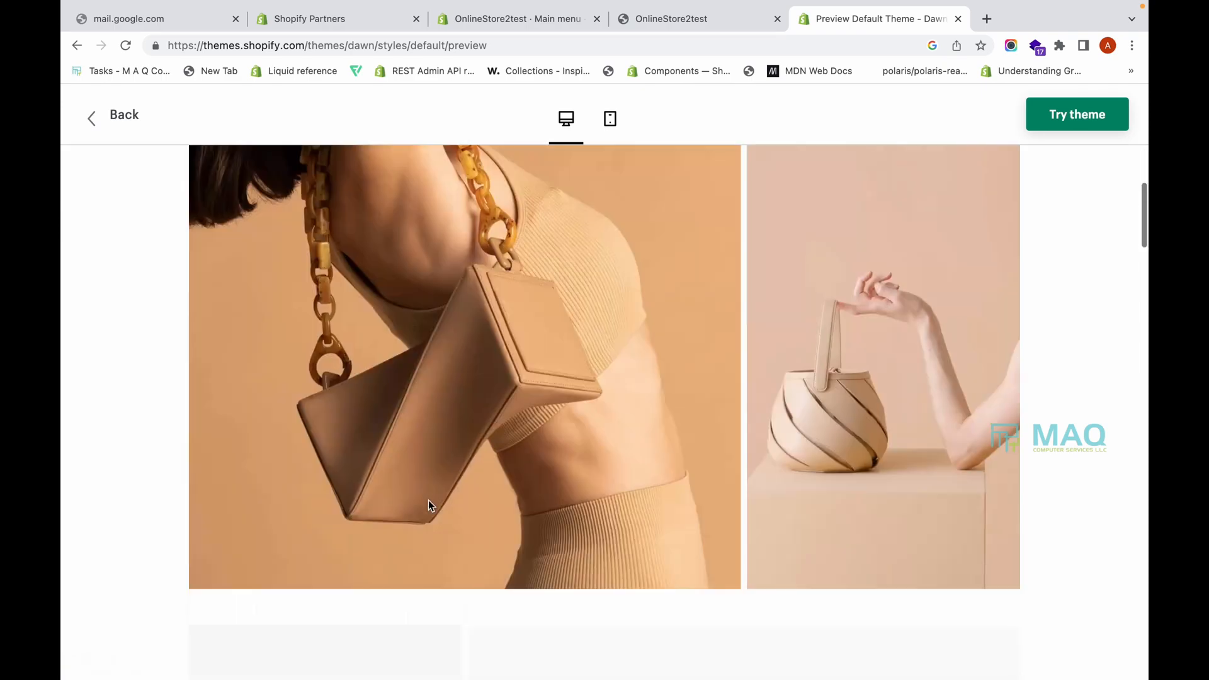
pyautogui.scroll(-10, 494, 554)
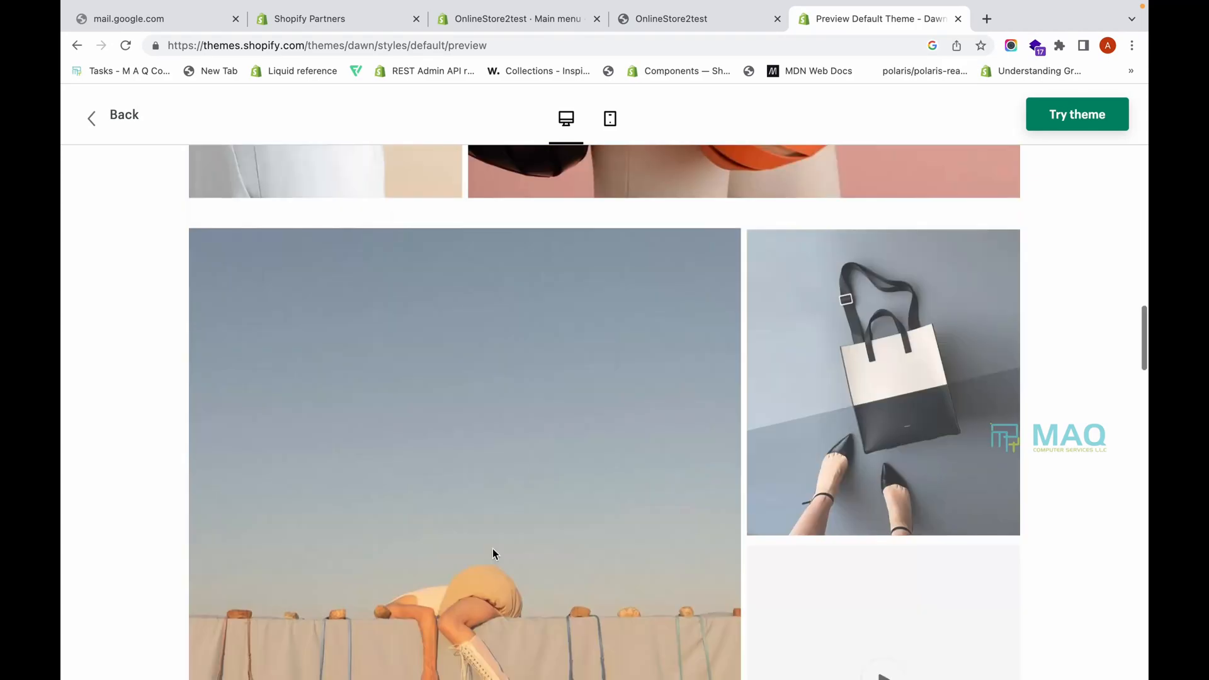
pyautogui.scroll(20, 492, 551)
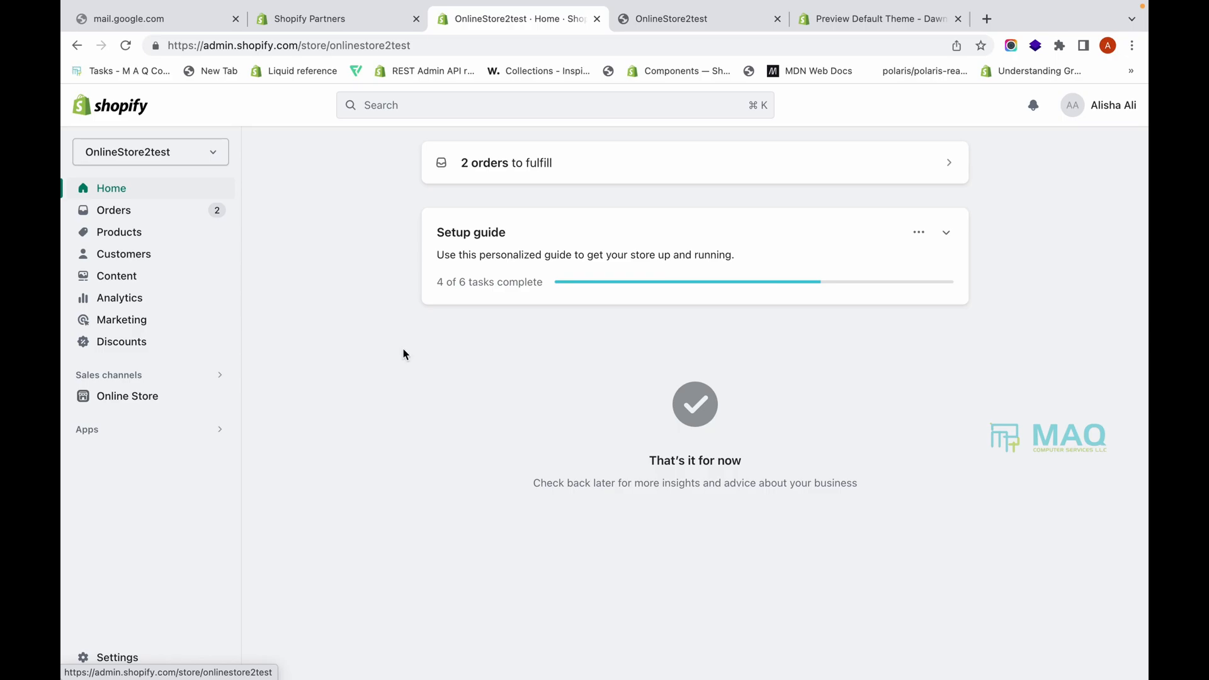
# Open the Navigation settings of the Online Store sales channel in the Shopify admin.
pyautogui.click(116, 375)
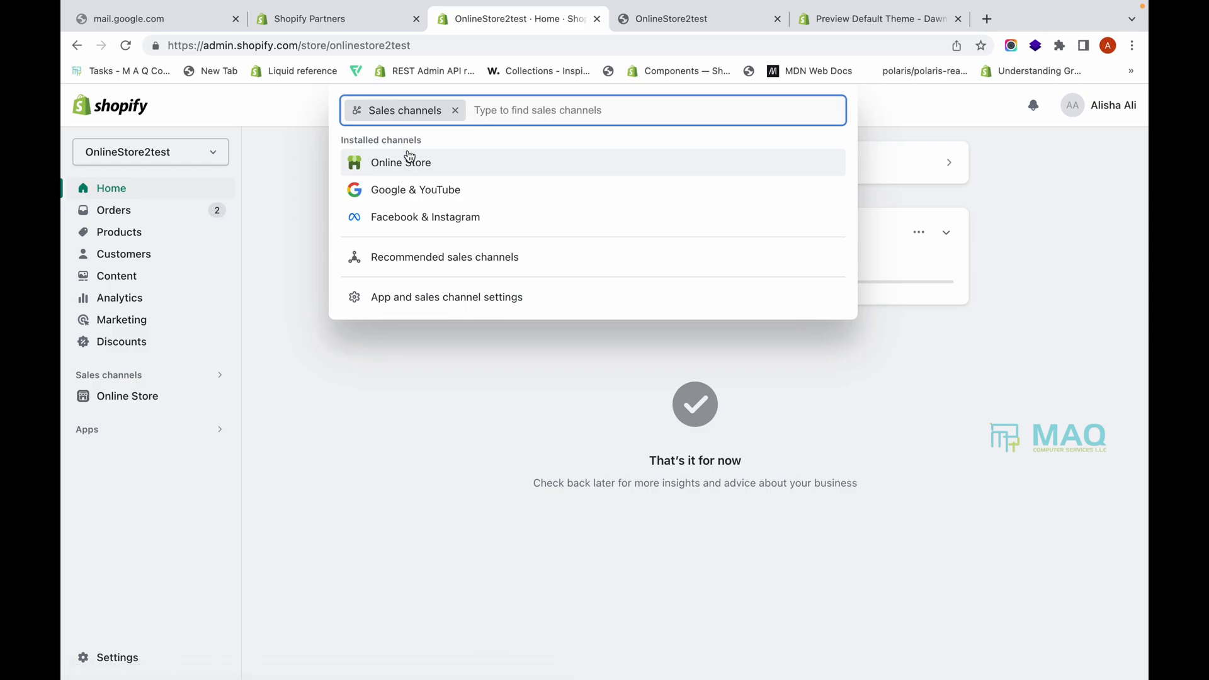
pyautogui.click(412, 174)
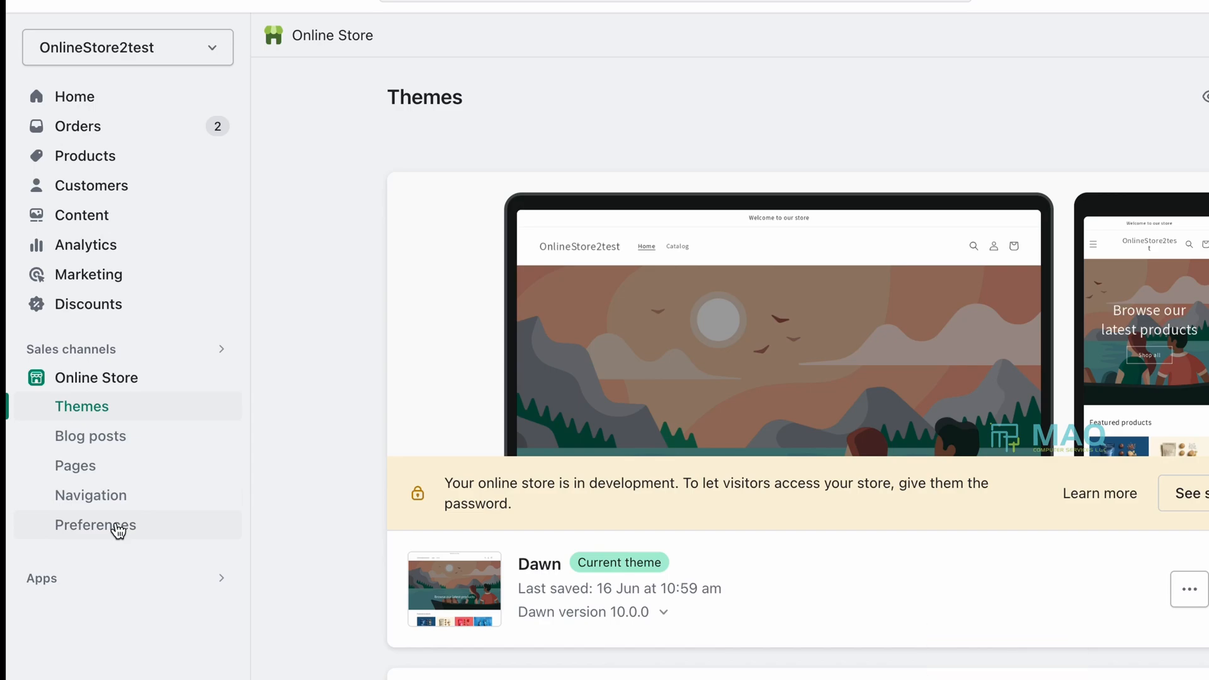
pyautogui.click(118, 497)
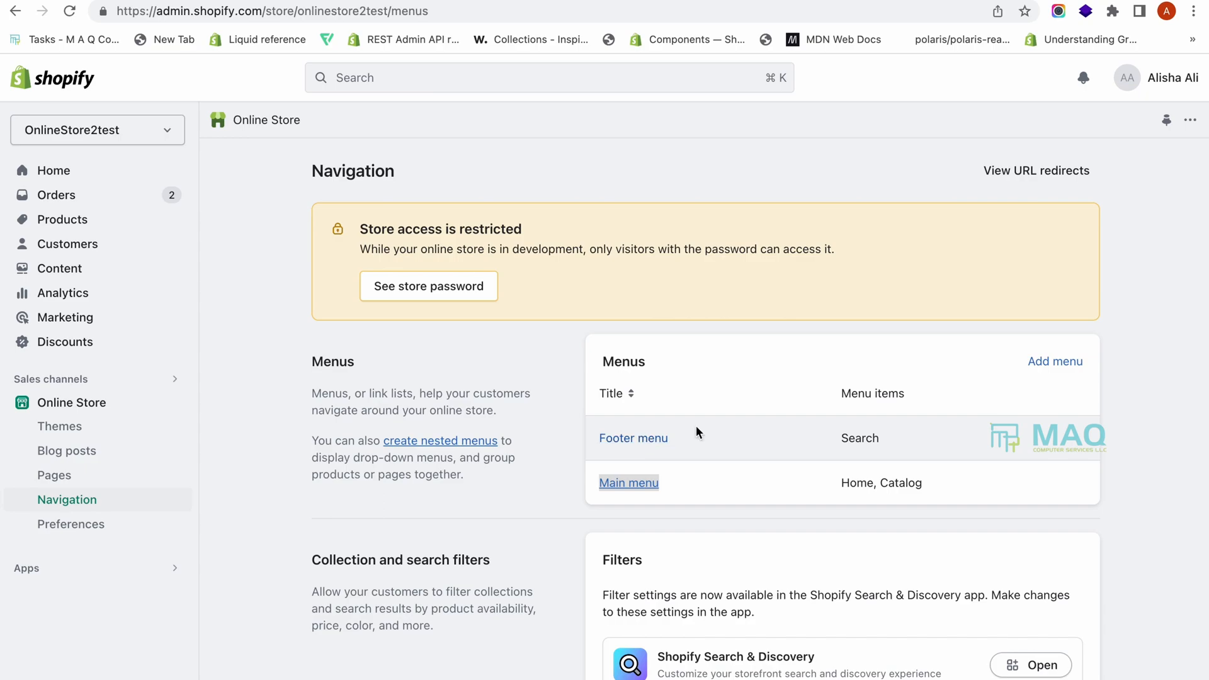
# Review which menu items the Footer menu and the Main menu contain.
pyautogui.moveTo(844, 440); pyautogui.dragTo(885, 440)
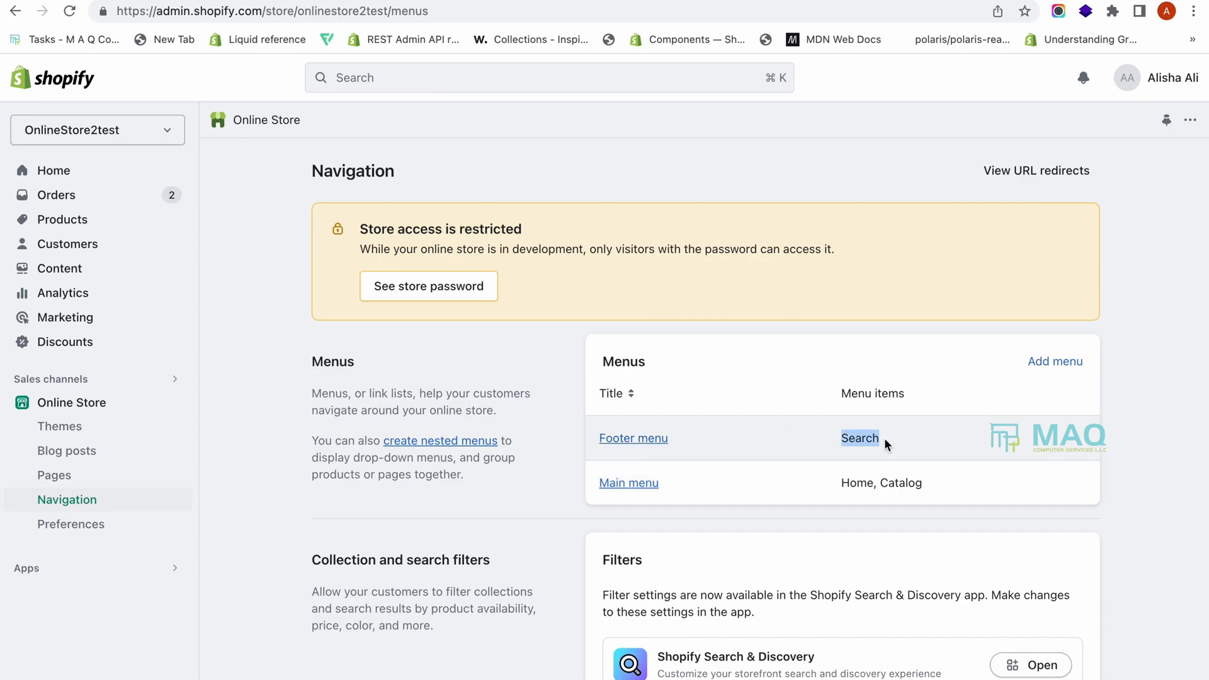
pyautogui.moveTo(834, 486); pyautogui.dragTo(939, 493)
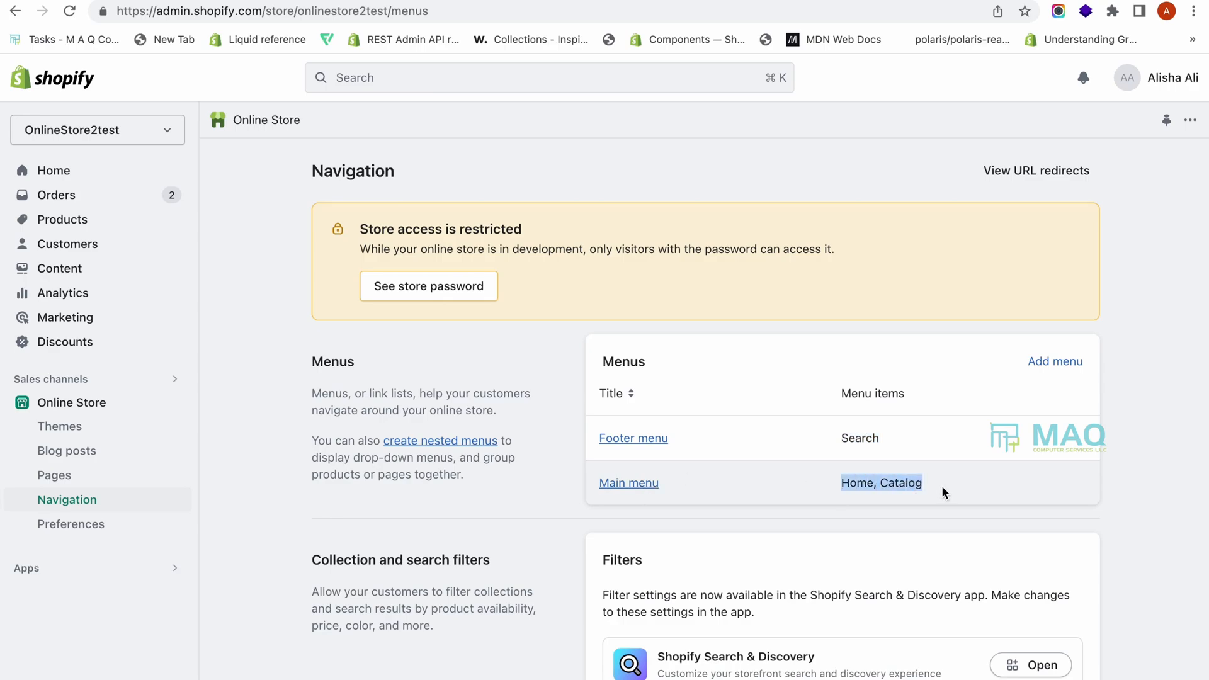
pyautogui.click(942, 487)
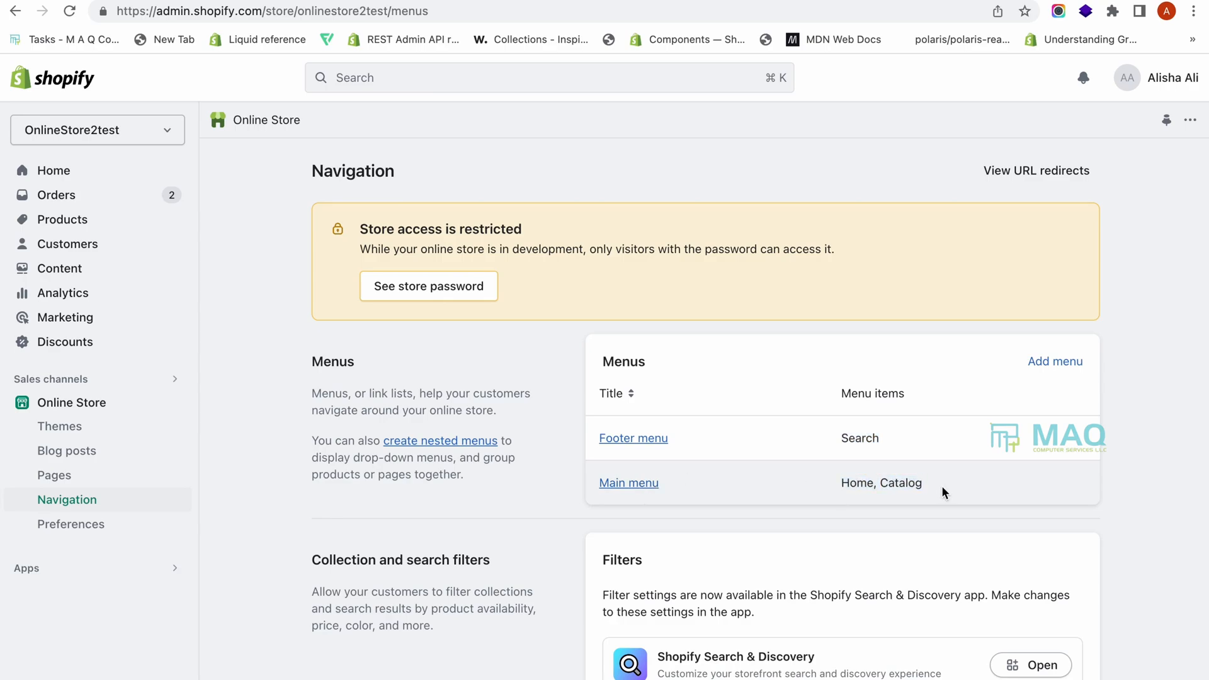
pyautogui.click(1044, 360)
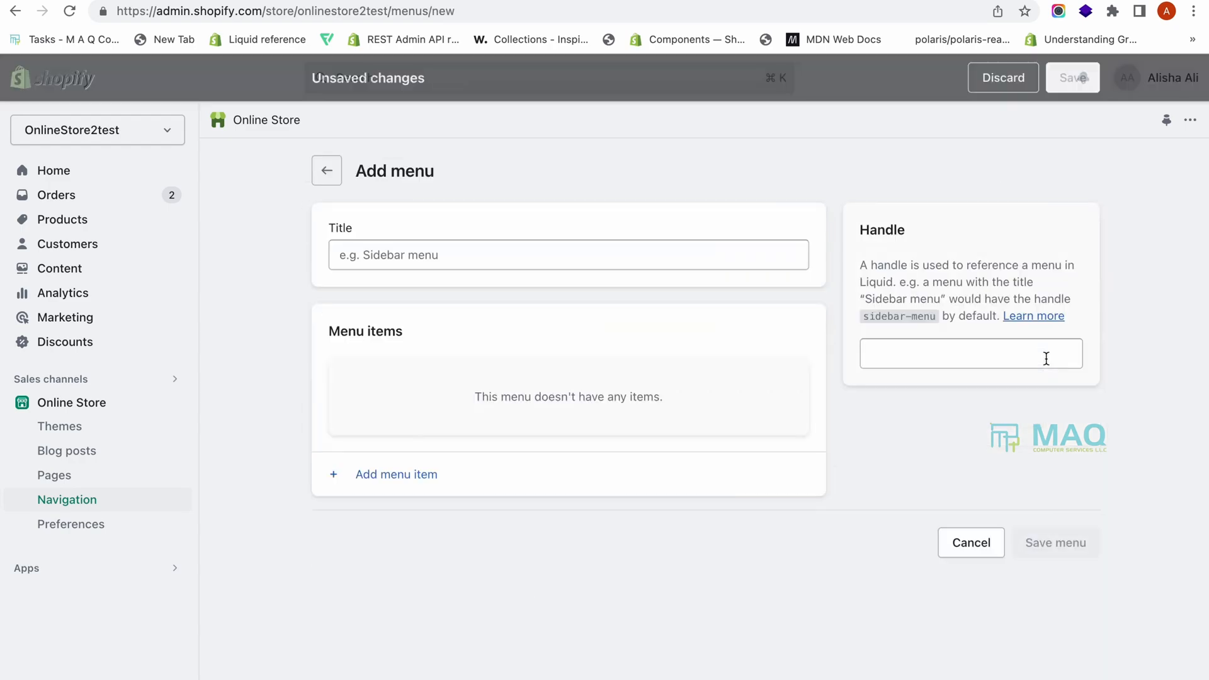
pyautogui.click(691, 262)
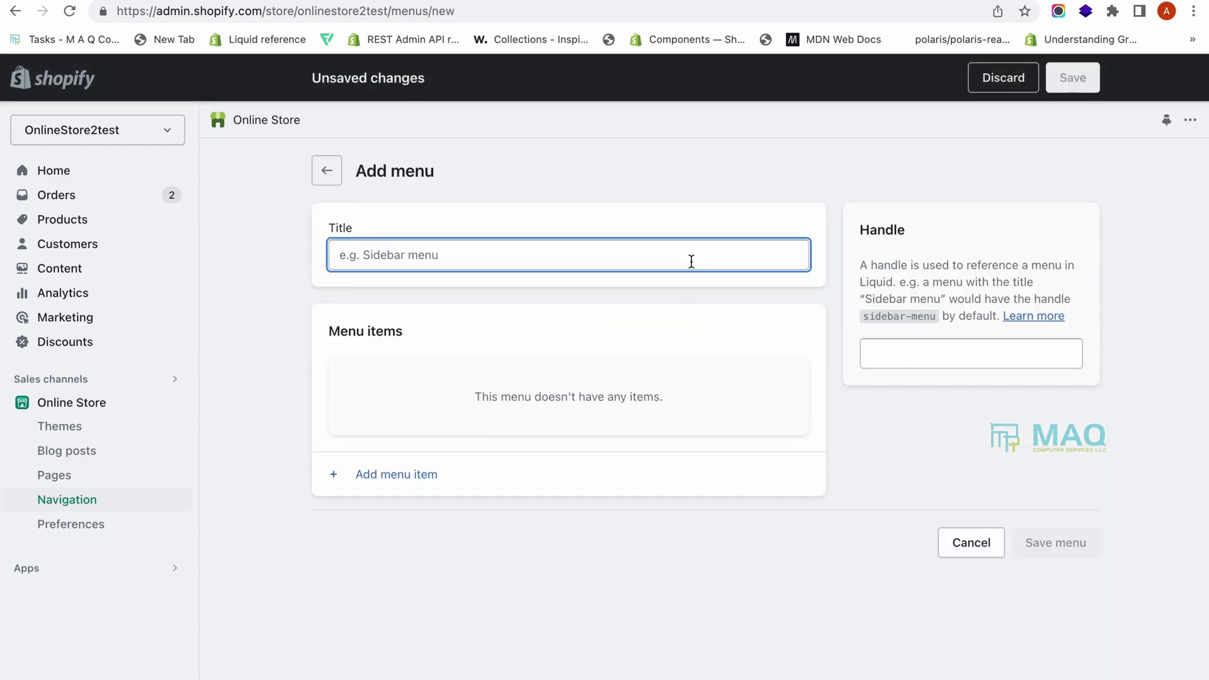
pyautogui.click(327, 170)
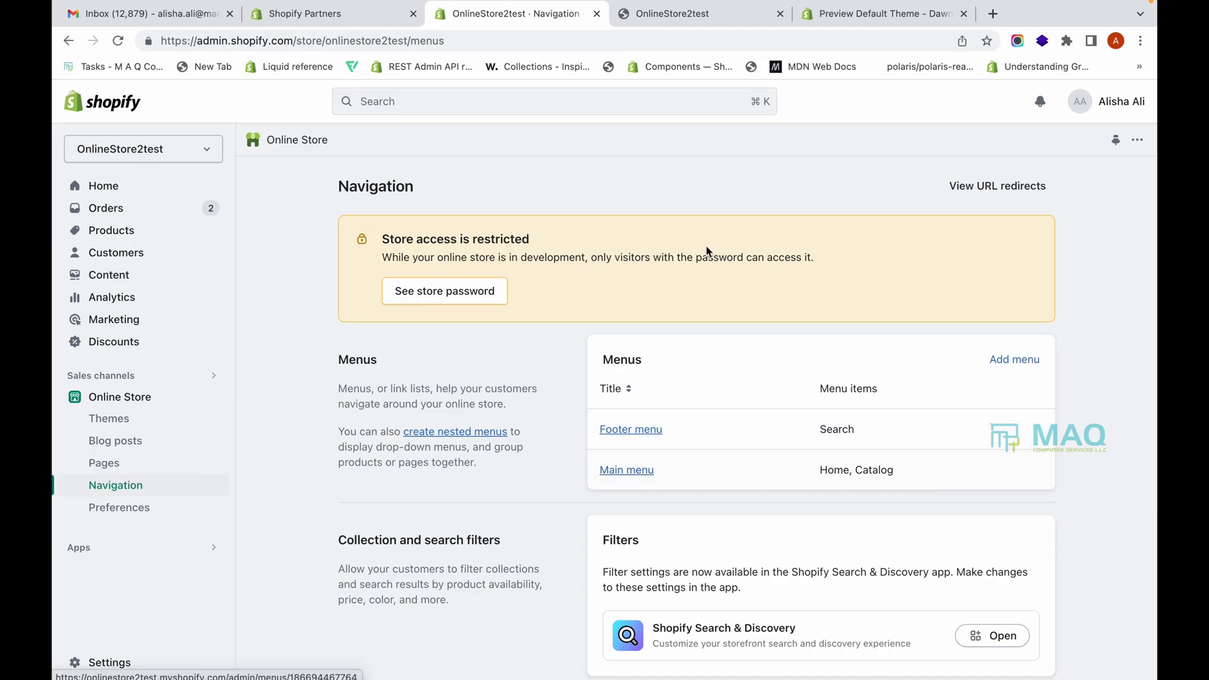
# Check the header menu links on the OnlineStore2test storefront, and return to the Shopify admin's Navigation page.
pyautogui.click(667, 13)
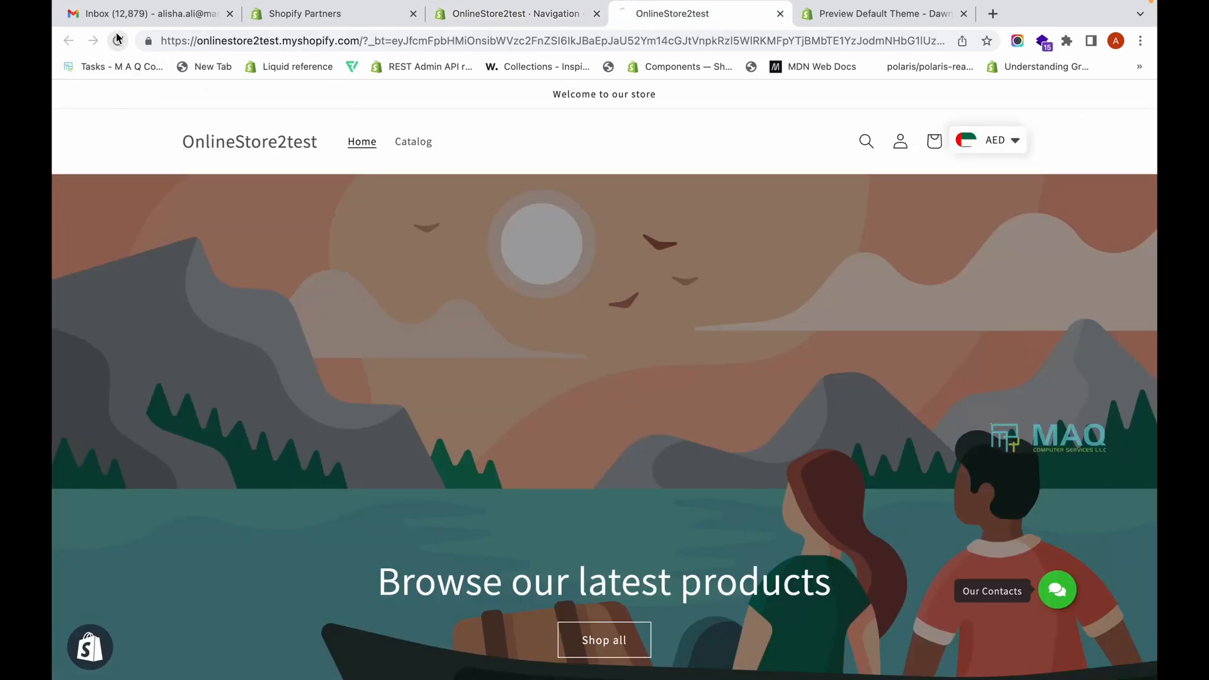
pyautogui.click(364, 153)
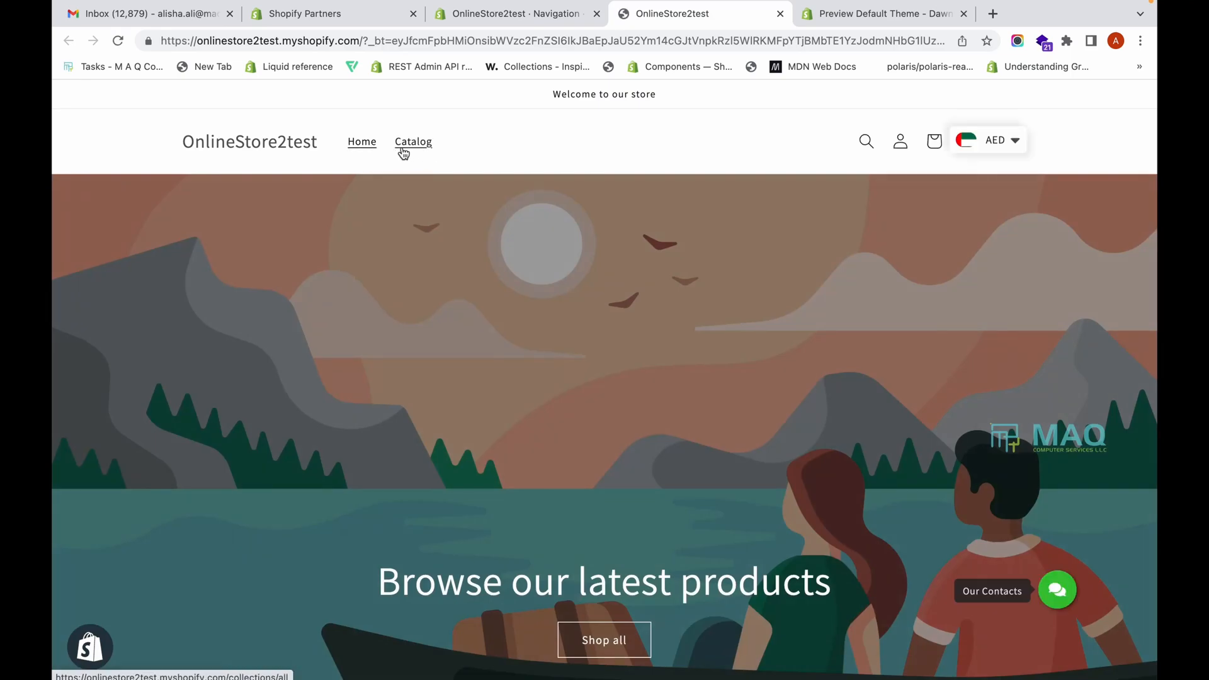
pyautogui.click(549, 12)
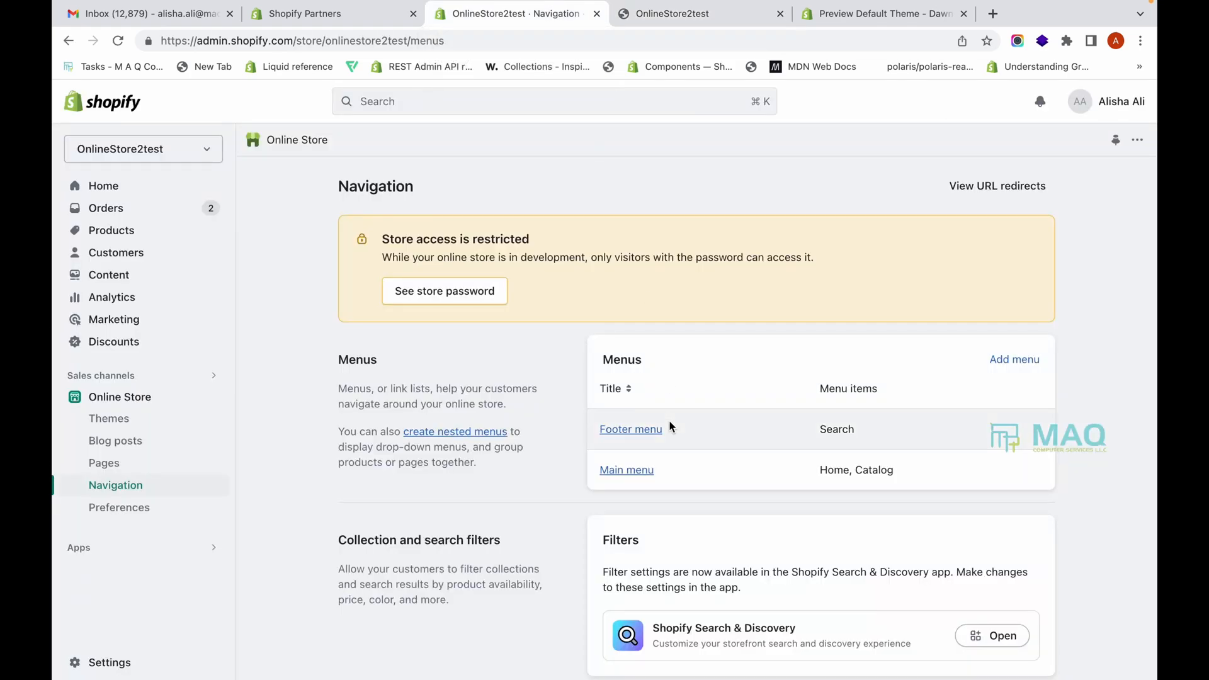
# Open the Main menu for editing and start a new menu item named Bags.
pyautogui.click(640, 473)
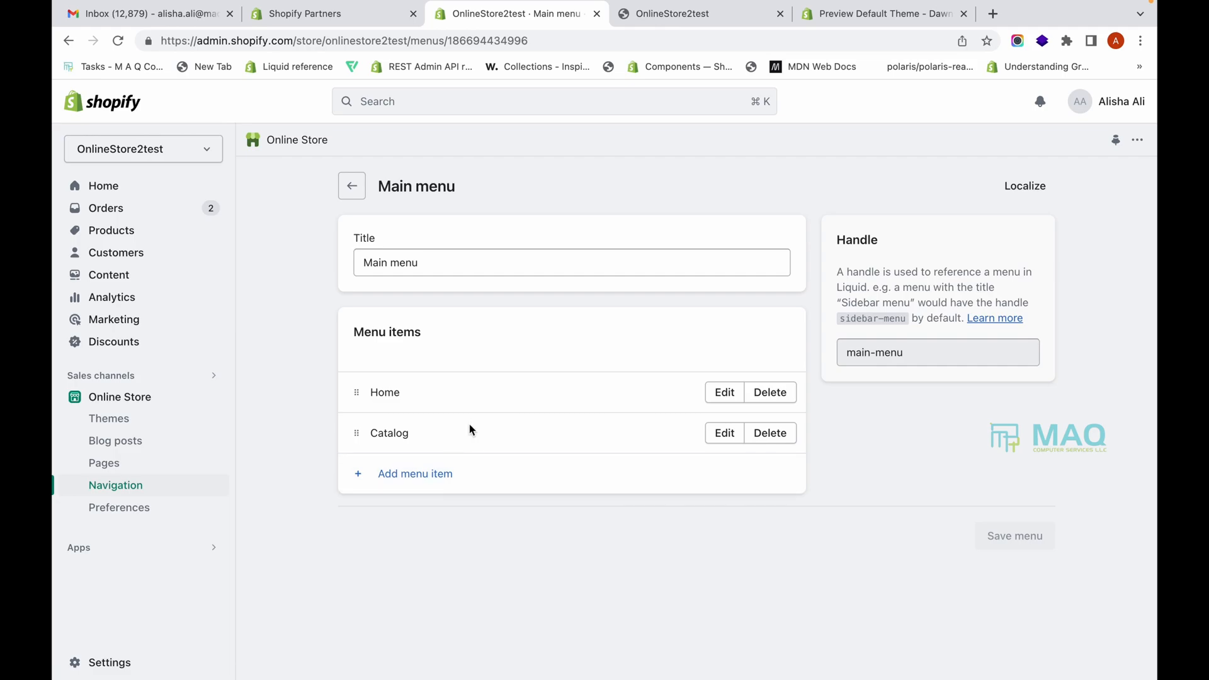
pyautogui.click(398, 481)
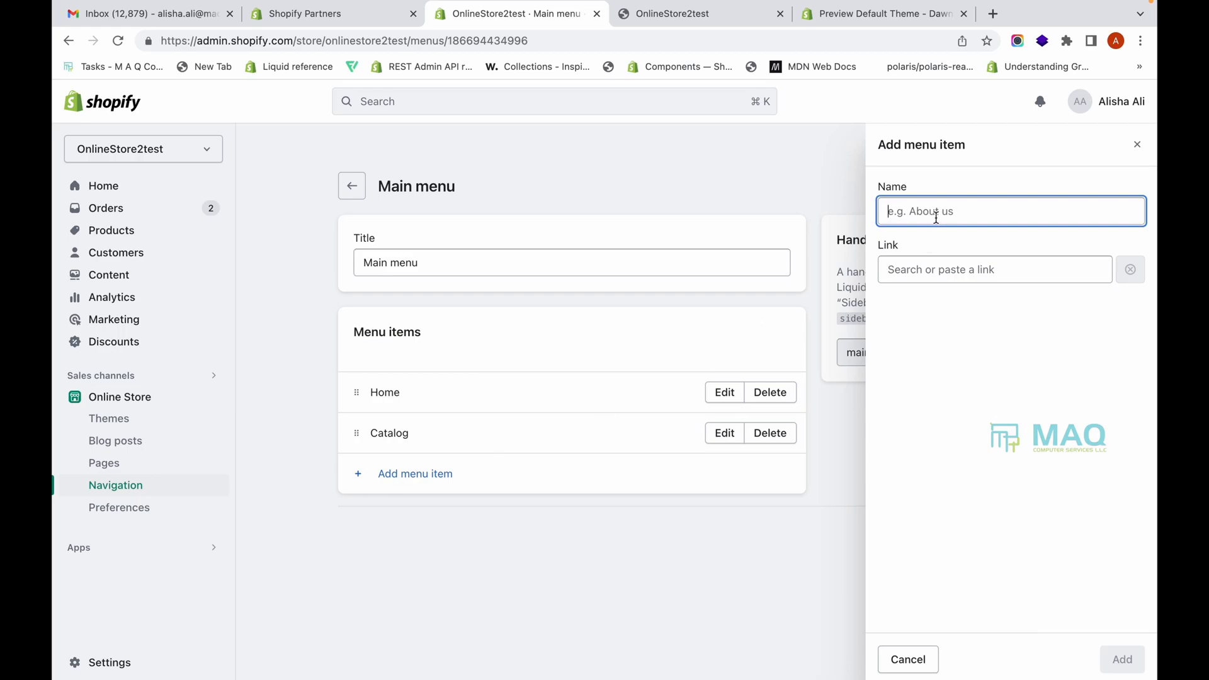
pyautogui.write('Bag')
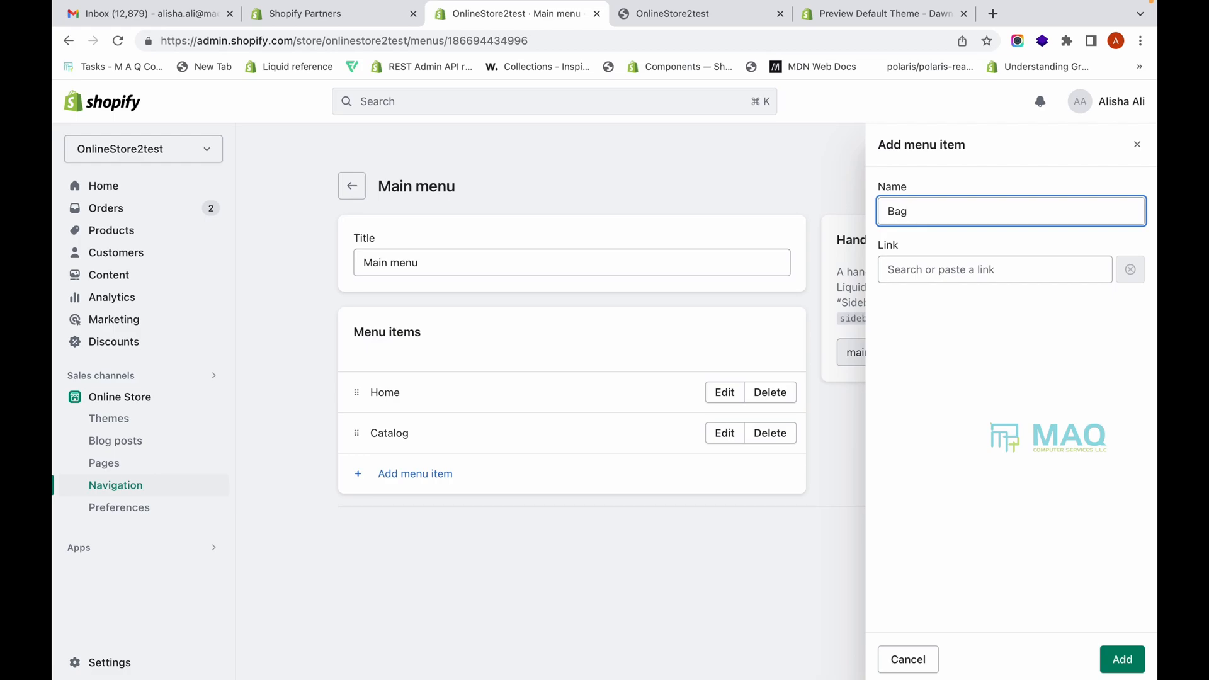
pyautogui.write('s')
# Look at the Bags submenu and Tote bags collection in the Dawn theme demo, and return to the Main menu editor in the Shopify admin.
pyautogui.click(856, 13)
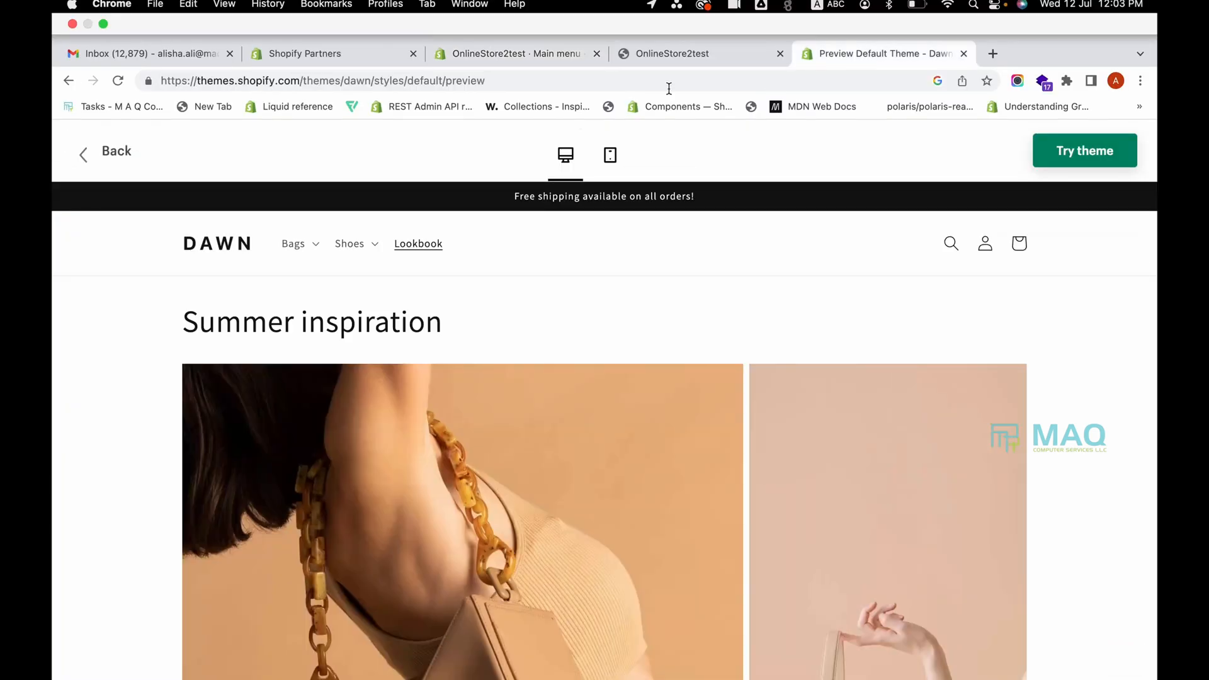
pyautogui.click(297, 204)
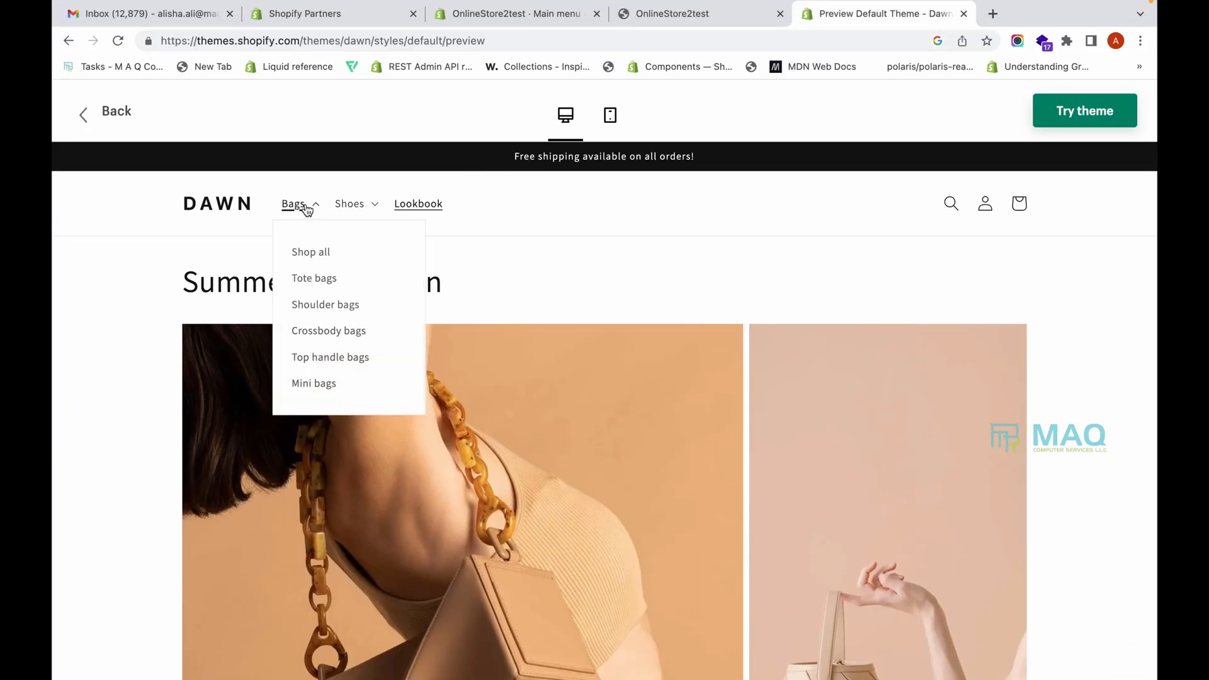
pyautogui.click(318, 287)
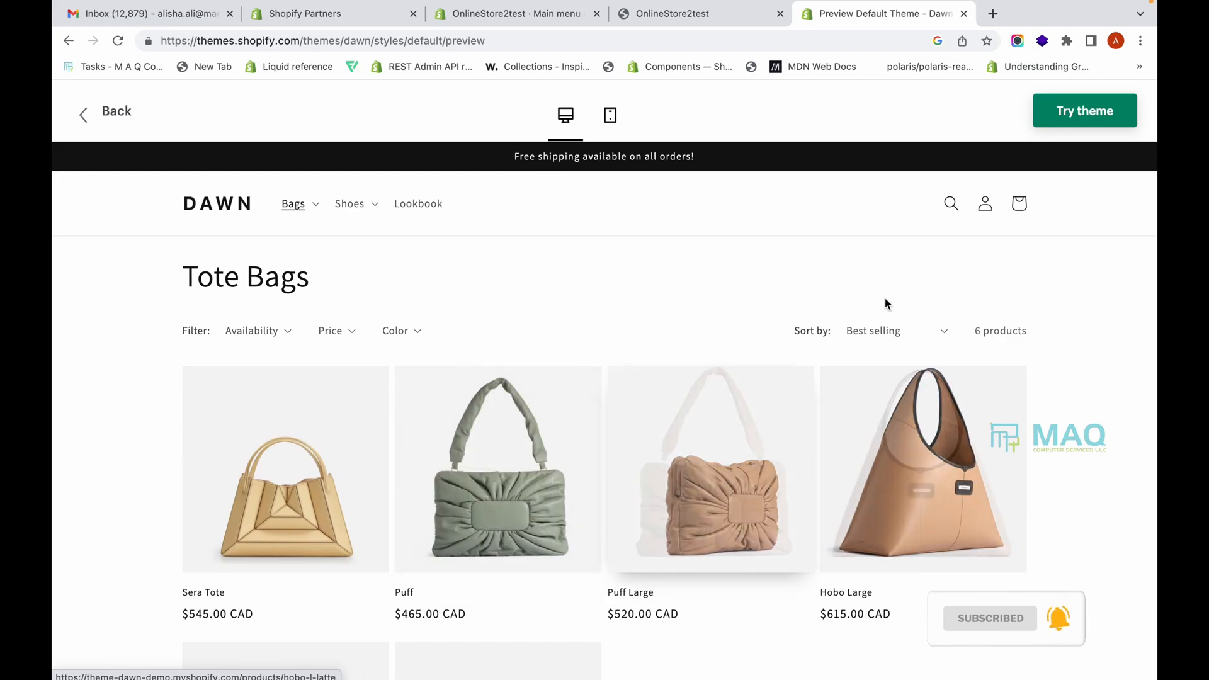
pyautogui.click(667, 13)
pyautogui.click(562, 14)
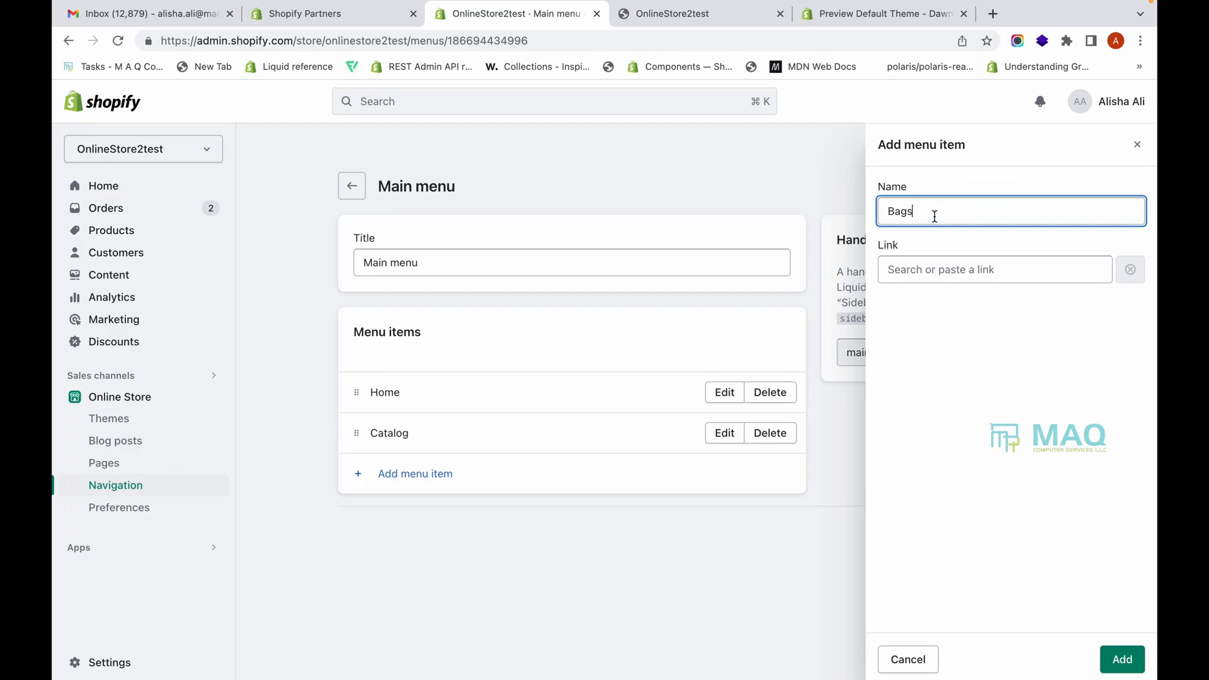
# Link the new Bags menu item to the Bags collection, add it, and save the Main menu.
pyautogui.click(935, 264)
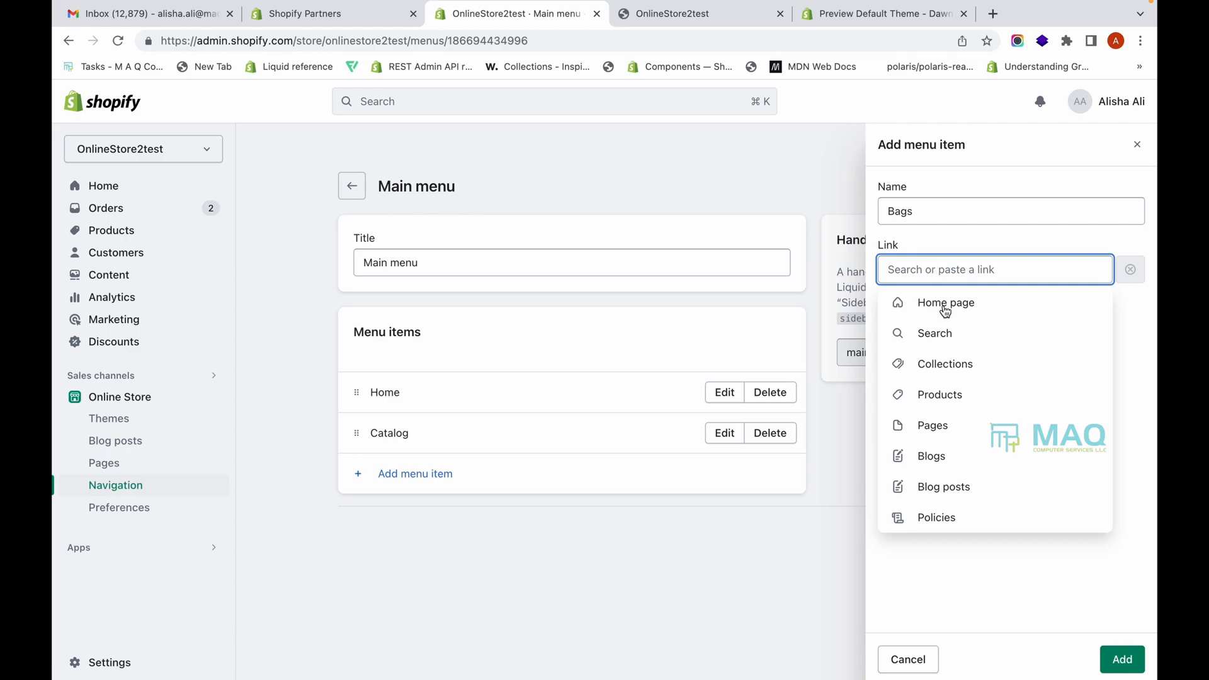
pyautogui.click(951, 371)
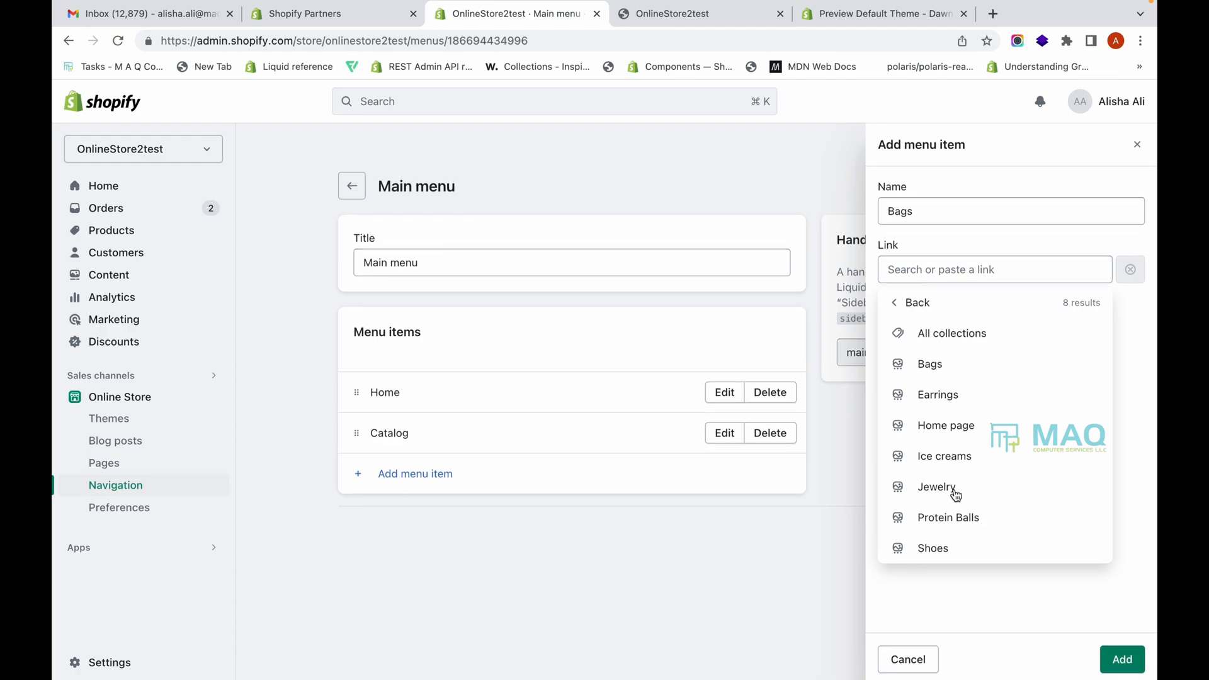
pyautogui.click(931, 365)
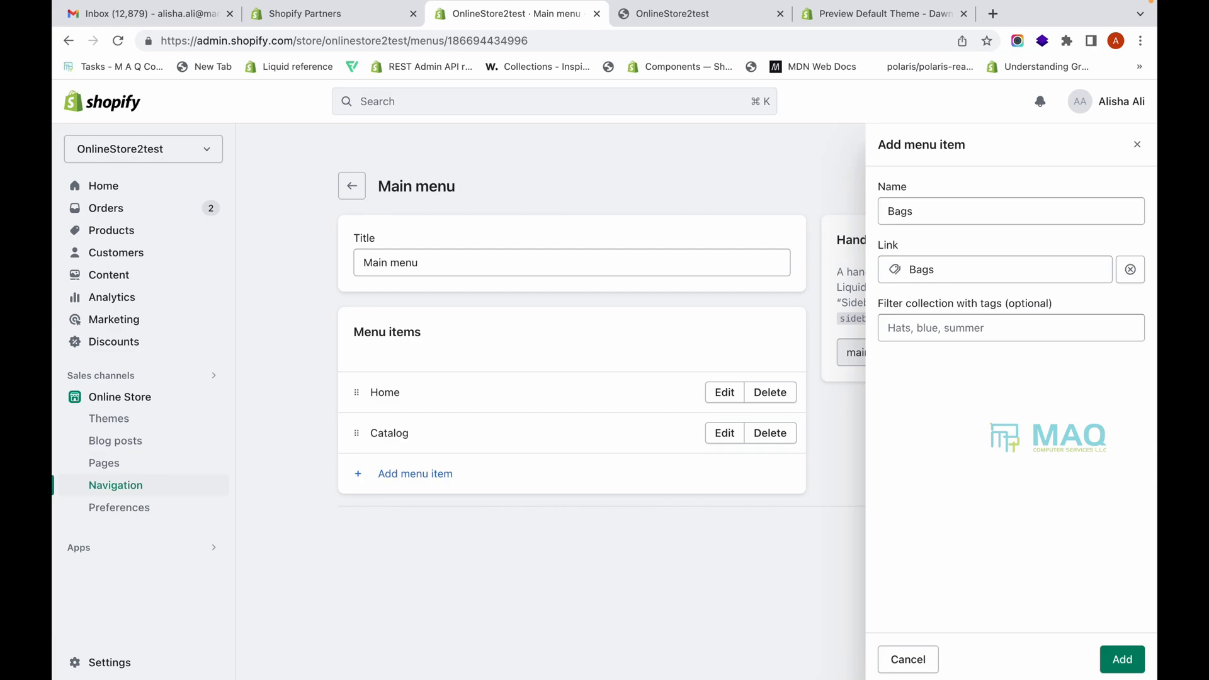
pyautogui.click(1120, 659)
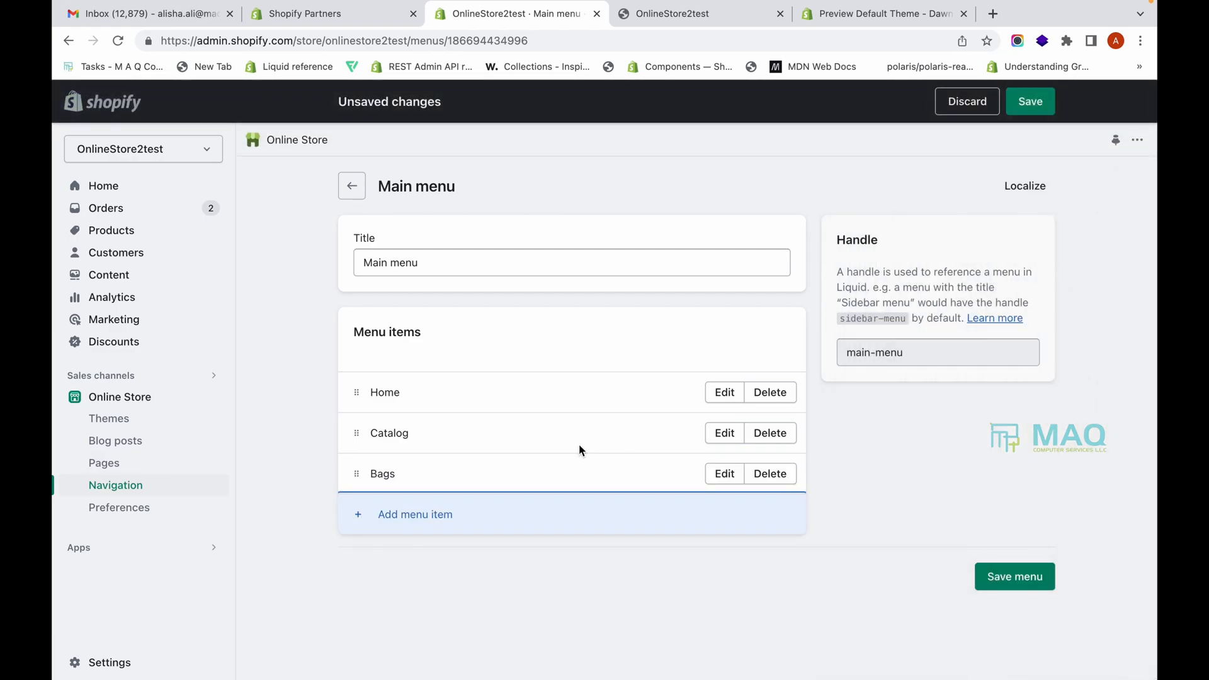
pyautogui.click(1004, 578)
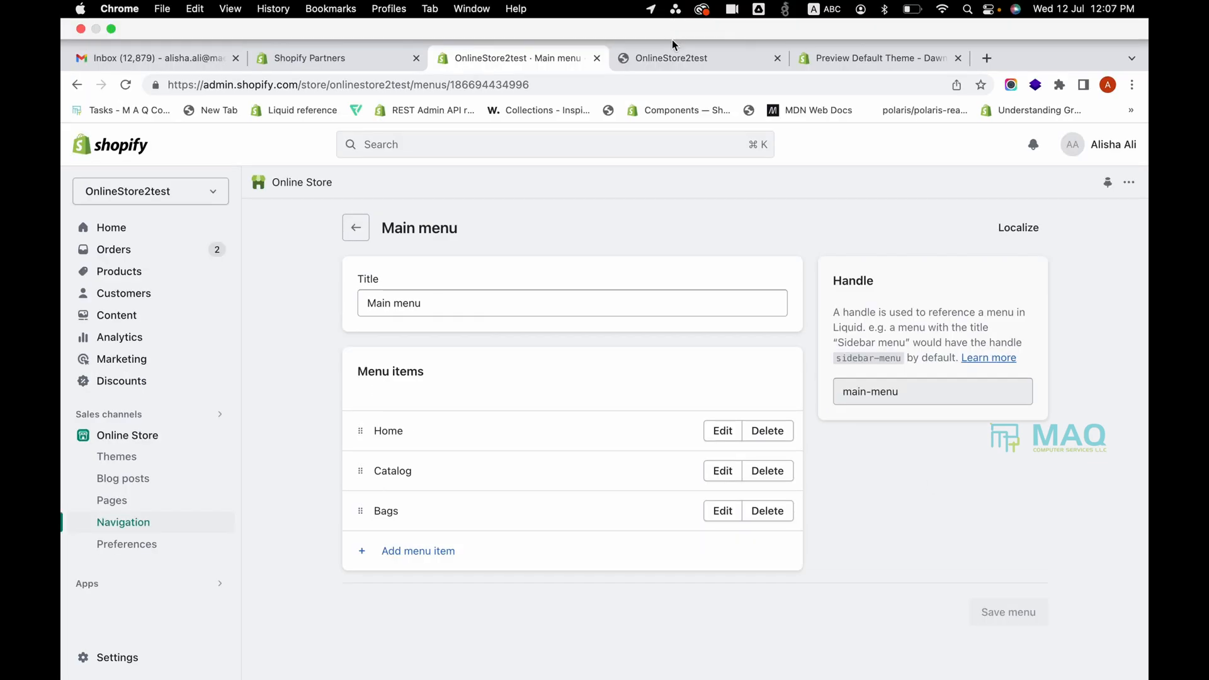
# Reload the OnlineStore2test storefront and open the Bags collection from its header menu.
pyautogui.click(674, 20)
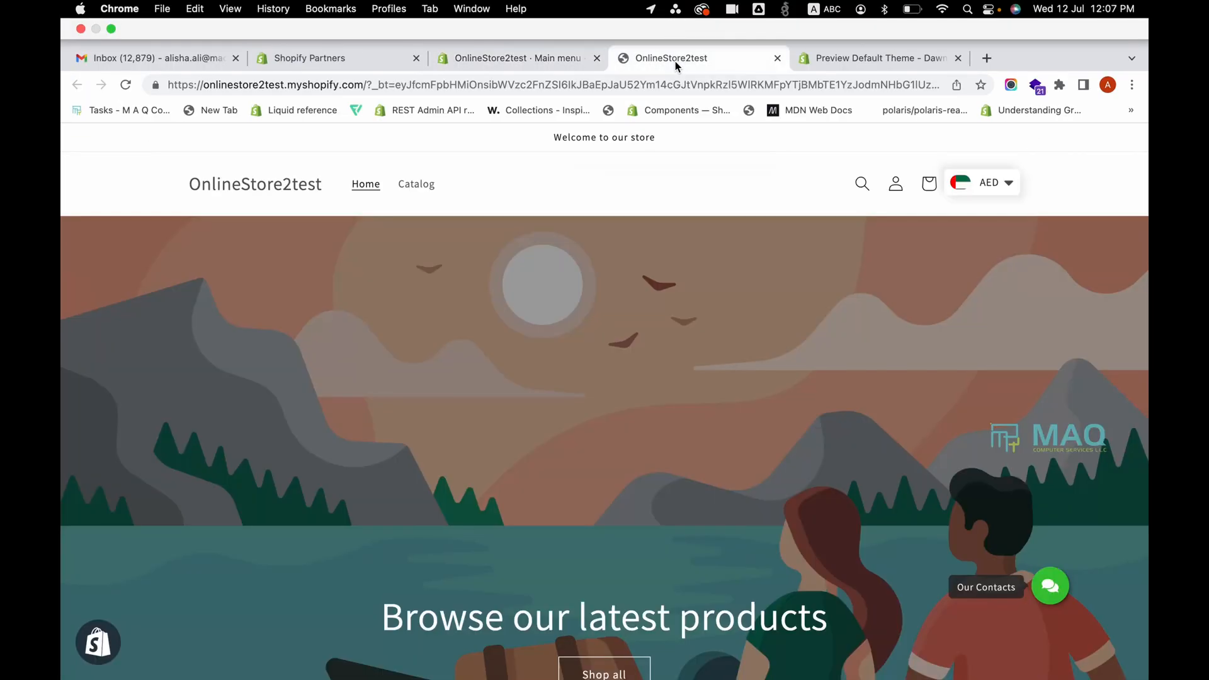
pyautogui.click(128, 87)
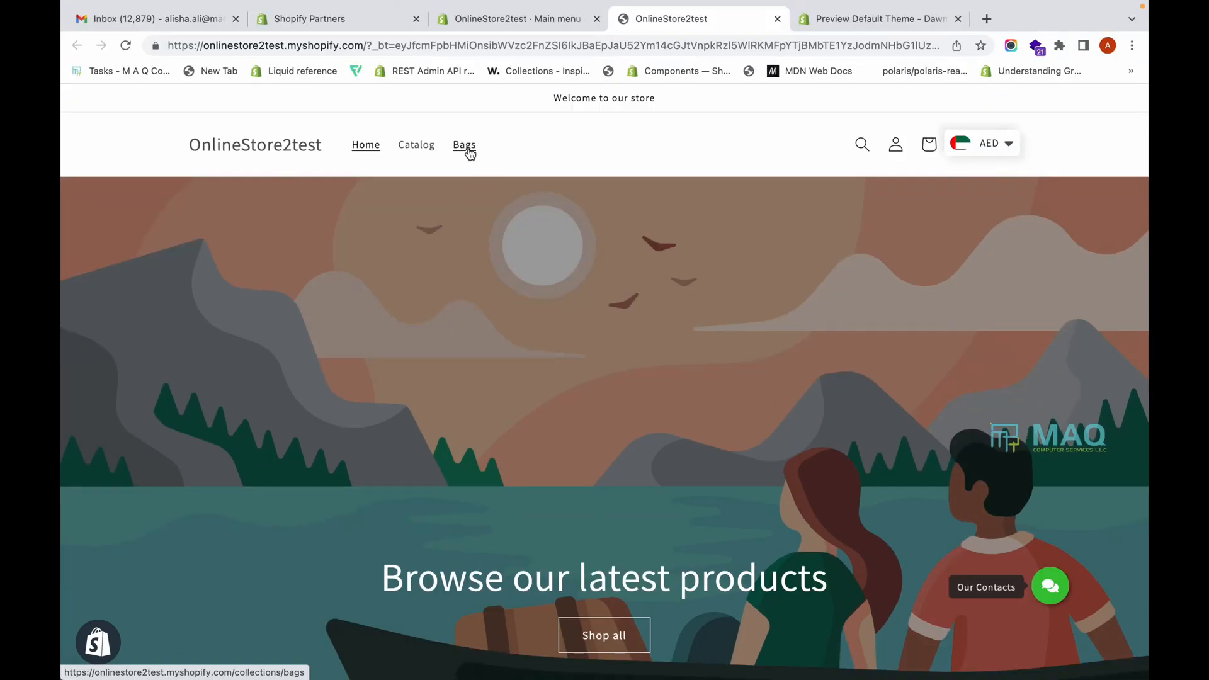
pyautogui.click(468, 150)
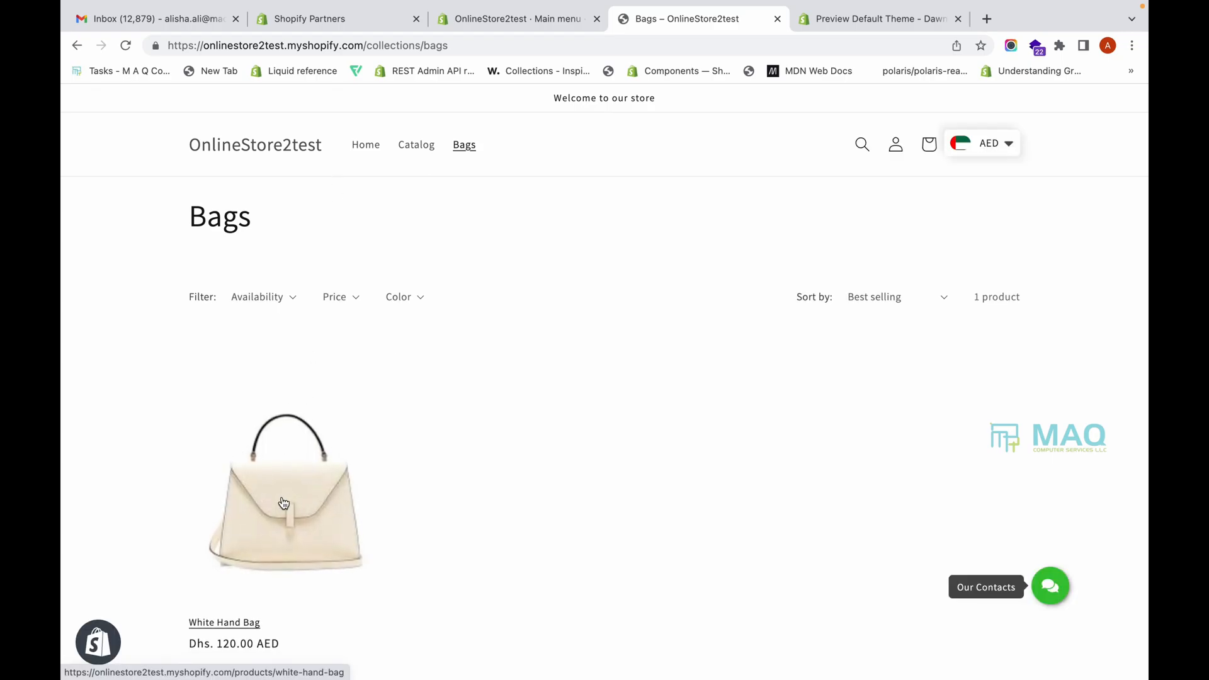
# Return to the Main menu in the Shopify admin, add a Jewelry item linked to the Jewelry collection, and save the menu.
pyautogui.click(559, 18)
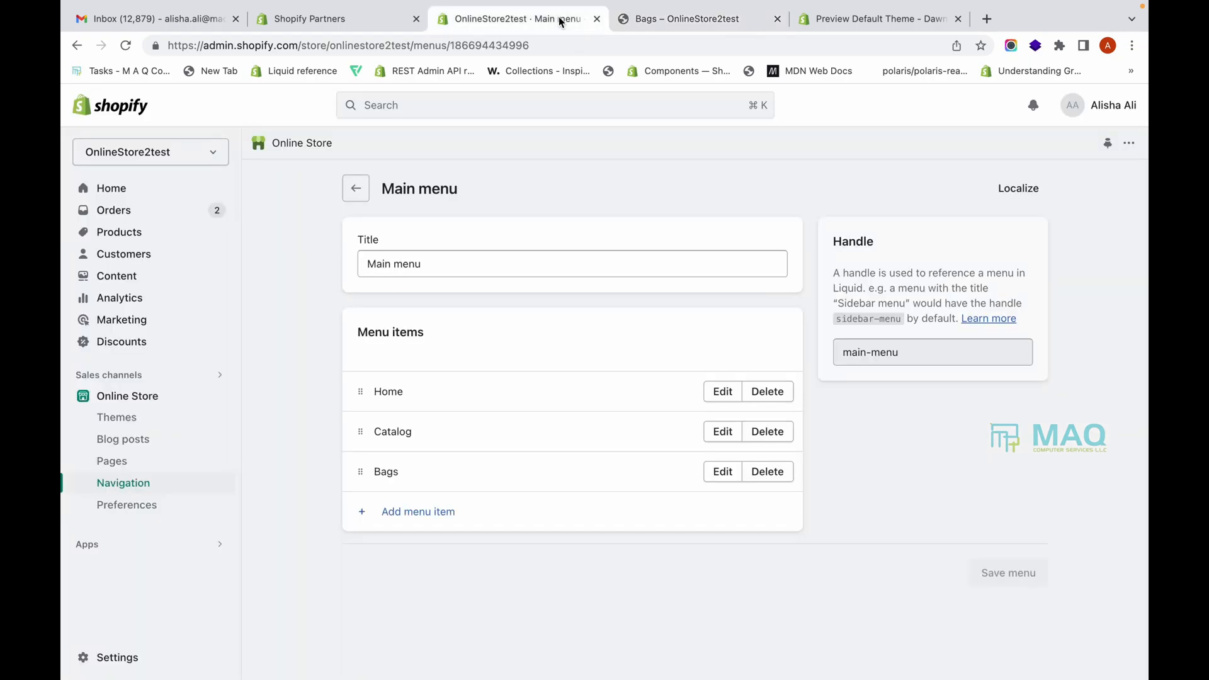
pyautogui.click(415, 523)
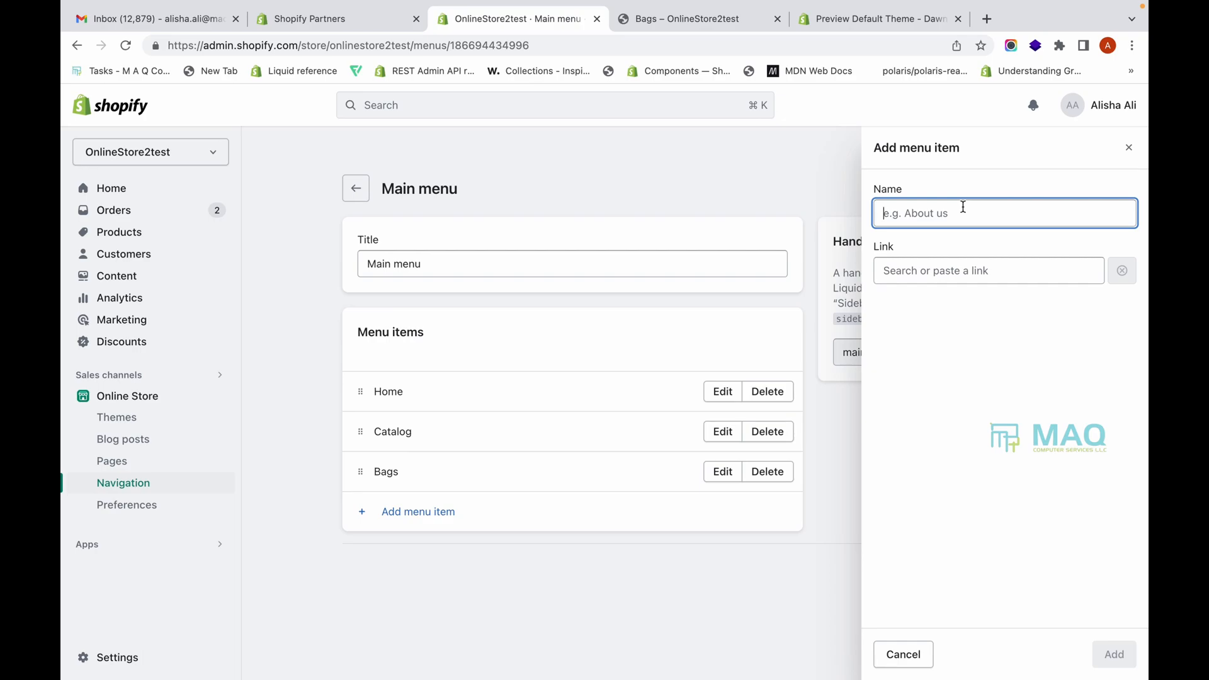
pyautogui.write('J')
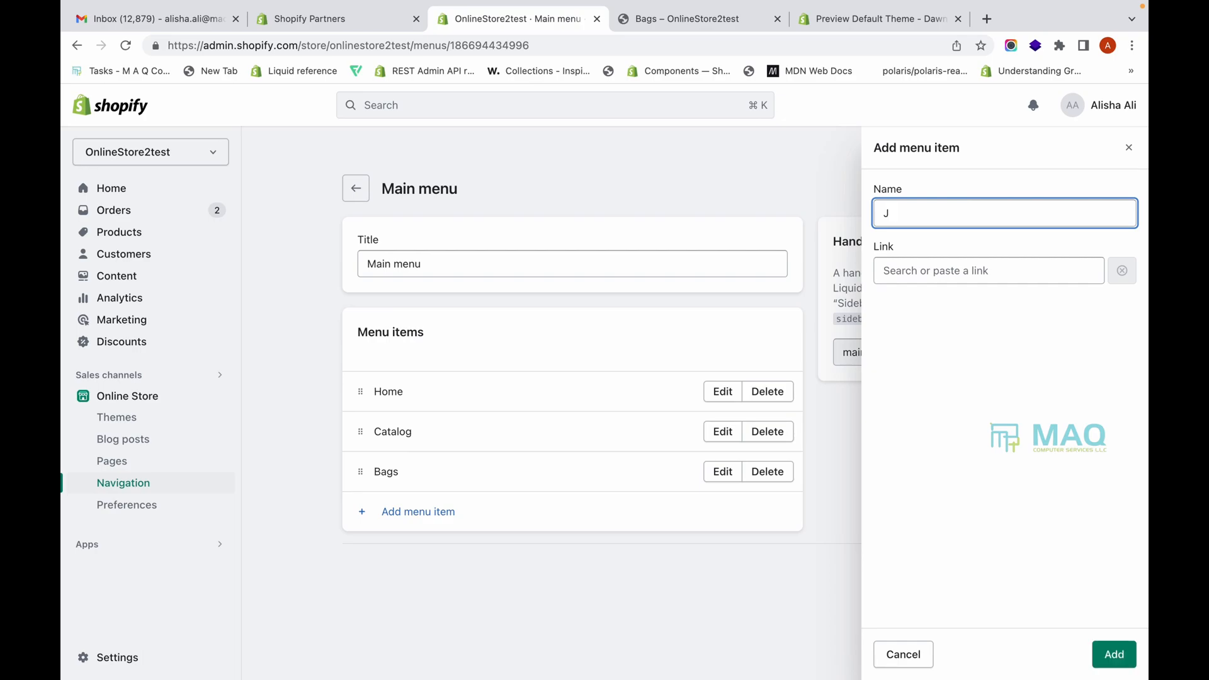
pyautogui.write('ewelry')
pyautogui.click(972, 270)
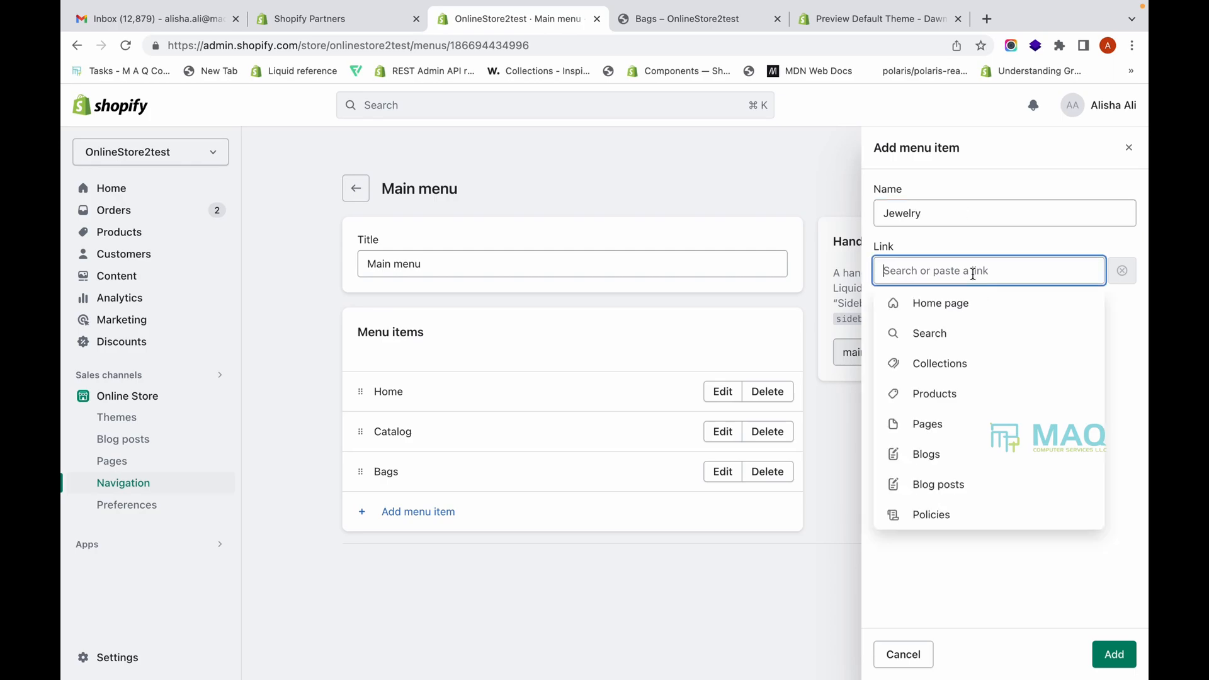
pyautogui.click(1002, 367)
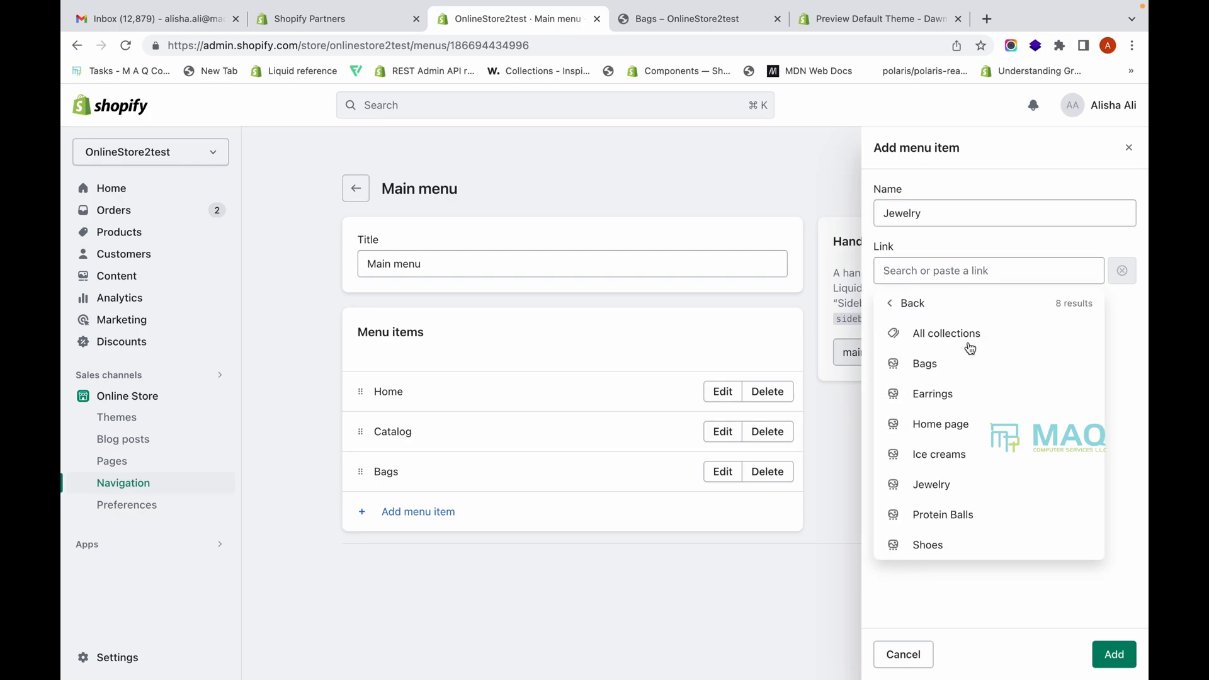
pyautogui.click(966, 484)
pyautogui.click(1095, 656)
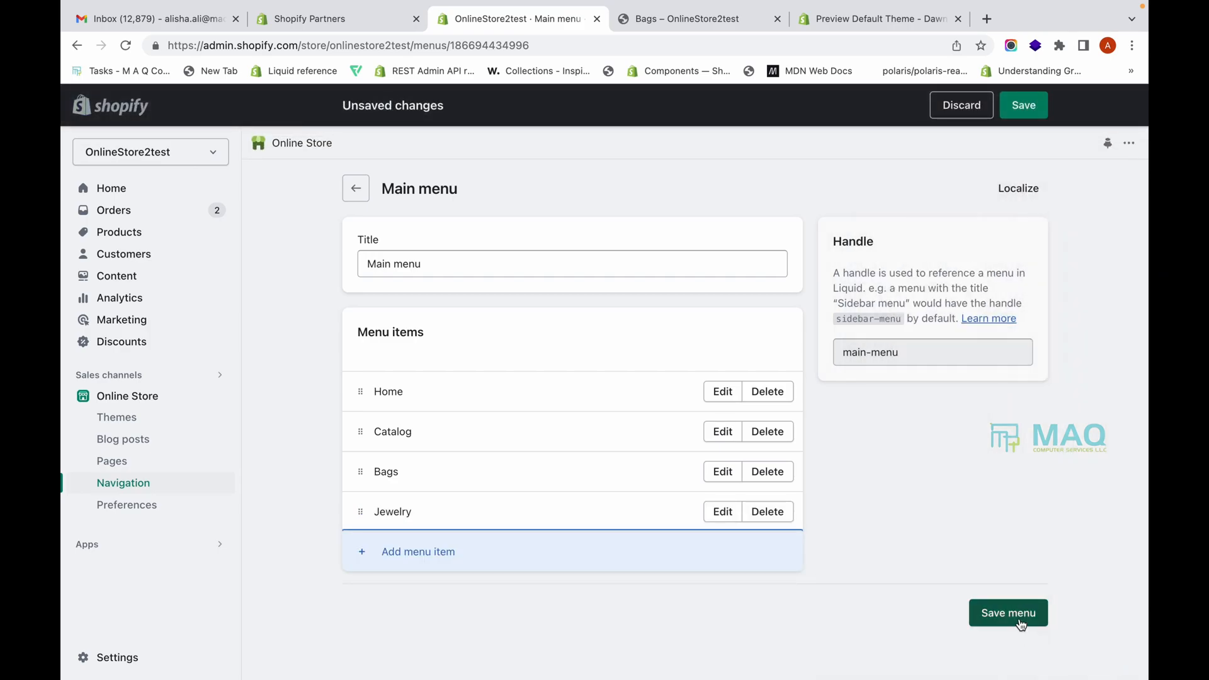
pyautogui.click(1019, 622)
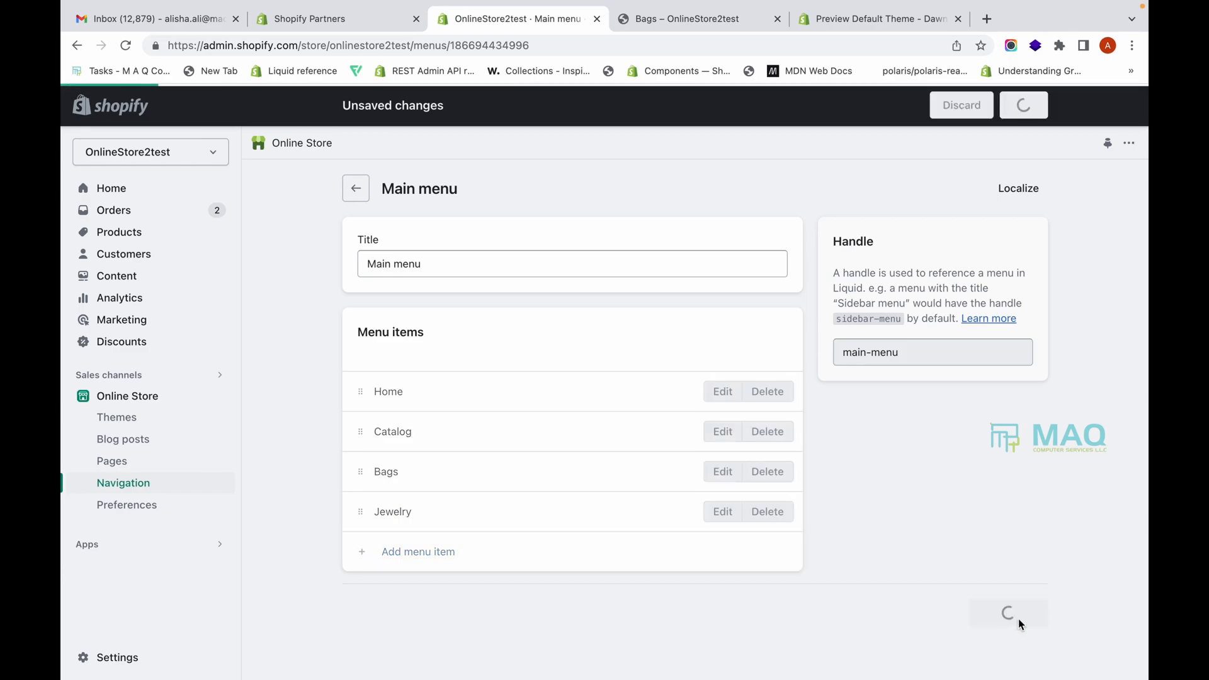
# Reload the OnlineStore2test storefront and open the Jewelry collection from its header menu.
pyautogui.click(690, 19)
pyautogui.click(130, 45)
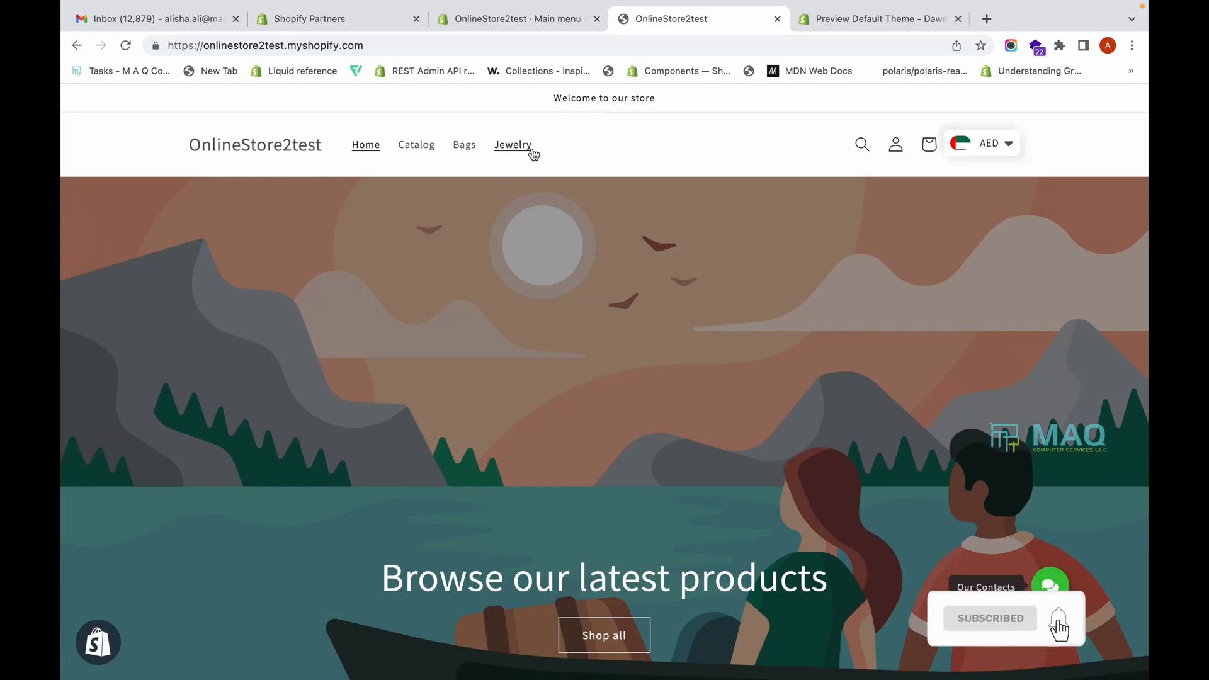
pyautogui.click(522, 145)
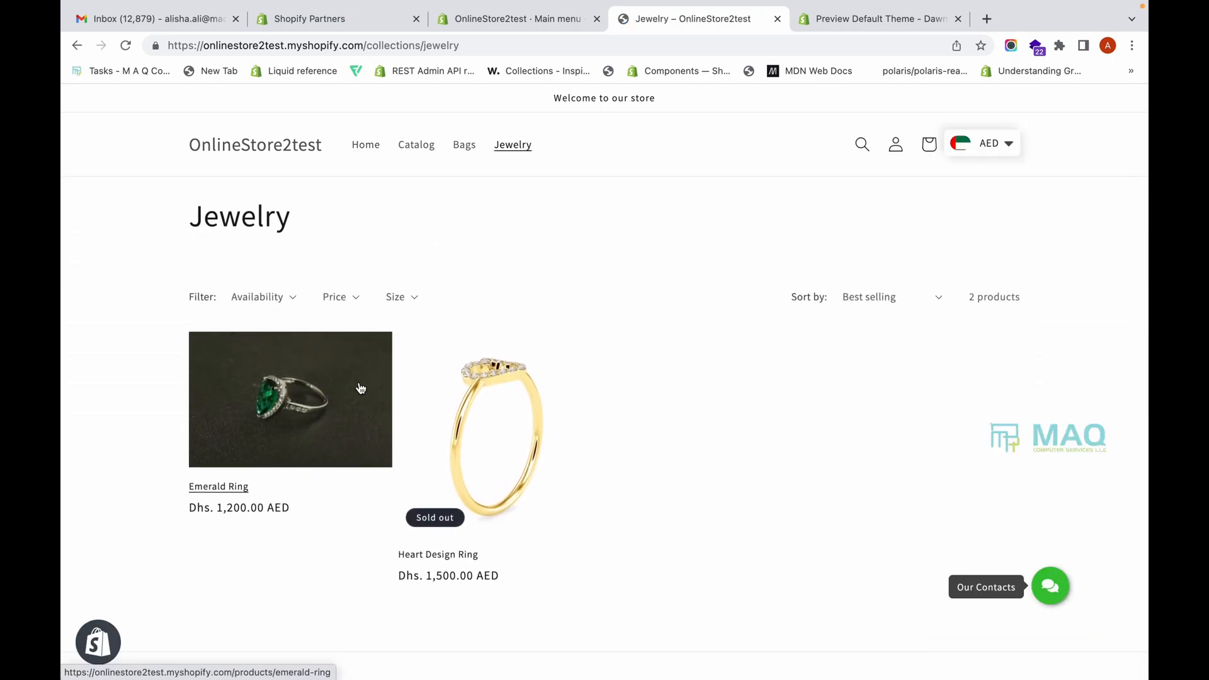
pyautogui.doubleClick(282, 214)
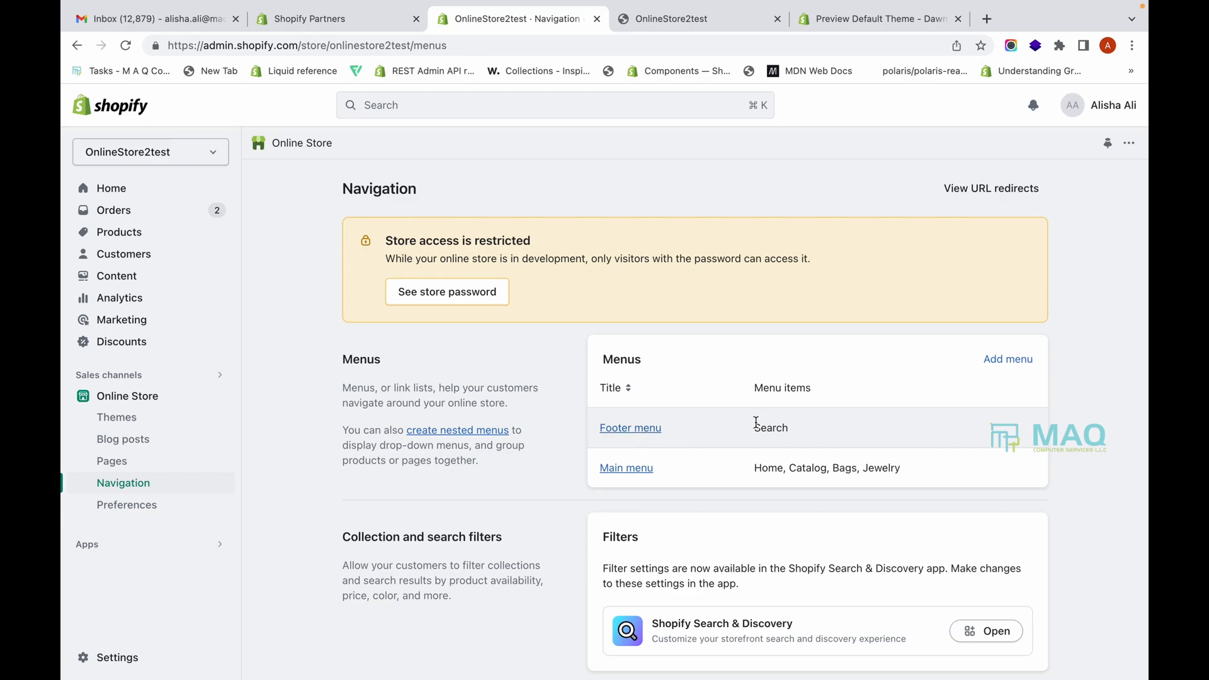
# Examine the Quick links section in the storefront's footer and return to the Navigation page in the Shopify admin.
pyautogui.click(692, 20)
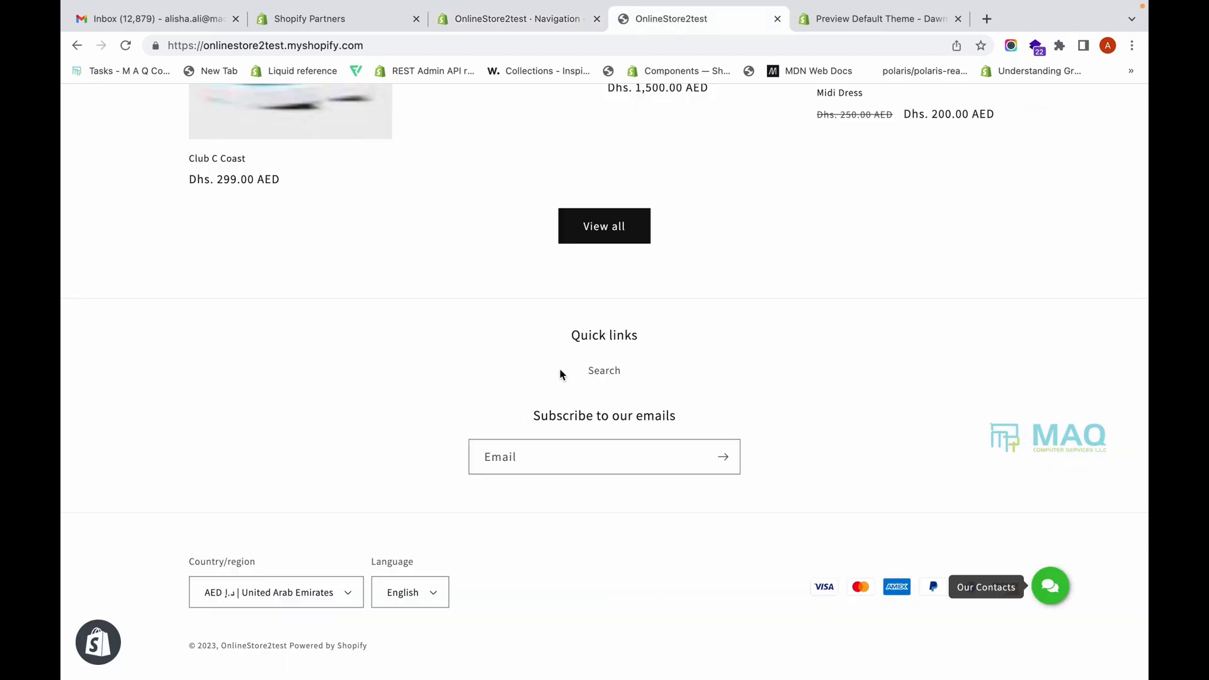
pyautogui.moveTo(575, 338); pyautogui.dragTo(630, 374)
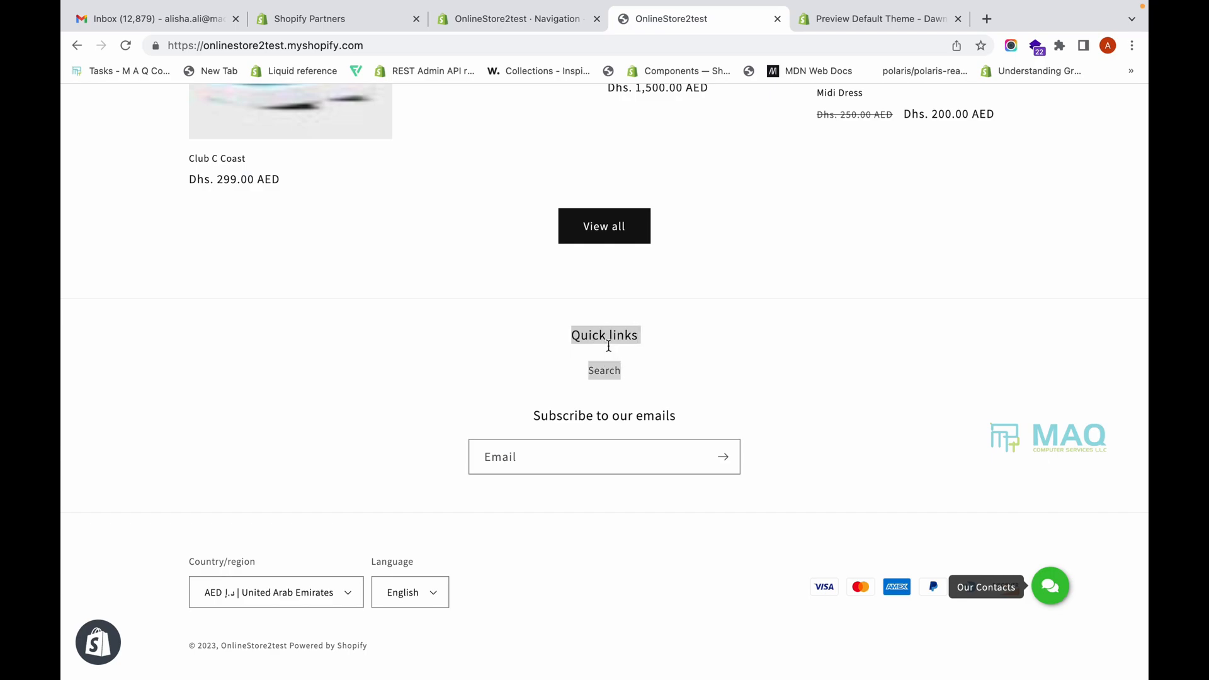
pyautogui.click(608, 347)
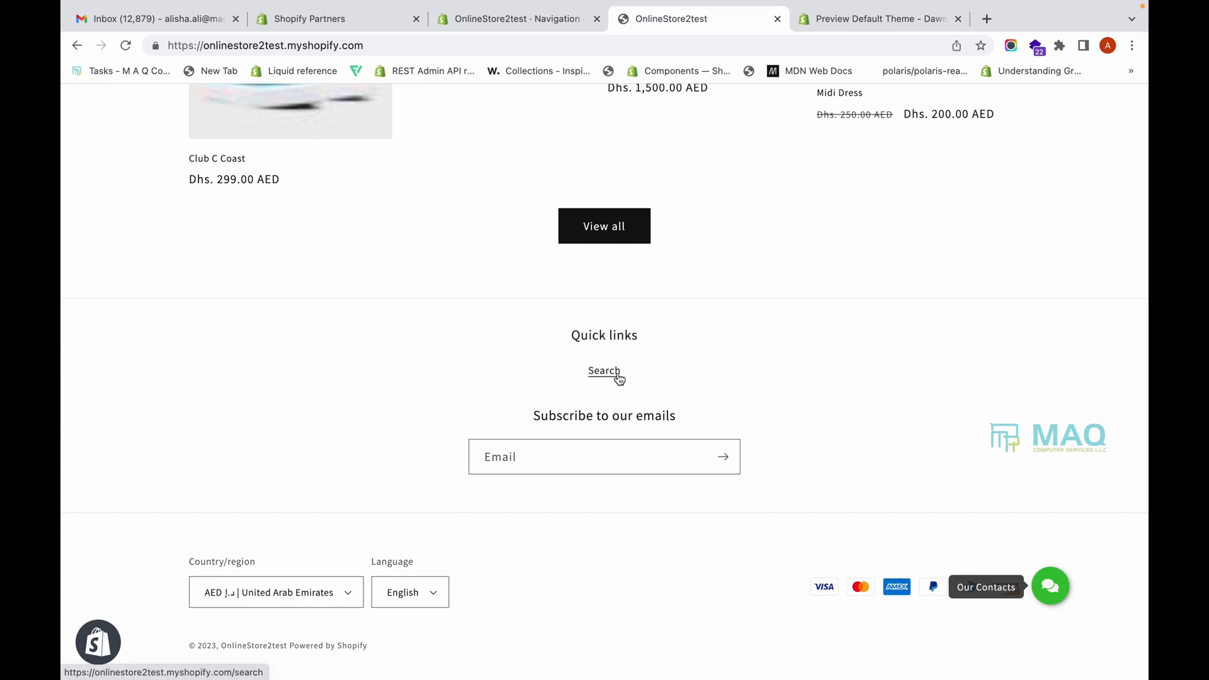
pyautogui.click(541, 21)
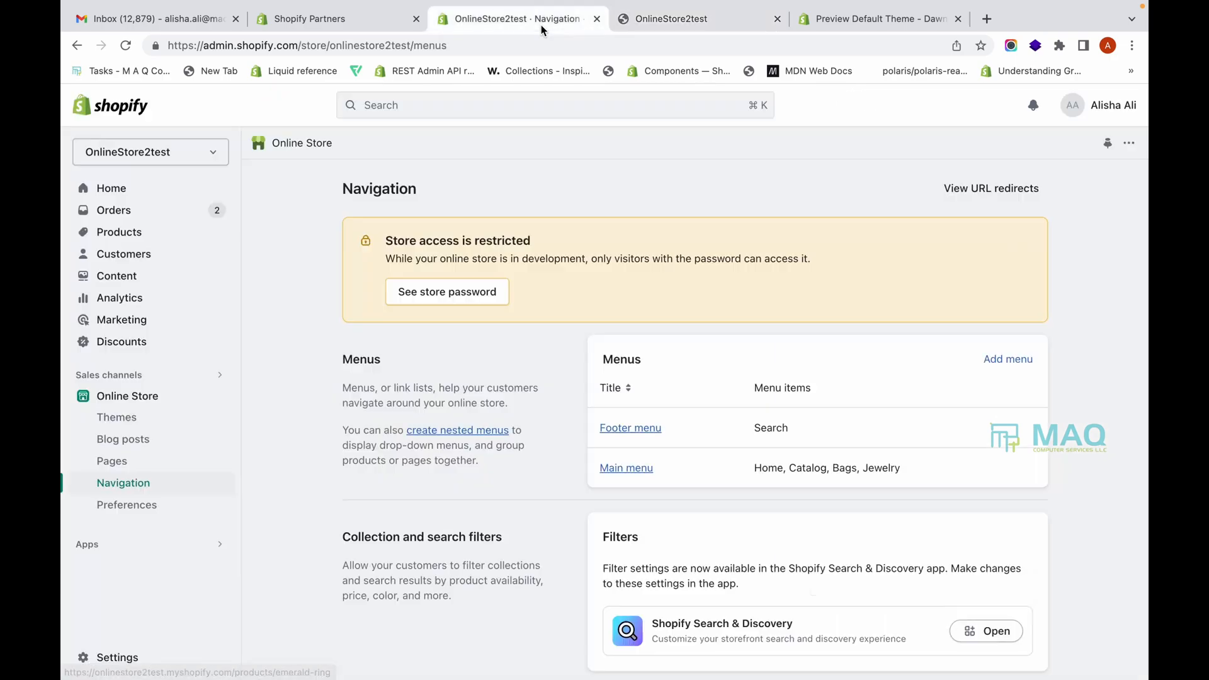
# Open the Footer menu for editing and start a new menu item named Terms & Conditions.
pyautogui.click(625, 426)
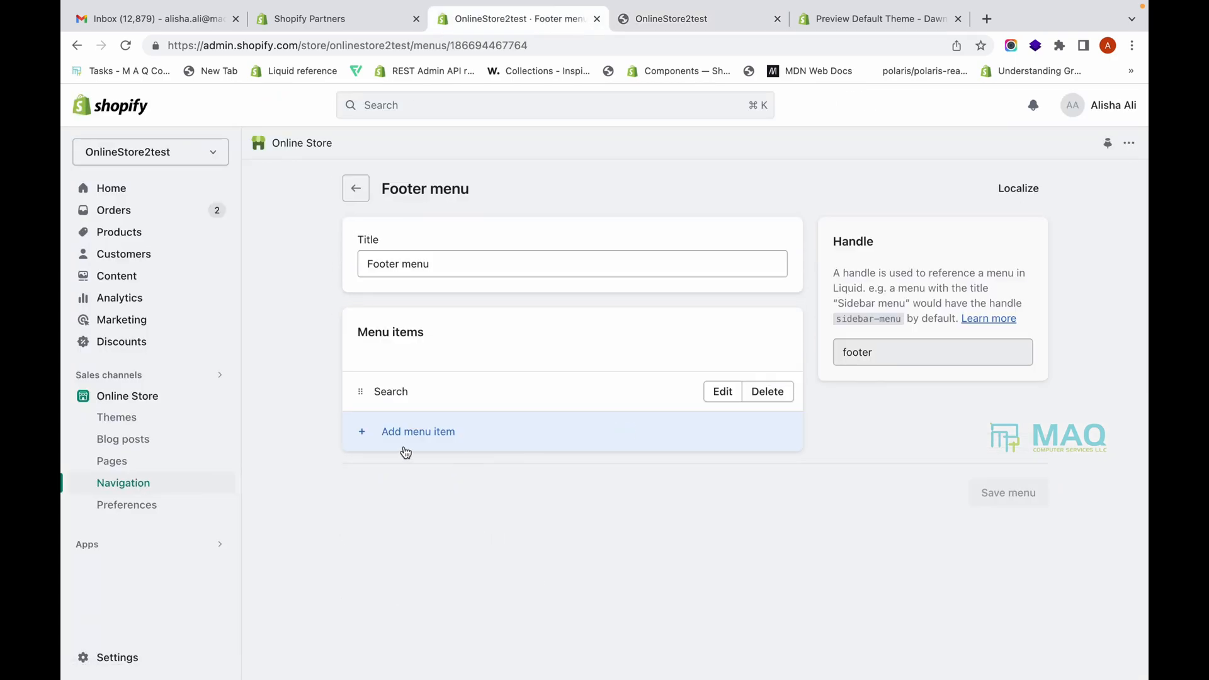
pyautogui.click(406, 441)
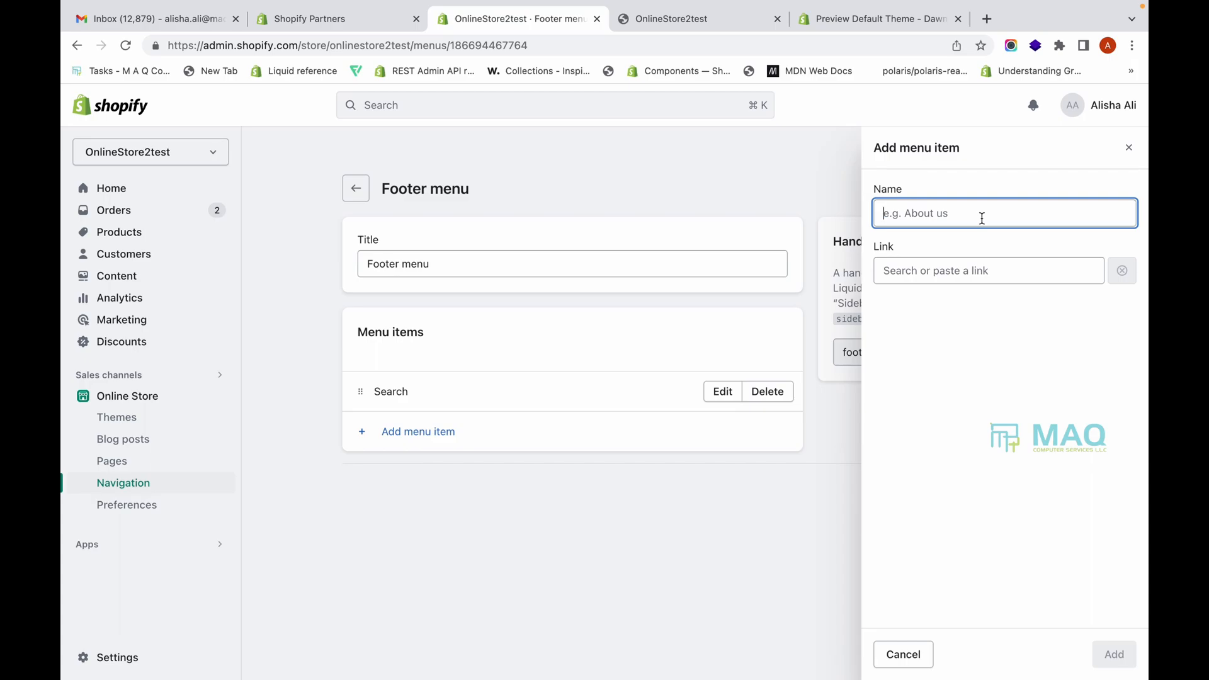
pyautogui.write('Terms & Conditions')
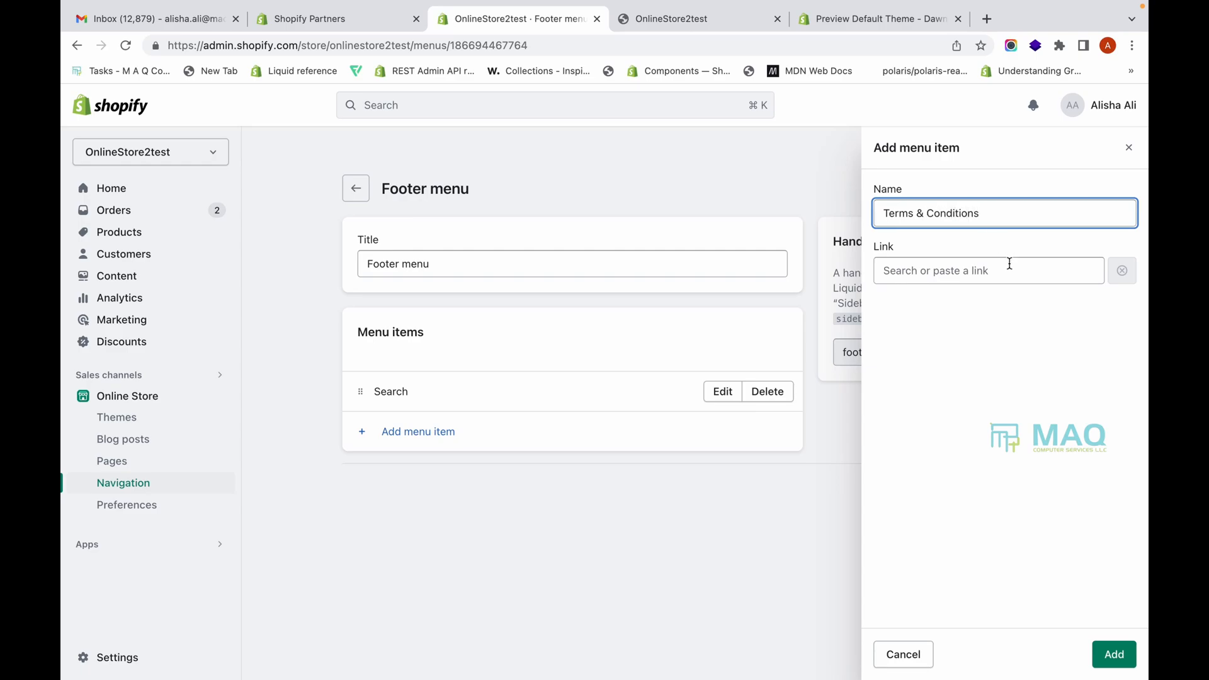
pyautogui.click(1009, 264)
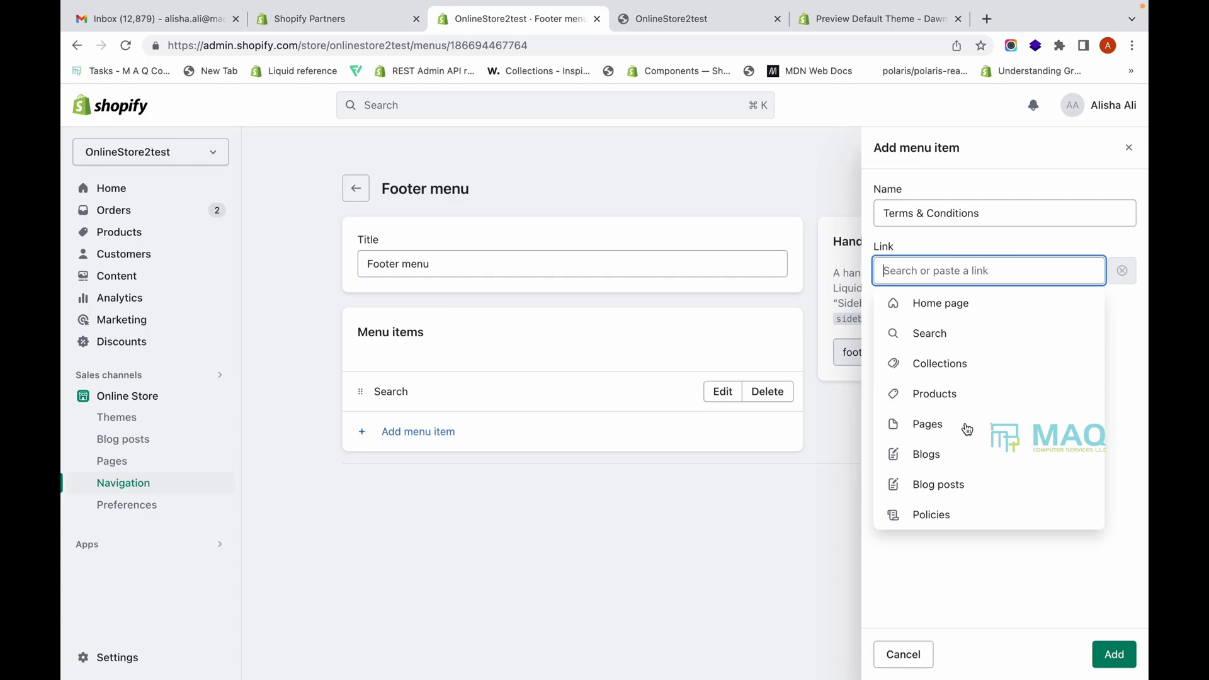
pyautogui.click(962, 522)
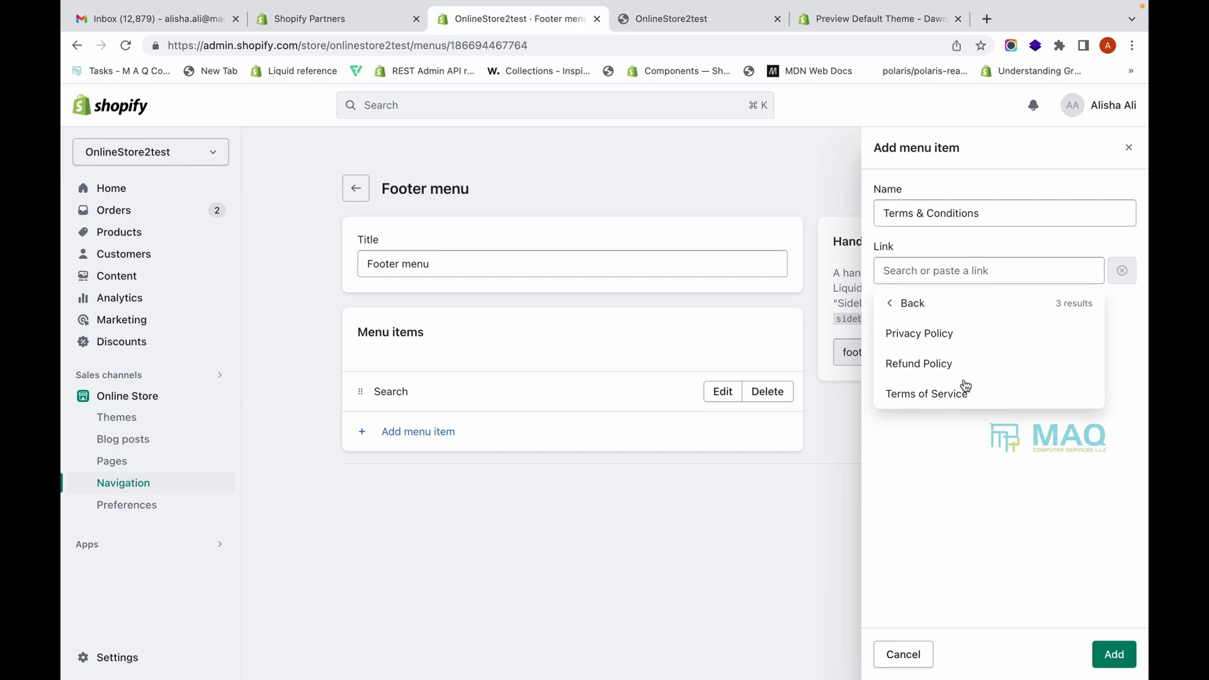
pyautogui.click(891, 313)
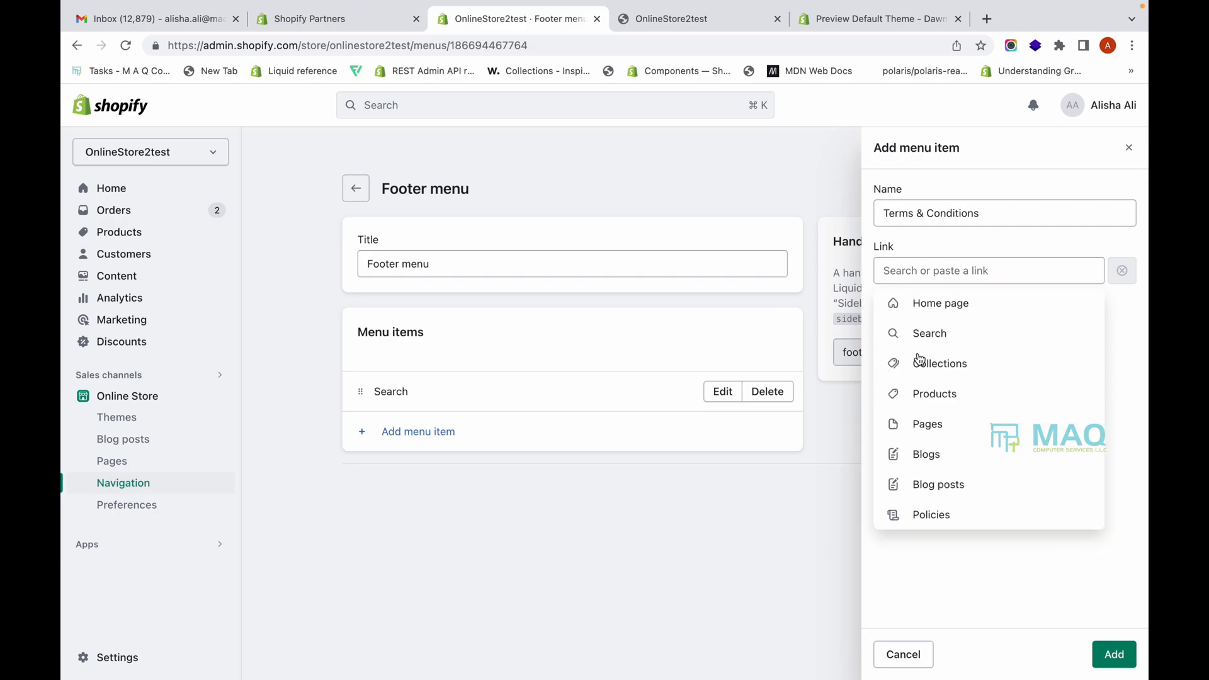
pyautogui.click(932, 433)
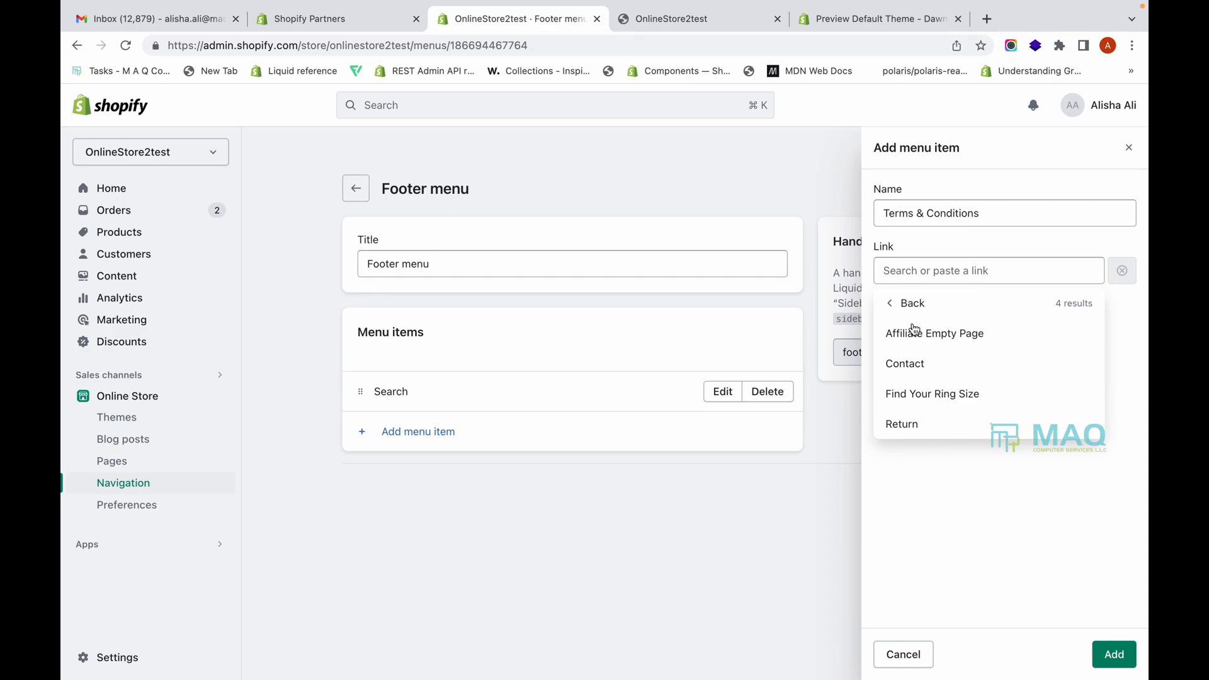
pyautogui.click(898, 305)
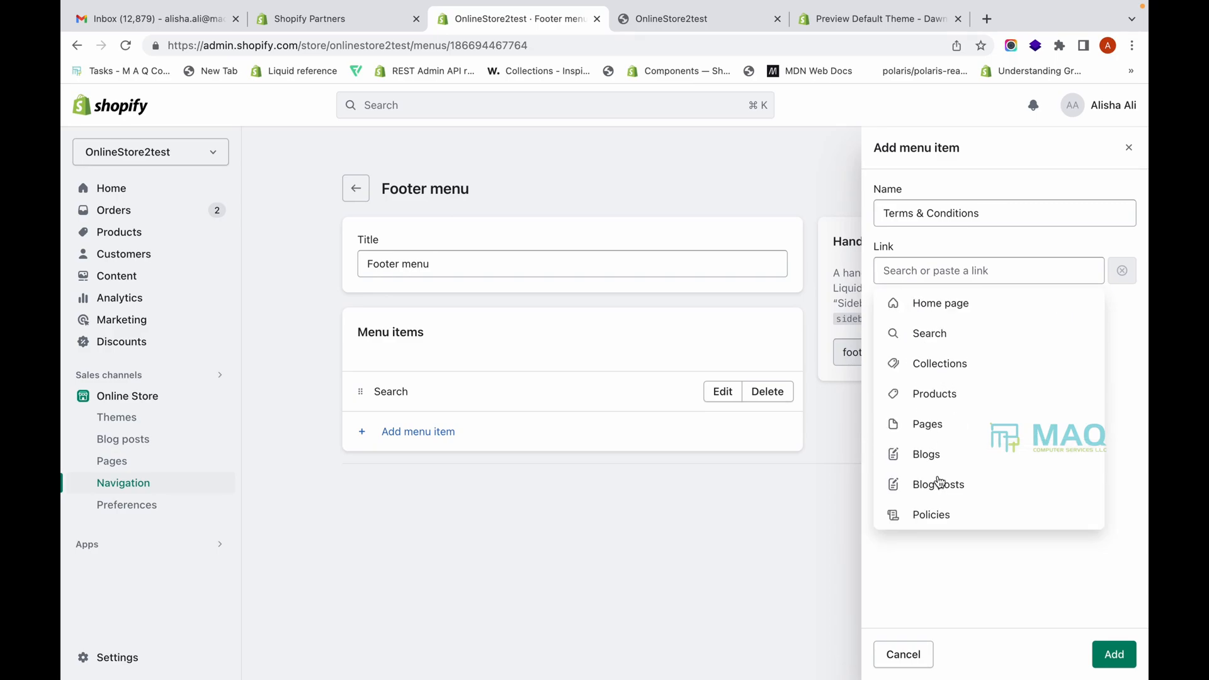
# Link the Terms & Conditions item to the Terms of Service policy and add it to the Footer menu.
pyautogui.click(932, 519)
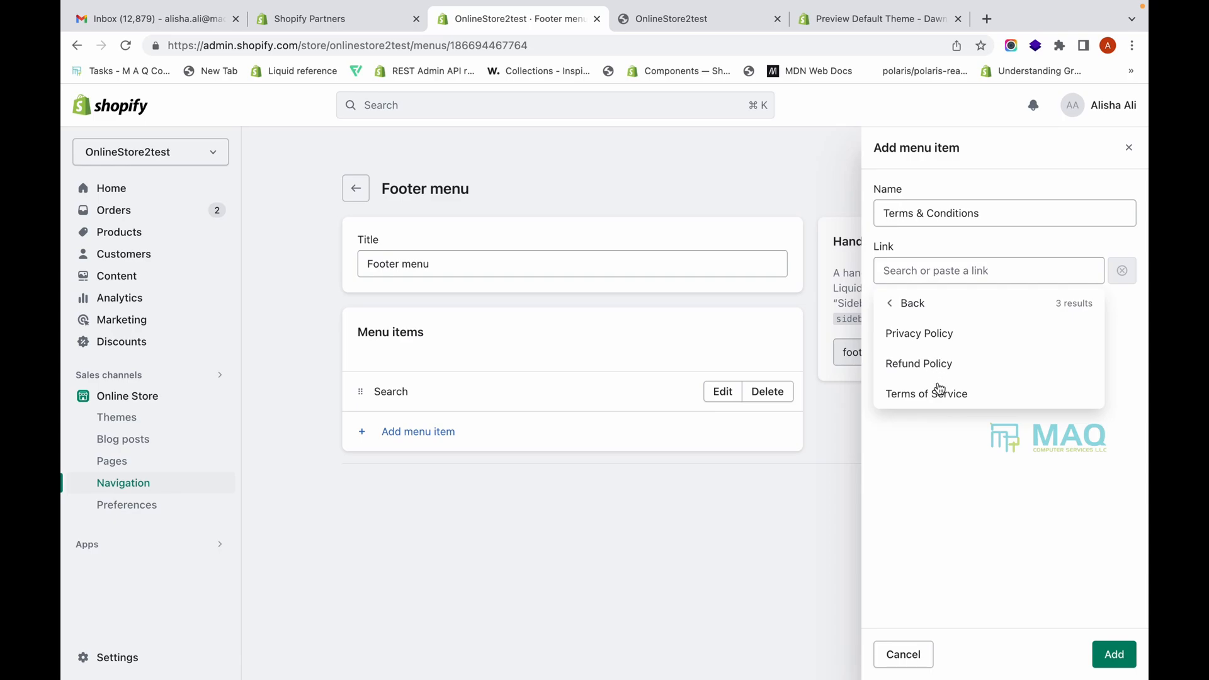
pyautogui.click(938, 391)
pyautogui.click(1127, 651)
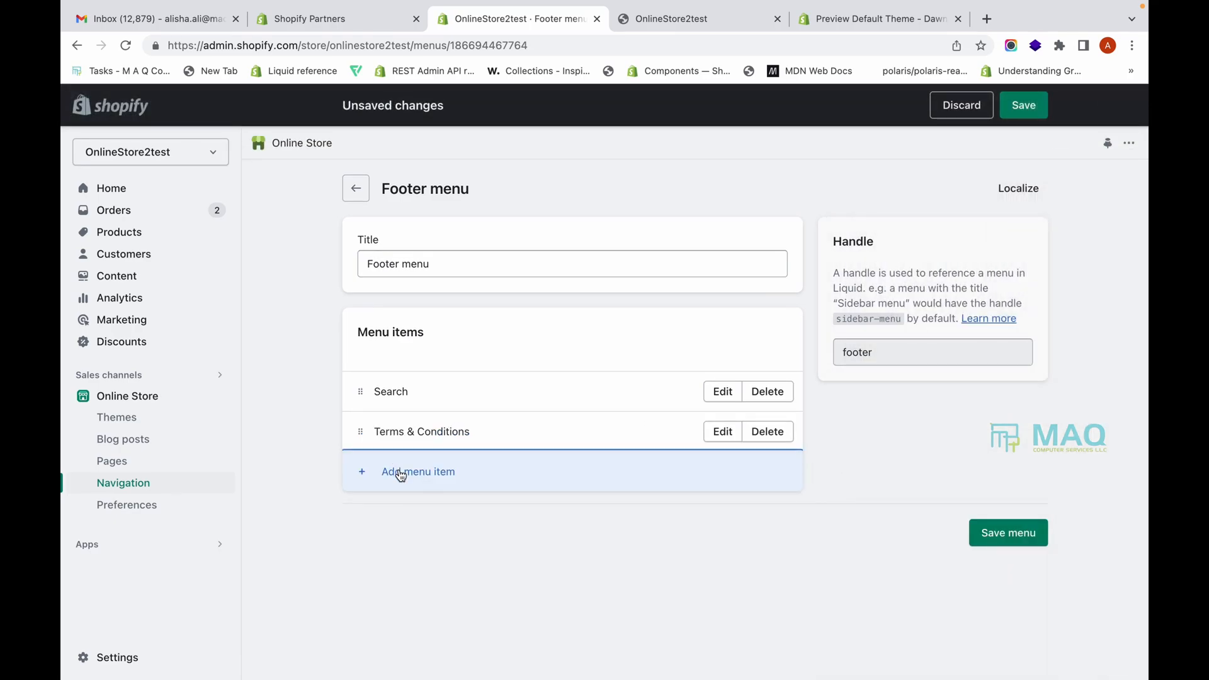
# Add a Footer menu item named Privacy Policy that links to the Privacy Policy.
pyautogui.click(401, 473)
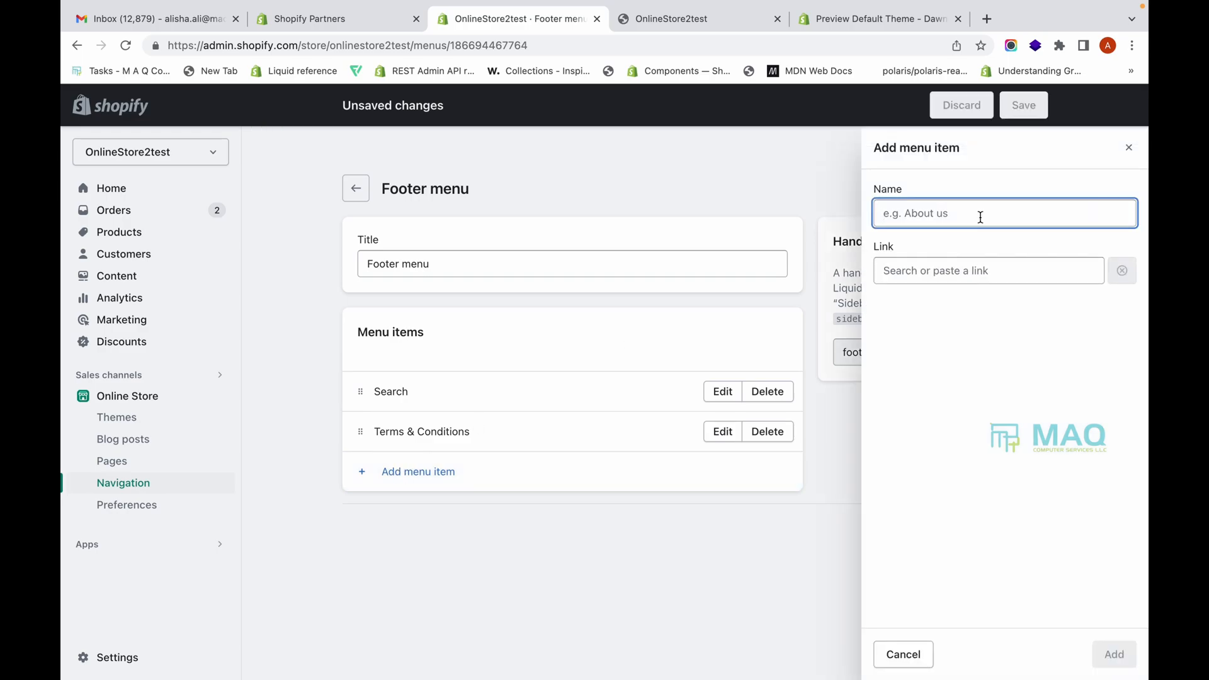
pyautogui.write('Priv')
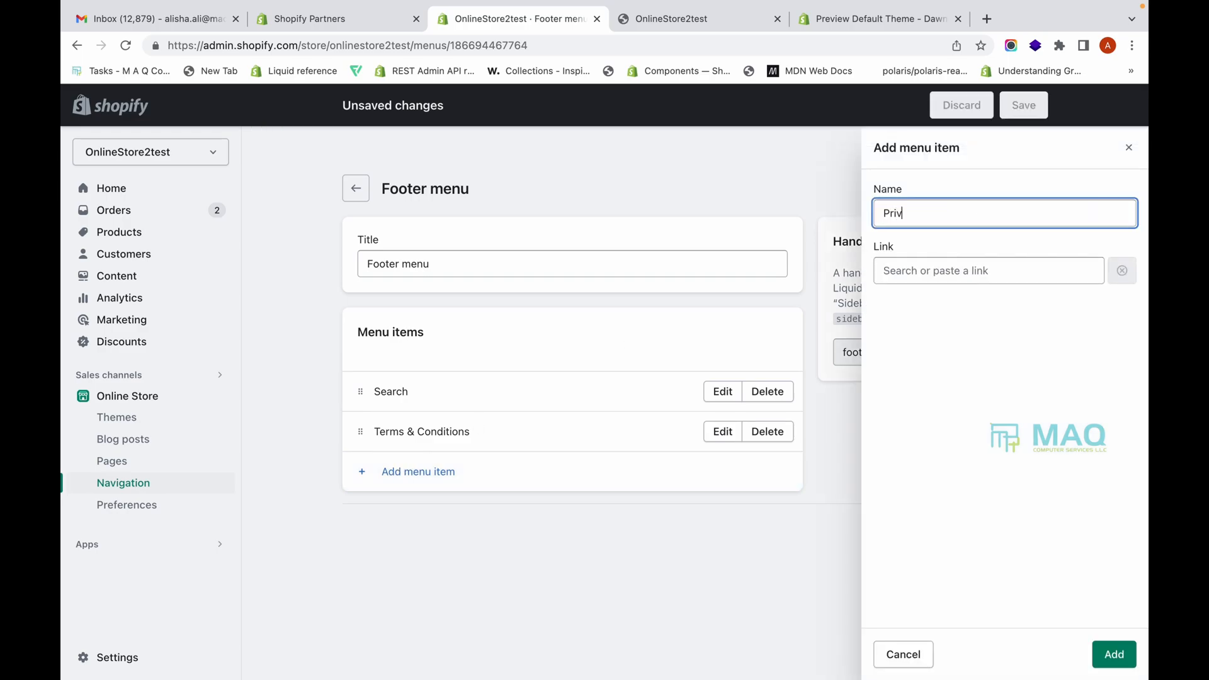
pyautogui.write('acy Policy')
pyautogui.click(1006, 268)
pyautogui.click(954, 518)
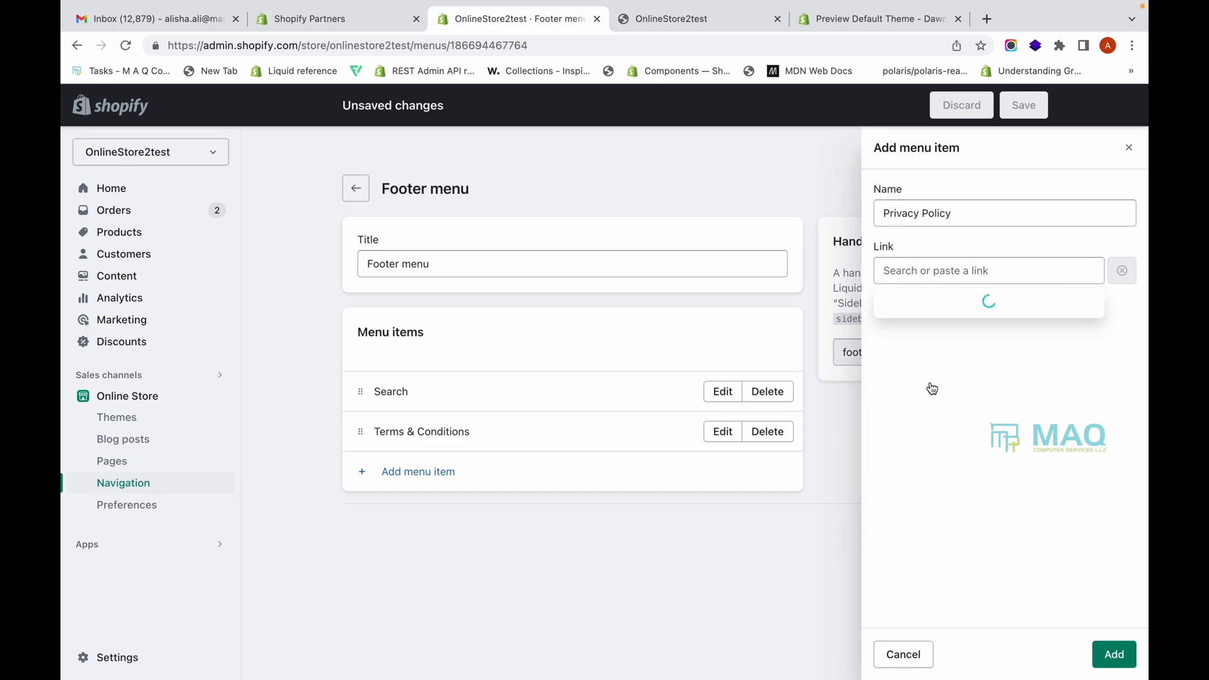
pyautogui.click(933, 335)
pyautogui.click(1096, 654)
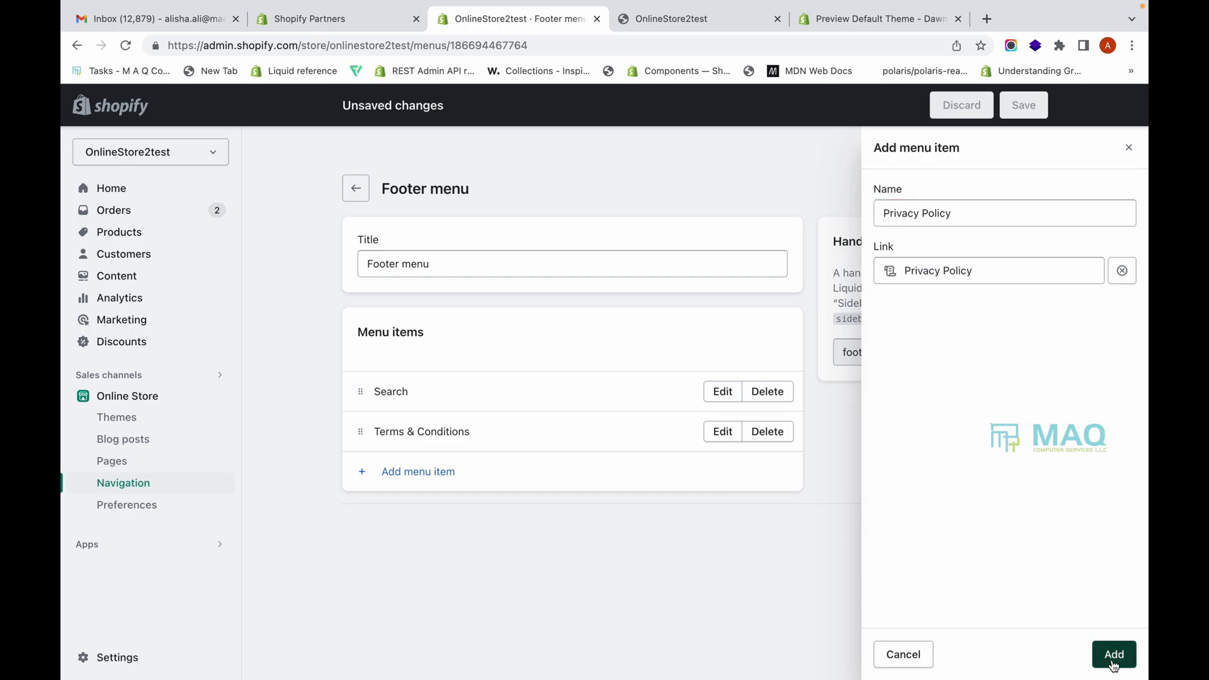
# Add a Footer menu item named Refund Policy that links to the Refund Policy.
pyautogui.click(521, 518)
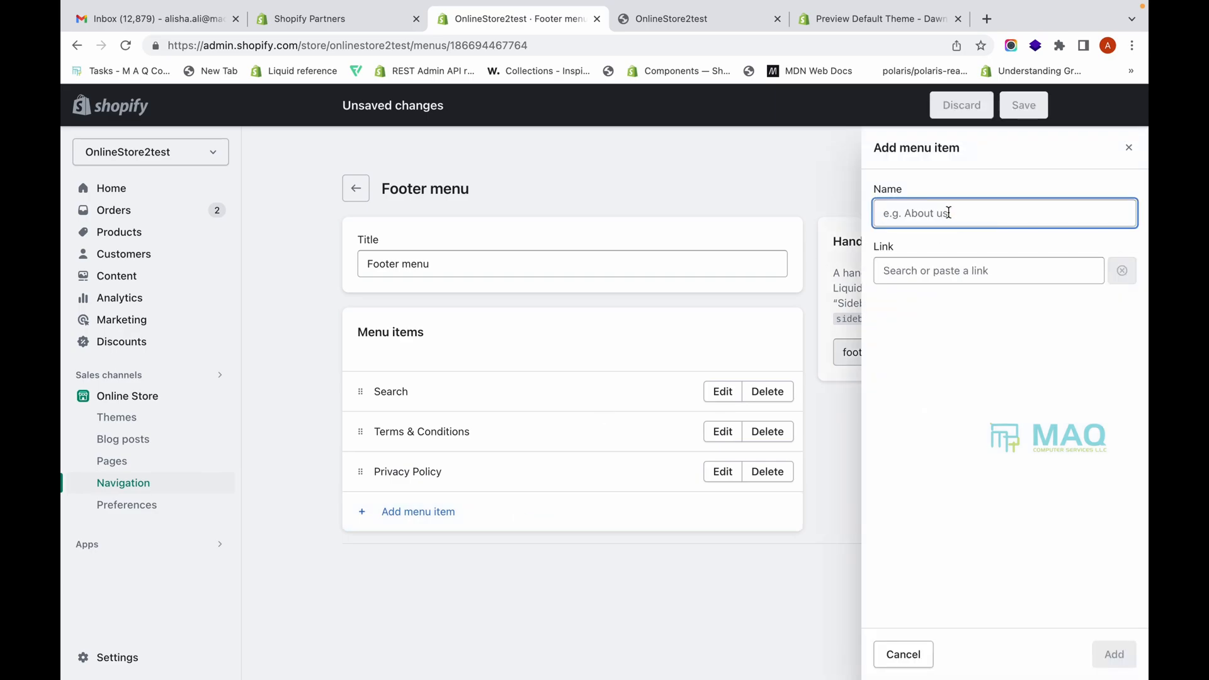
pyautogui.write('Refund Policy')
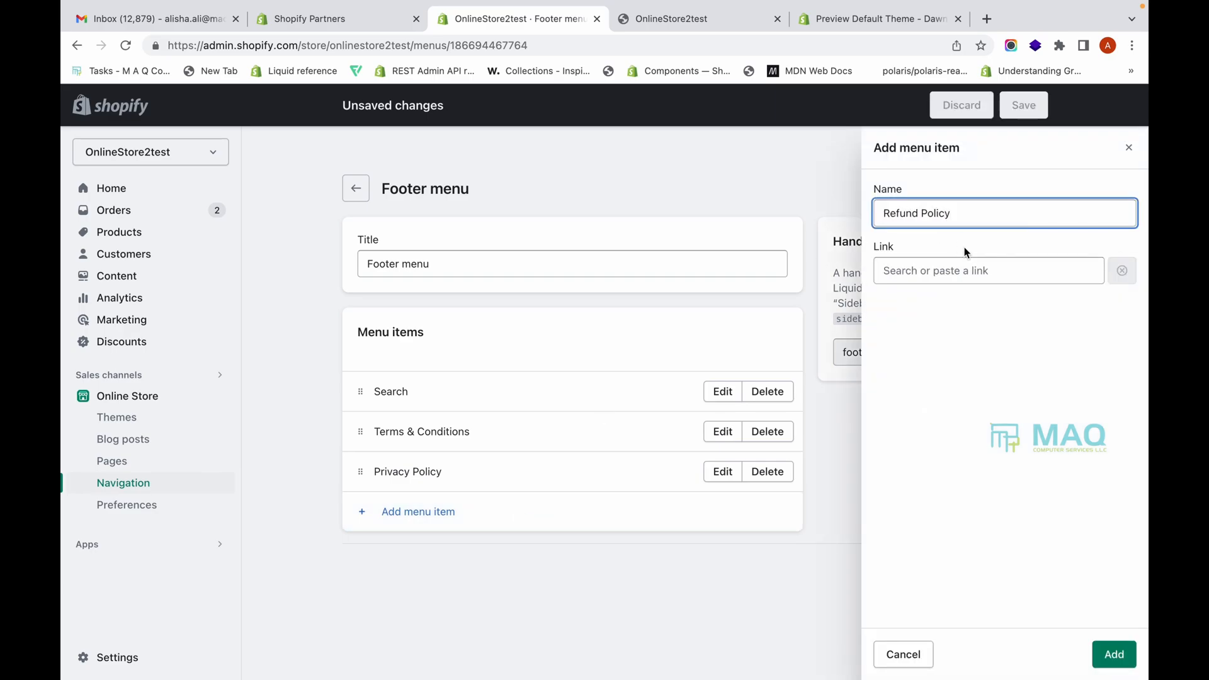
pyautogui.click(963, 270)
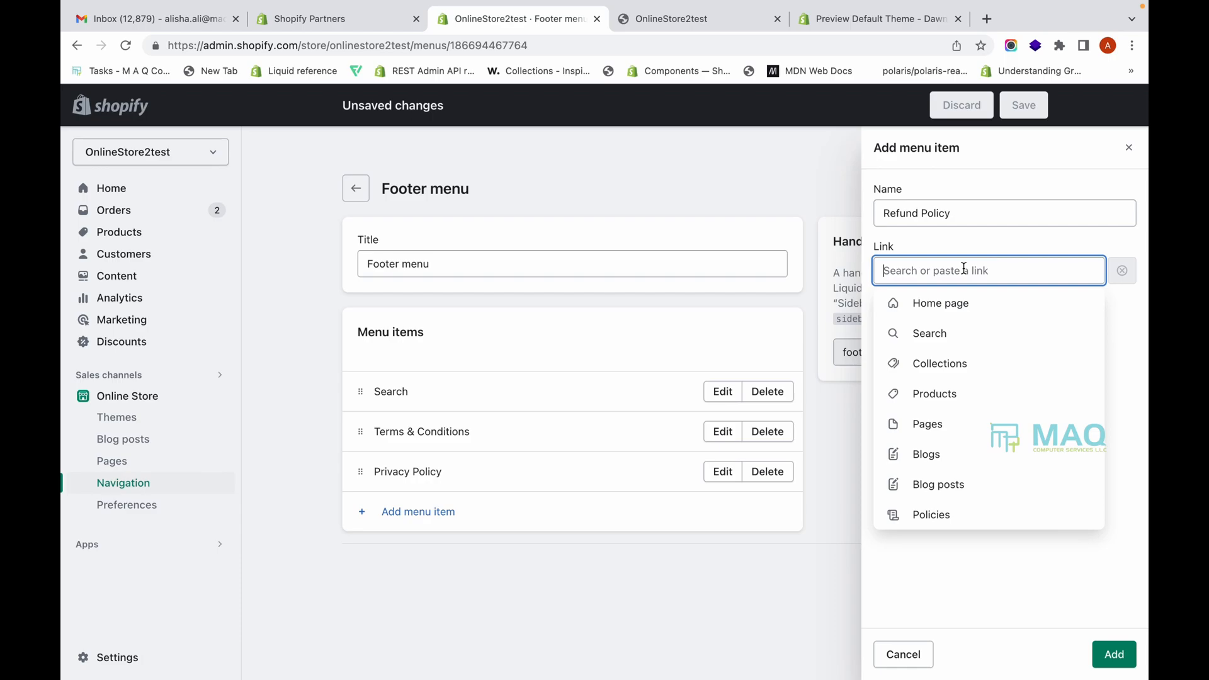
pyautogui.click(960, 426)
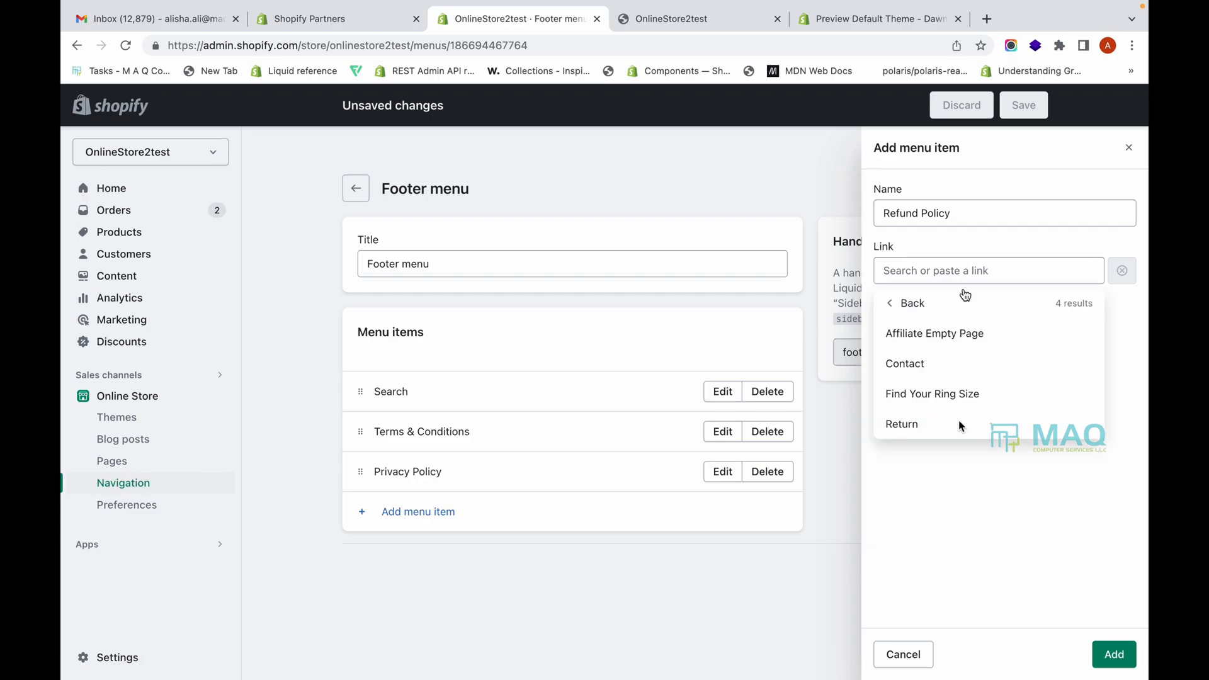
pyautogui.click(891, 310)
pyautogui.click(941, 515)
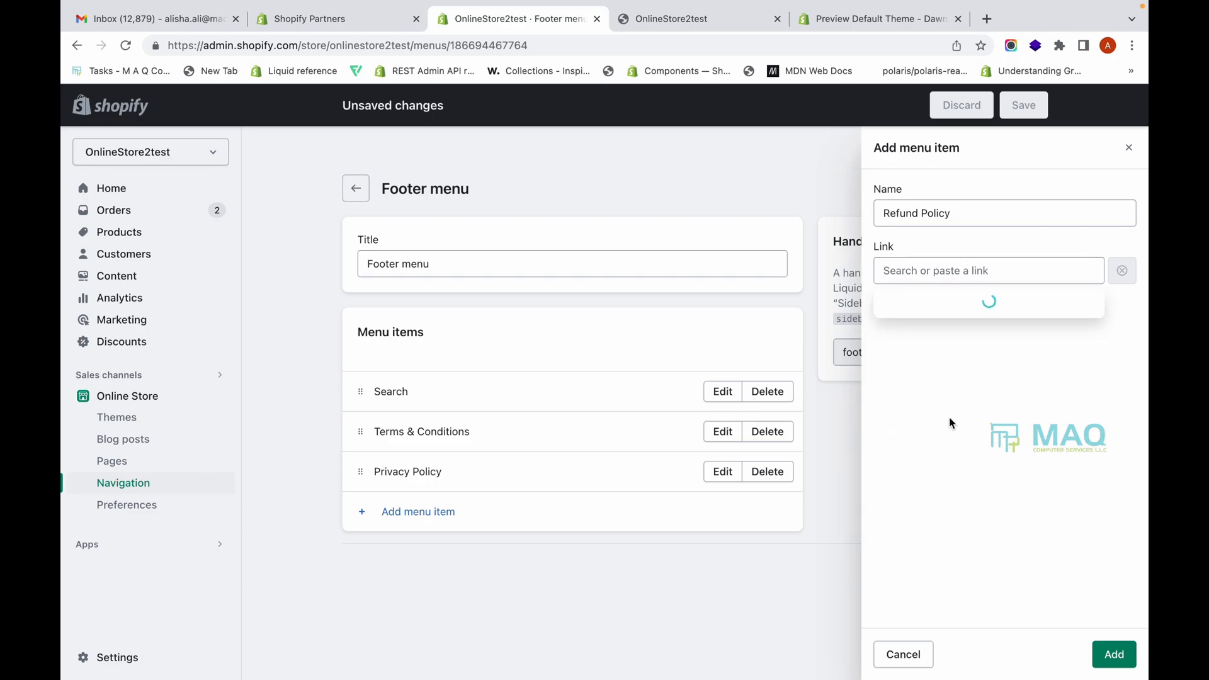
pyautogui.click(940, 364)
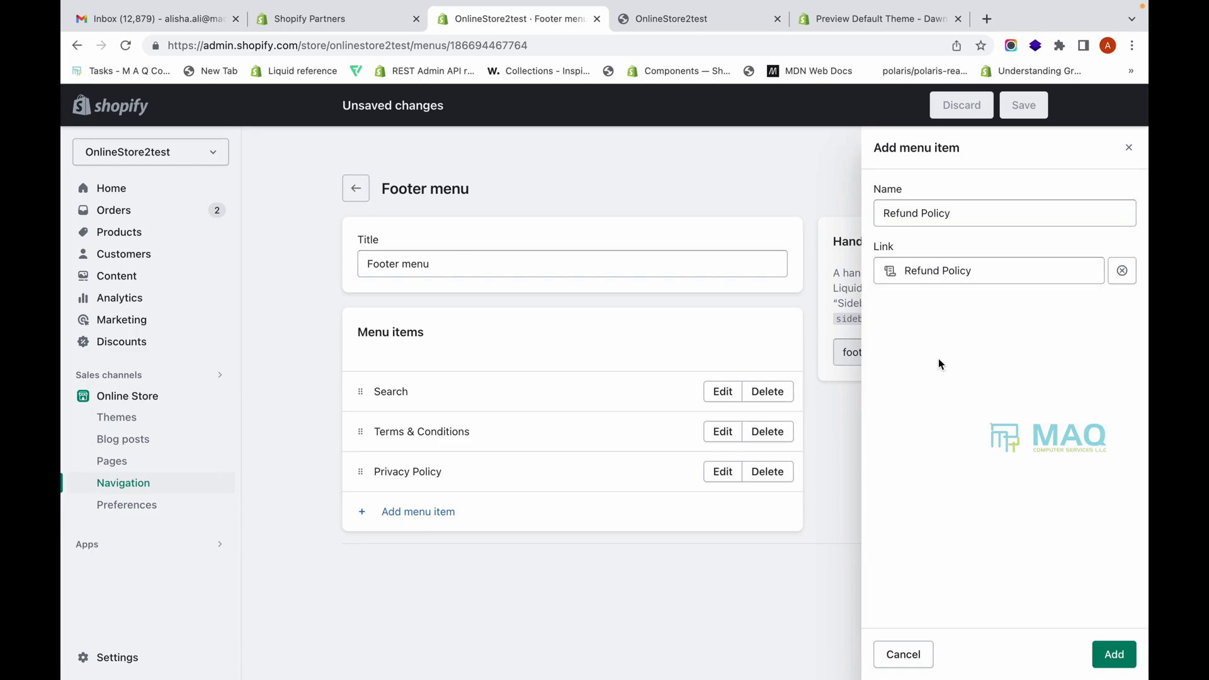
pyautogui.click(1113, 654)
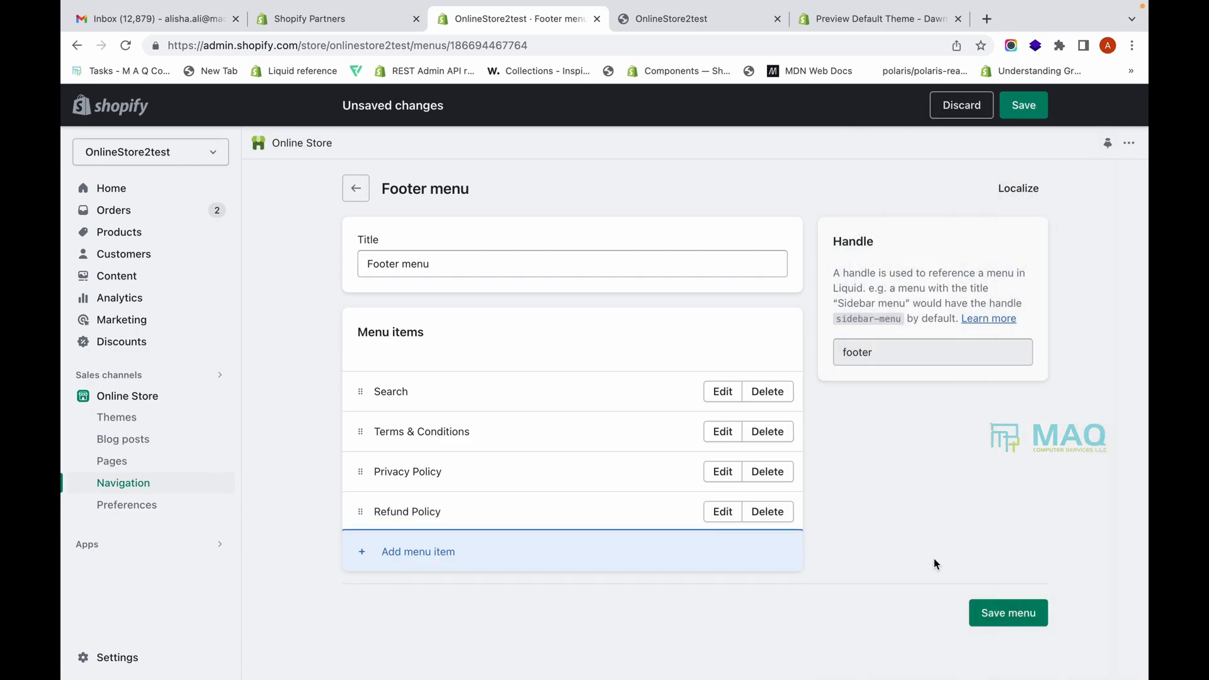
# Save the Footer menu, return to the navigation list, and reload the OnlineStore2test storefront.
pyautogui.click(1024, 614)
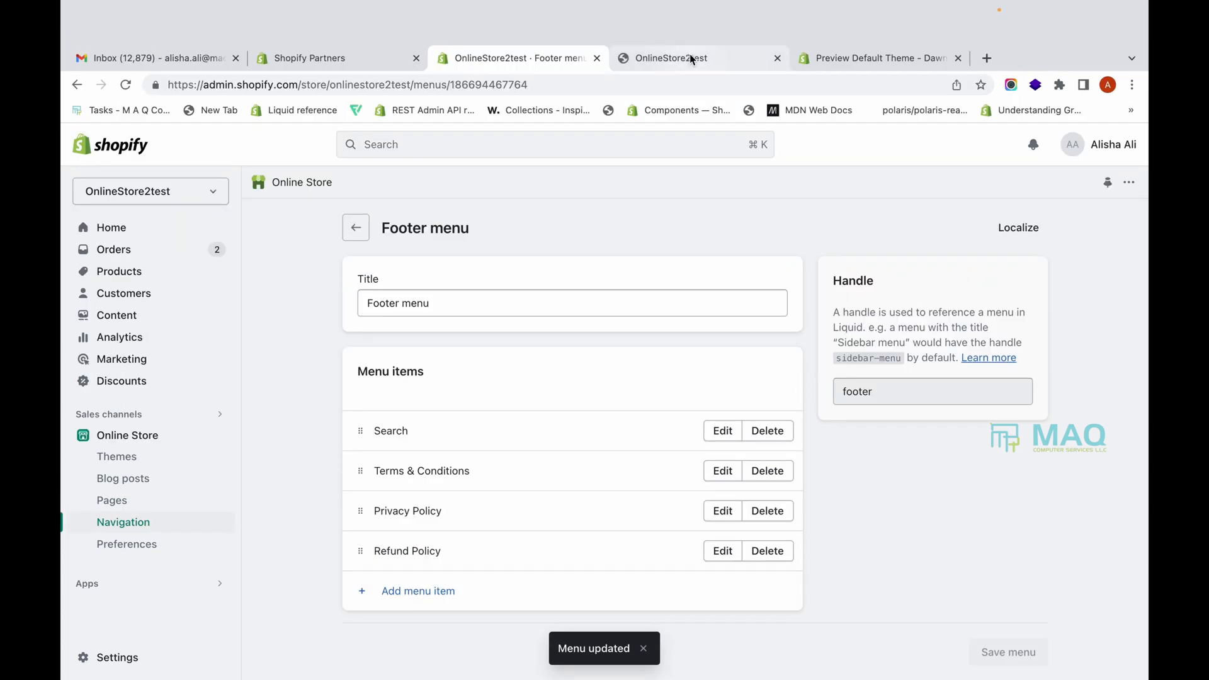
pyautogui.click(357, 189)
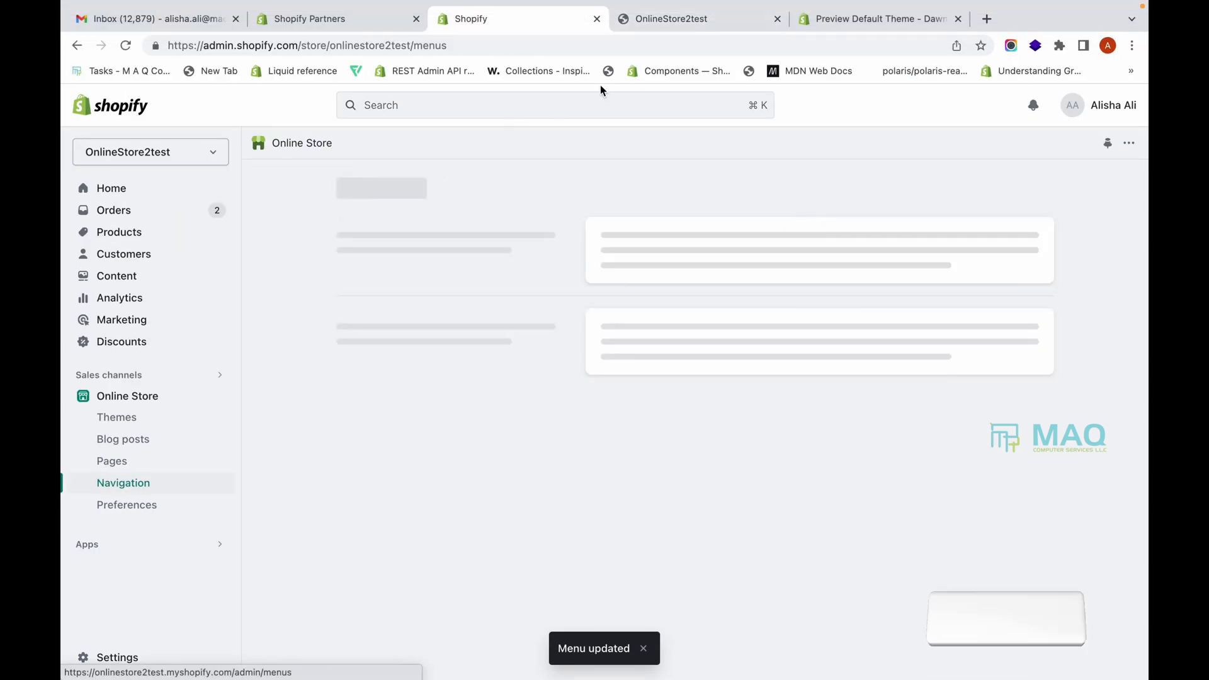
pyautogui.click(688, 21)
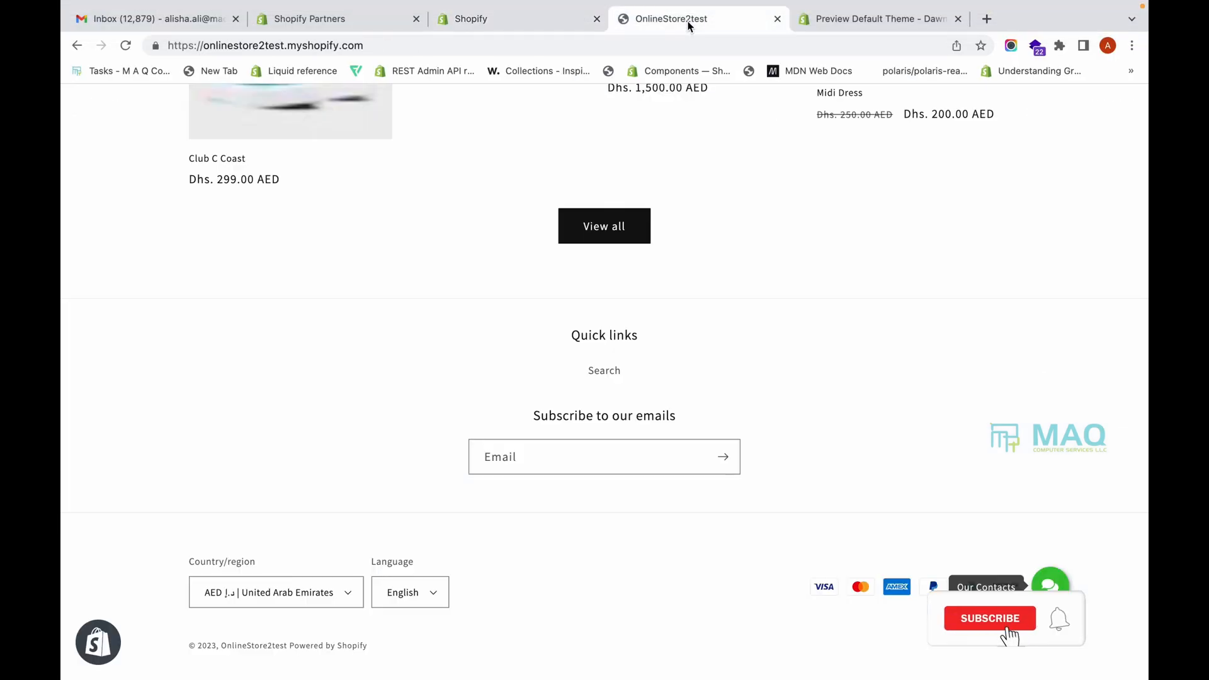
pyautogui.click(129, 49)
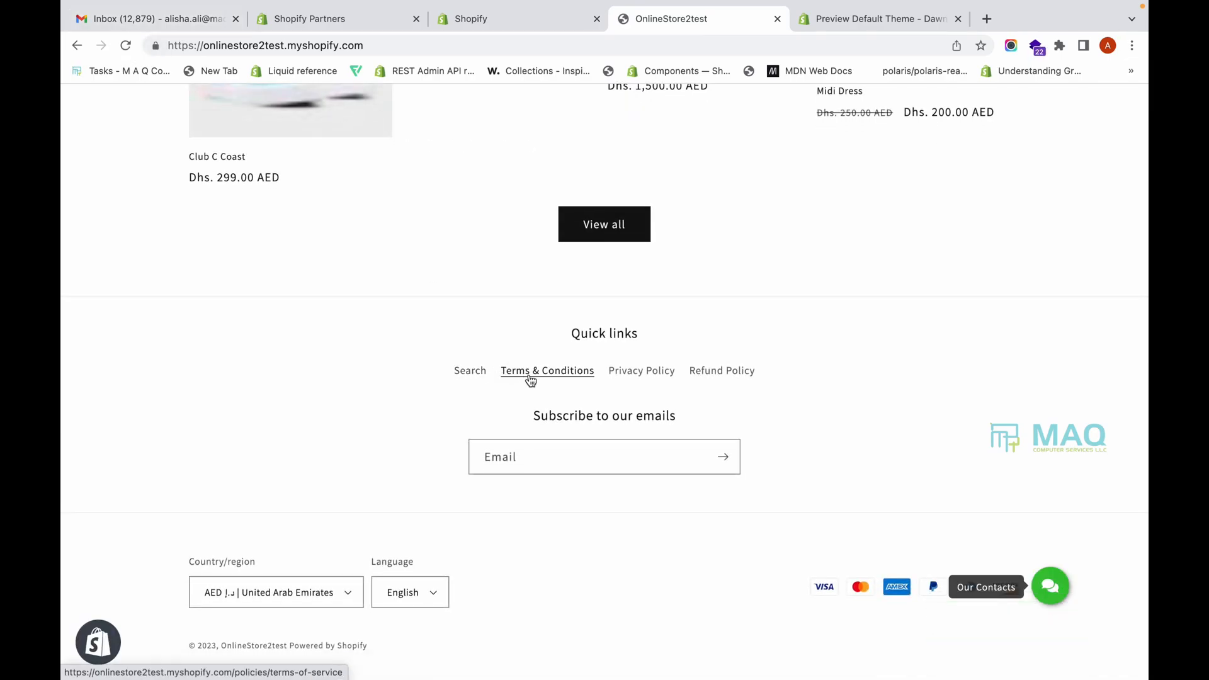
# Check the page behind the storefront footer's Terms & Conditions link, read through its text, and return to the home page.
pyautogui.click(559, 371)
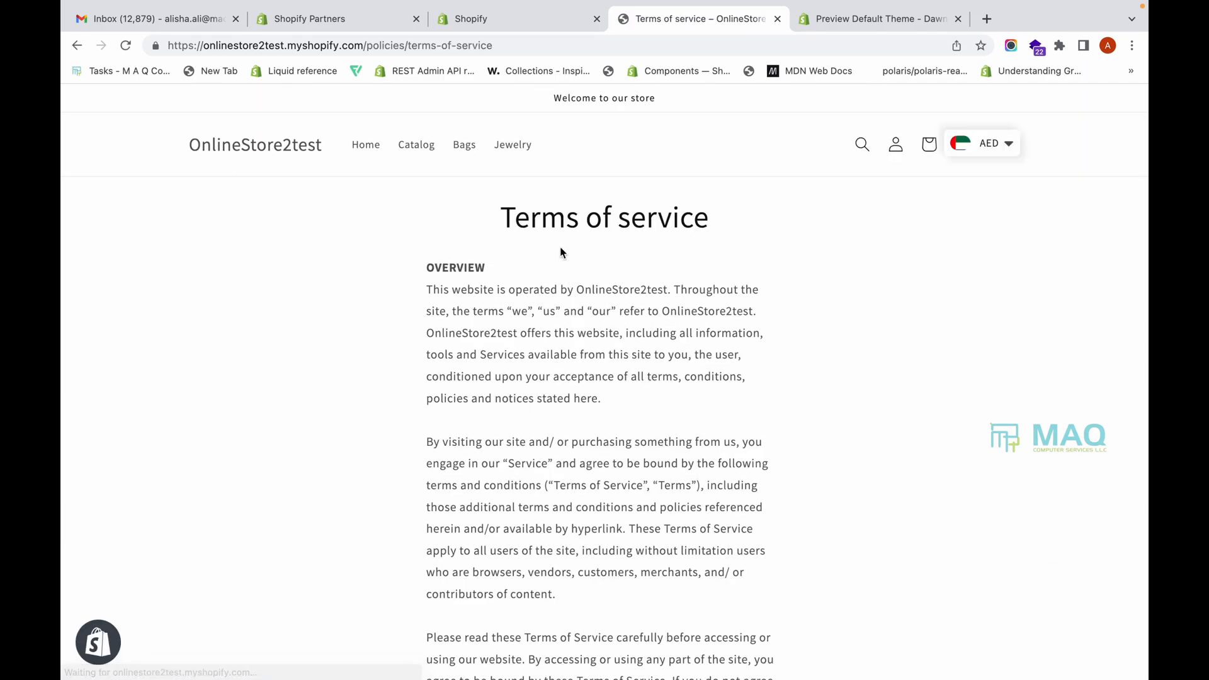
pyautogui.scroll(-15, 557, 240)
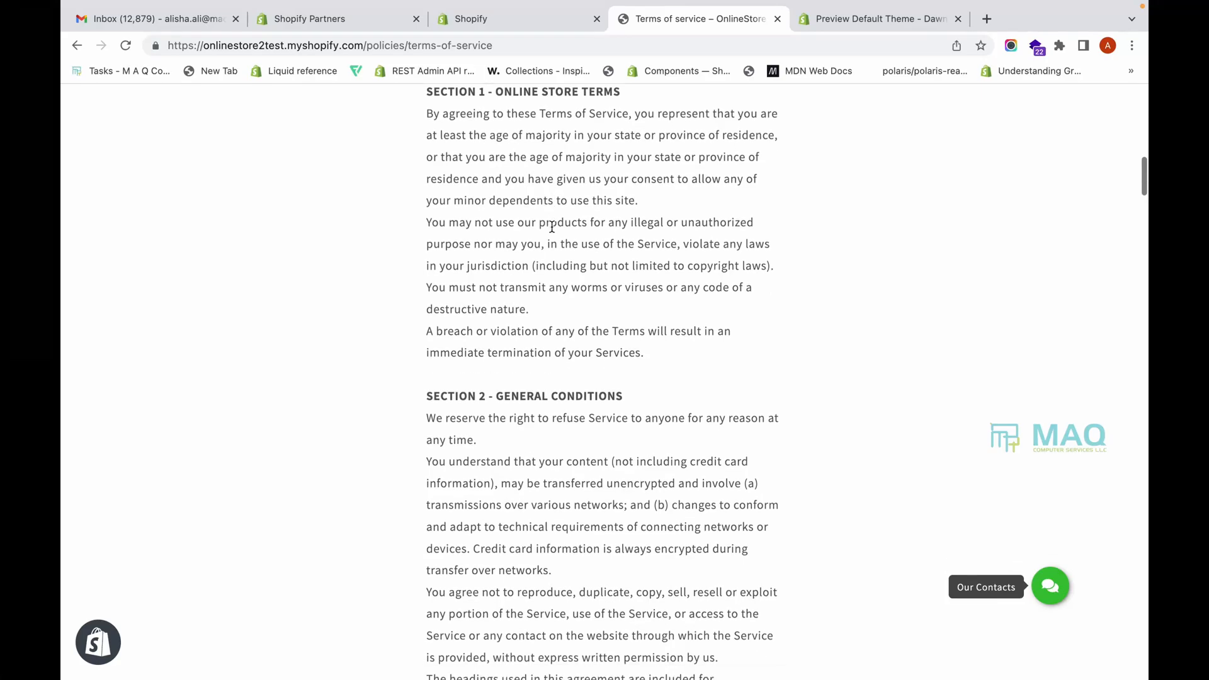
pyautogui.scroll(-10, 551, 227)
pyautogui.scroll(20, 552, 232)
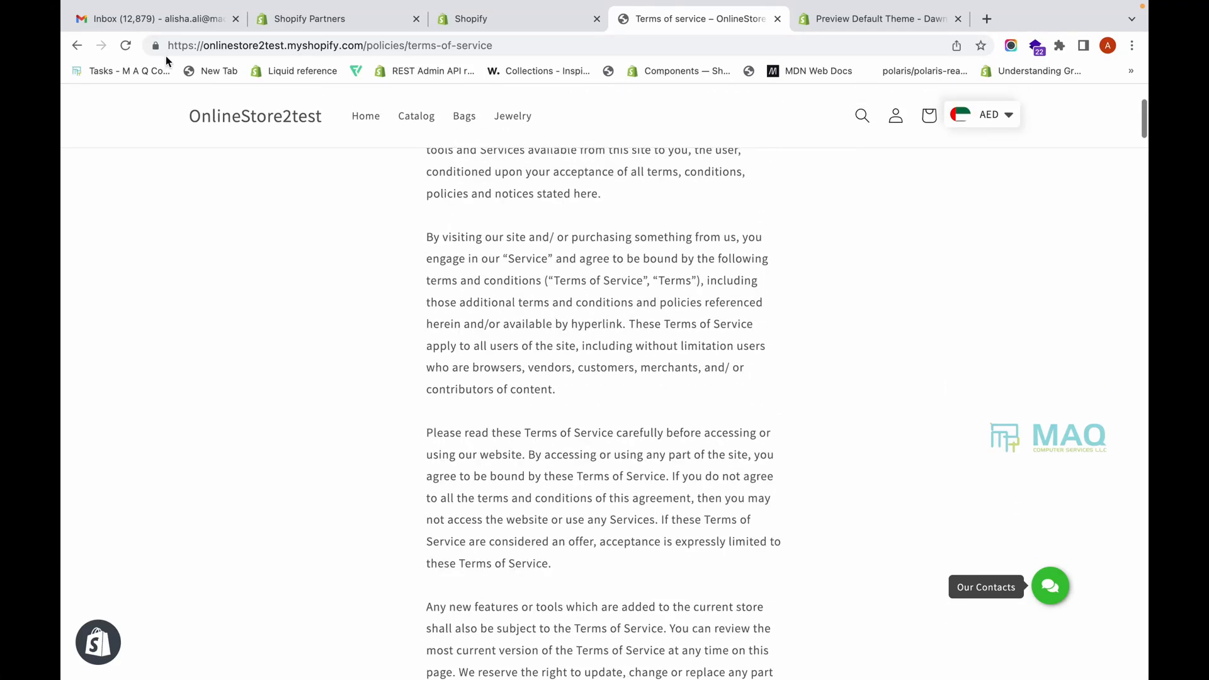
pyautogui.click(77, 45)
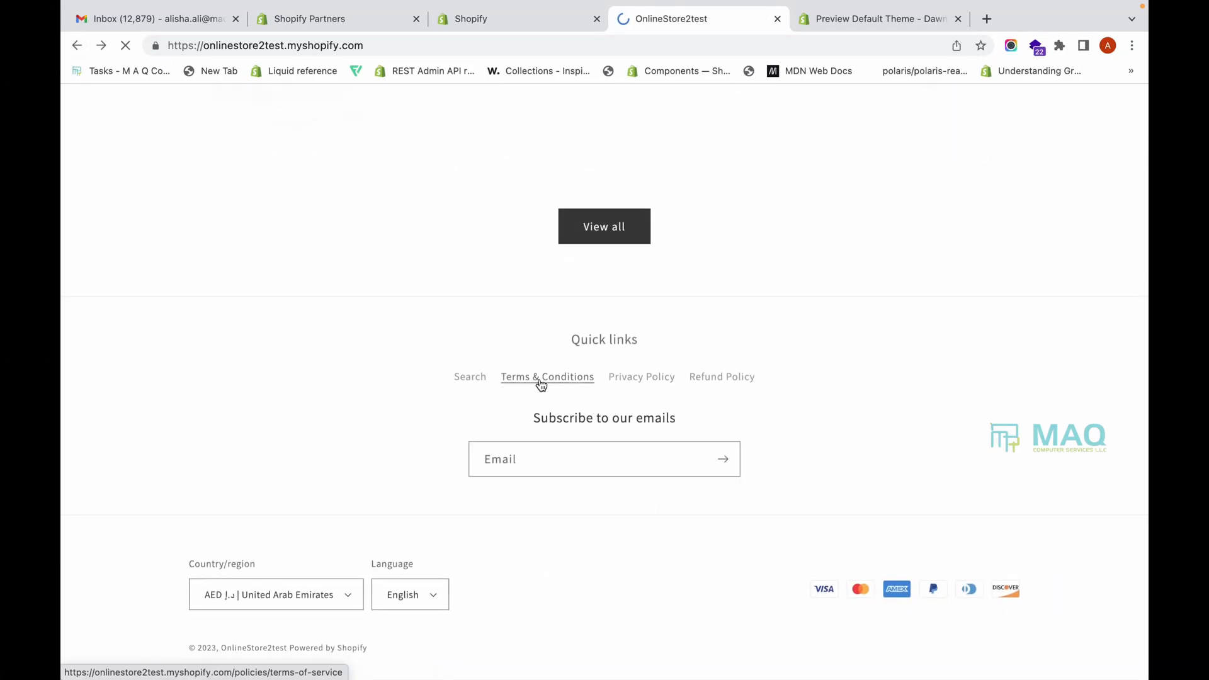
# Check the pages behind the storefront footer's Privacy Policy and Refund Policy links, returning to the home page after each.
pyautogui.click(632, 370)
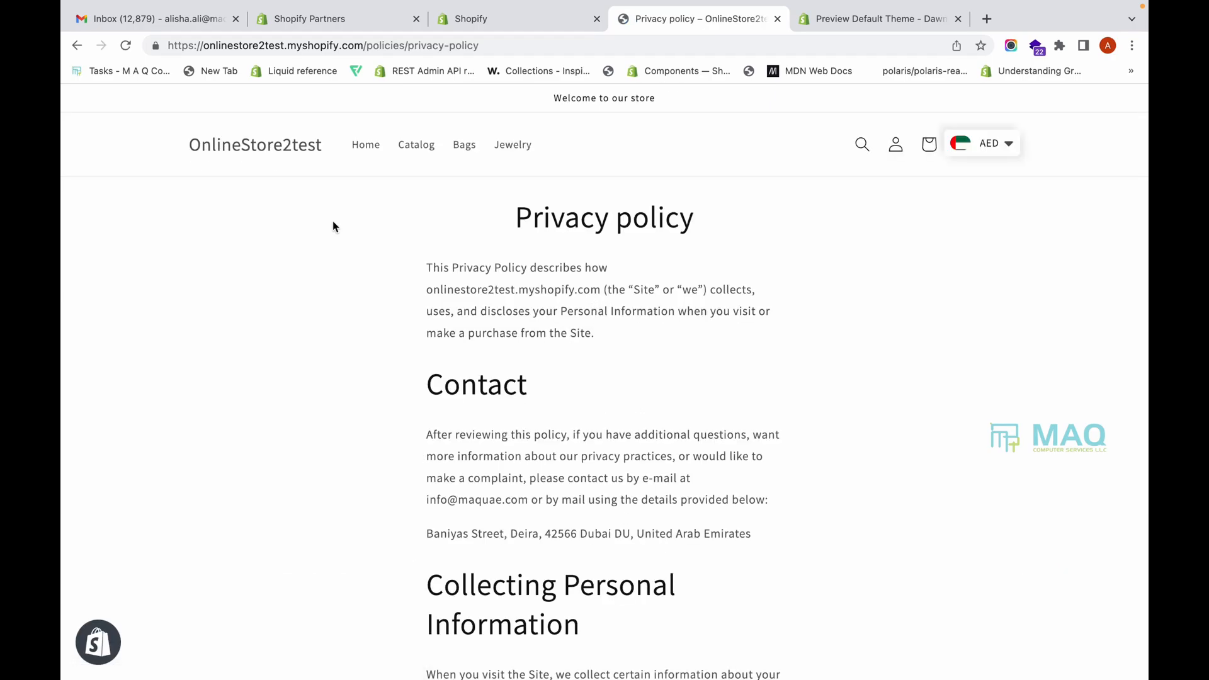
pyautogui.click(77, 46)
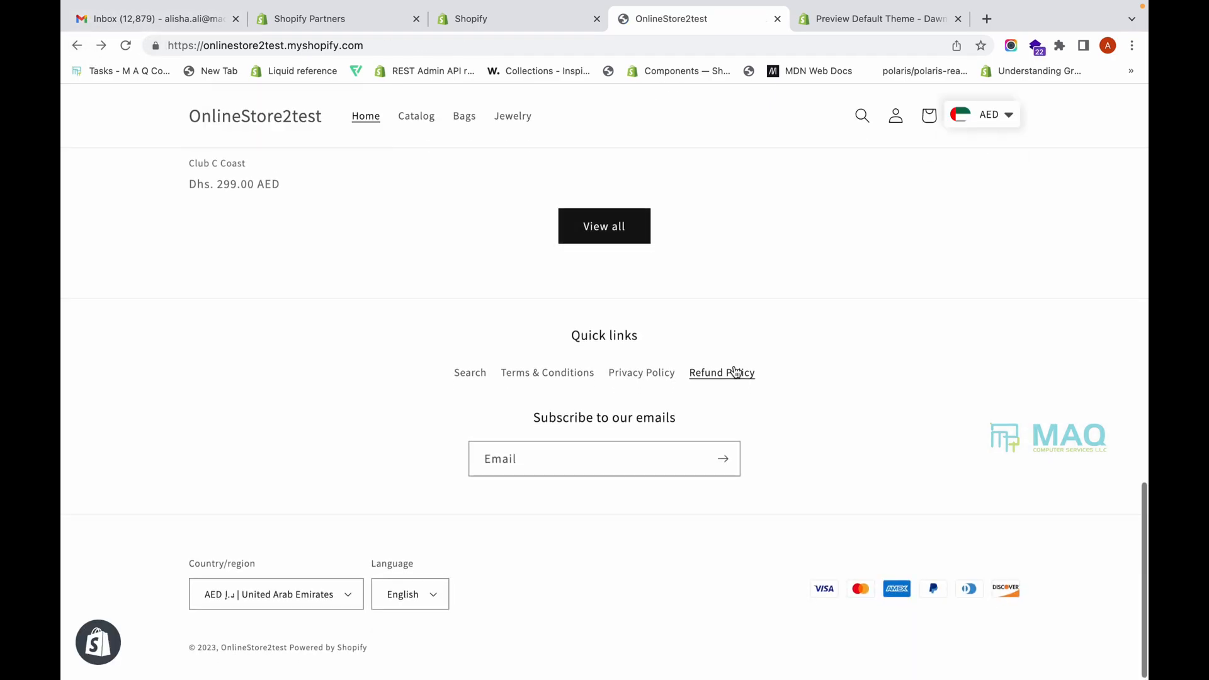
pyautogui.click(734, 372)
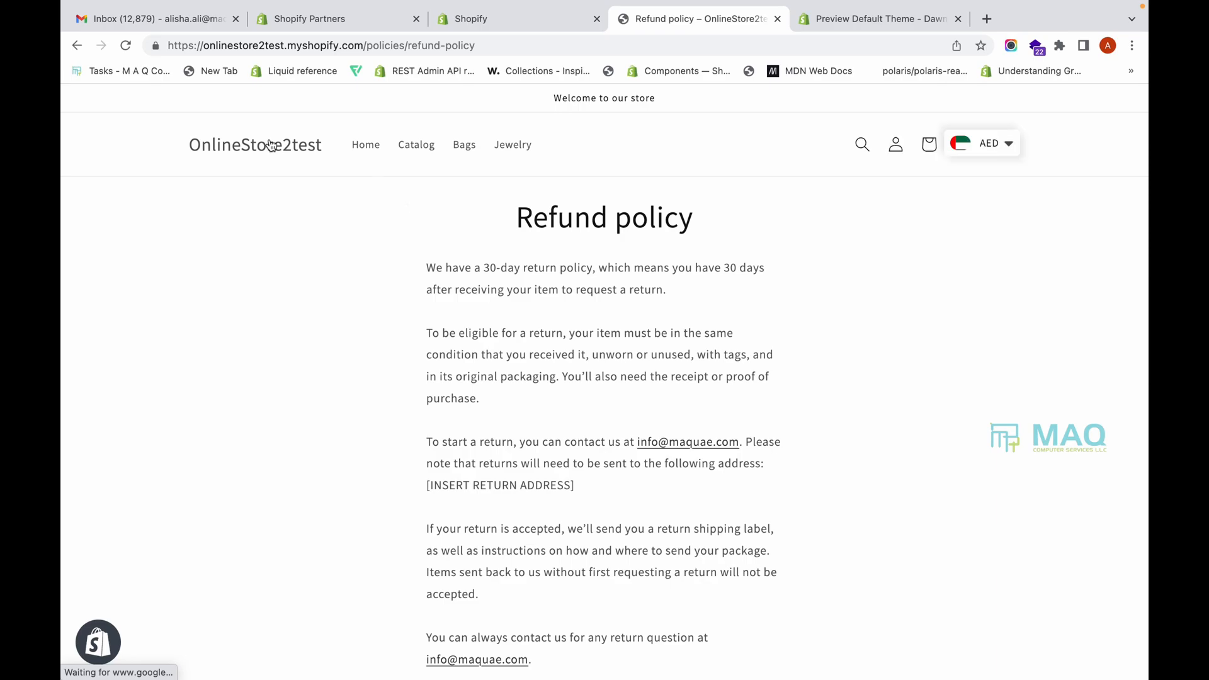
pyautogui.click(78, 45)
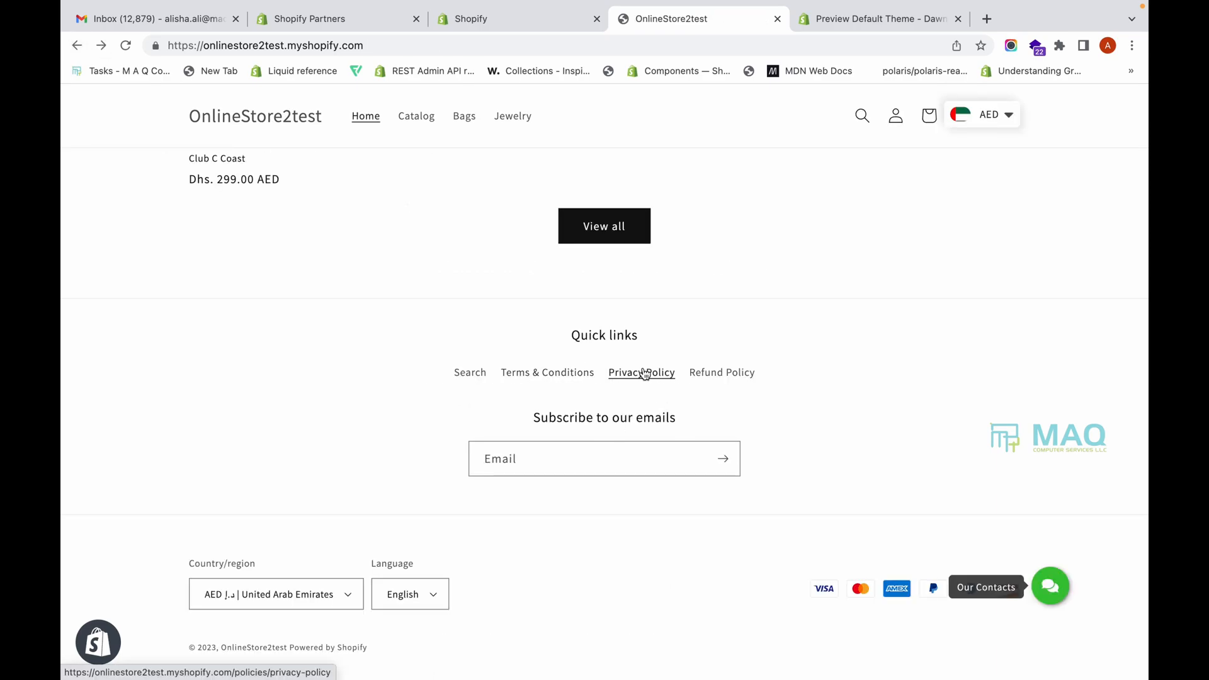
# Switch back to the Shopify admin and open the Policies section of the store settings.
pyautogui.click(493, 17)
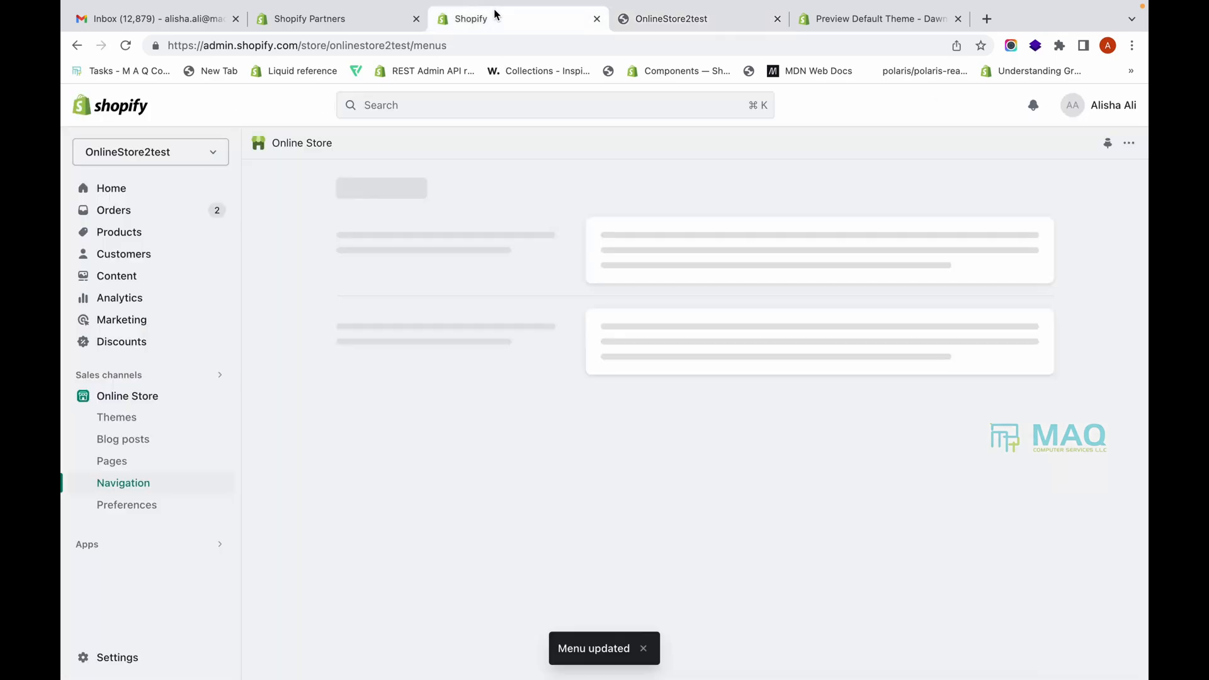
pyautogui.click(120, 657)
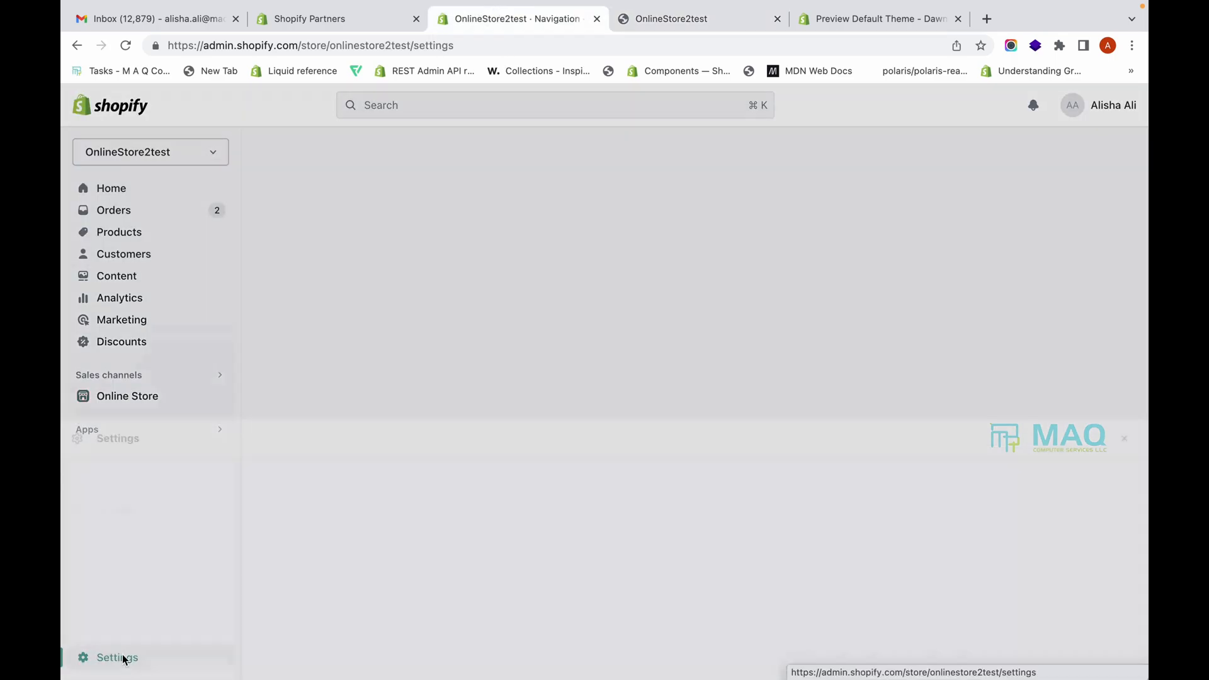
pyautogui.scroll(-5, 157, 613)
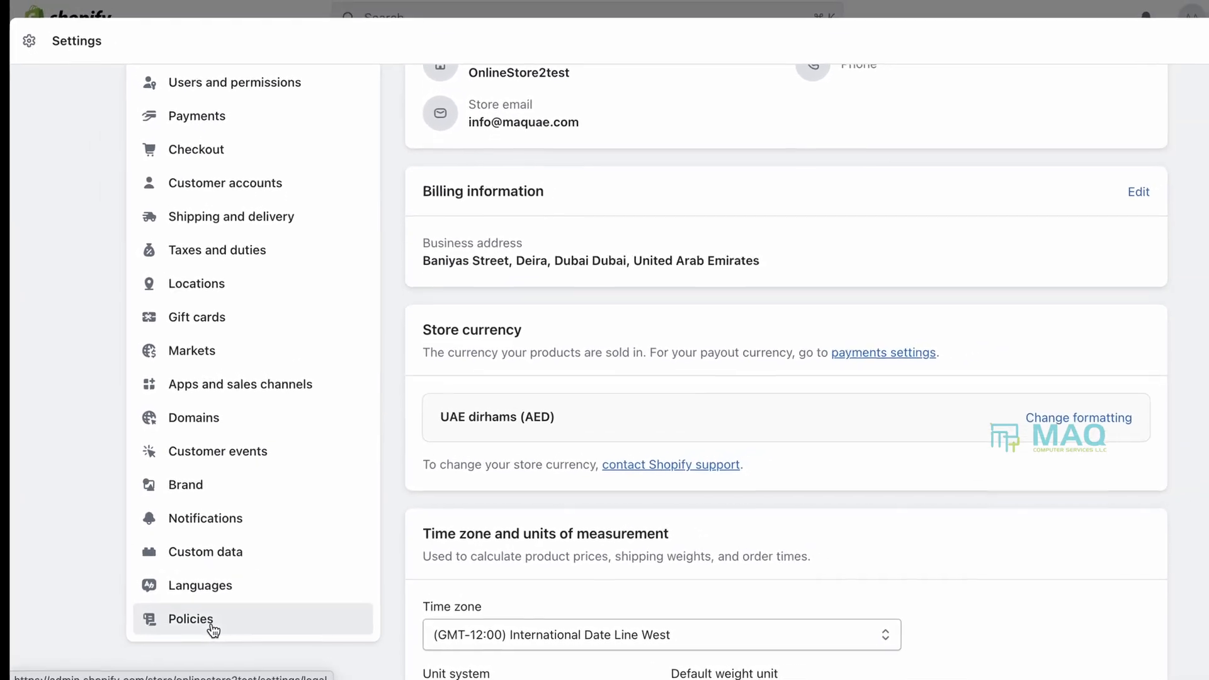
pyautogui.click(211, 623)
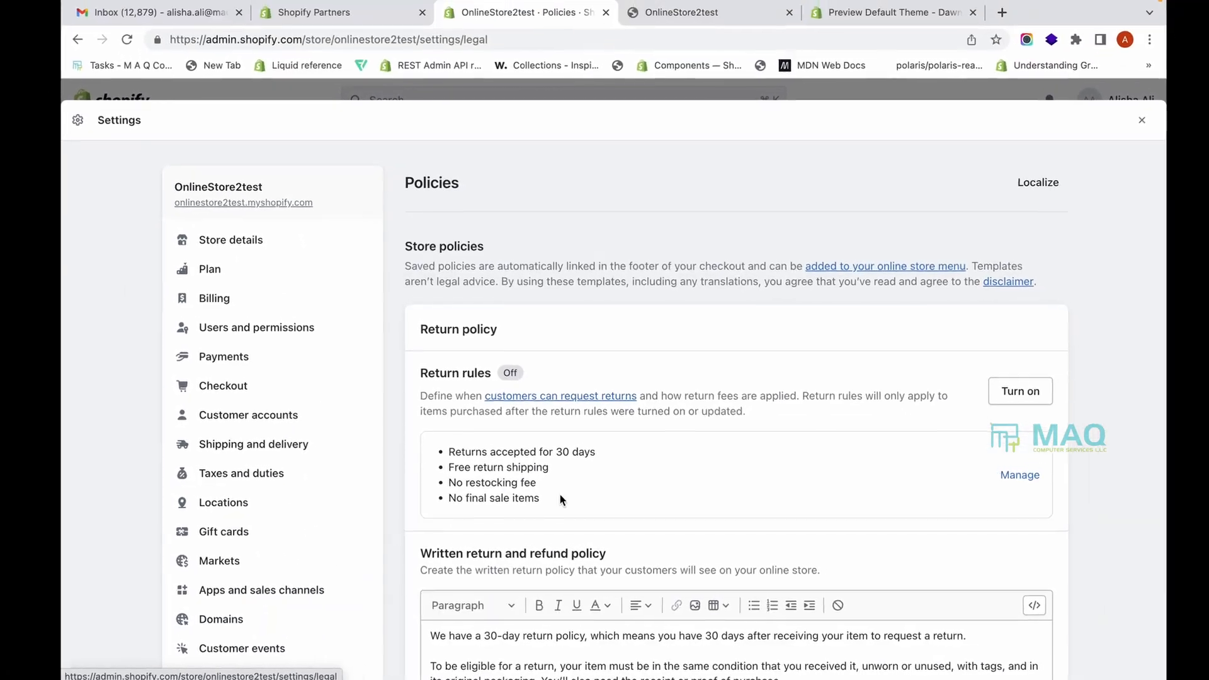
# Review the written return and refund policy and the privacy policy in the store's policy settings.
pyautogui.scroll(-7, 576, 502)
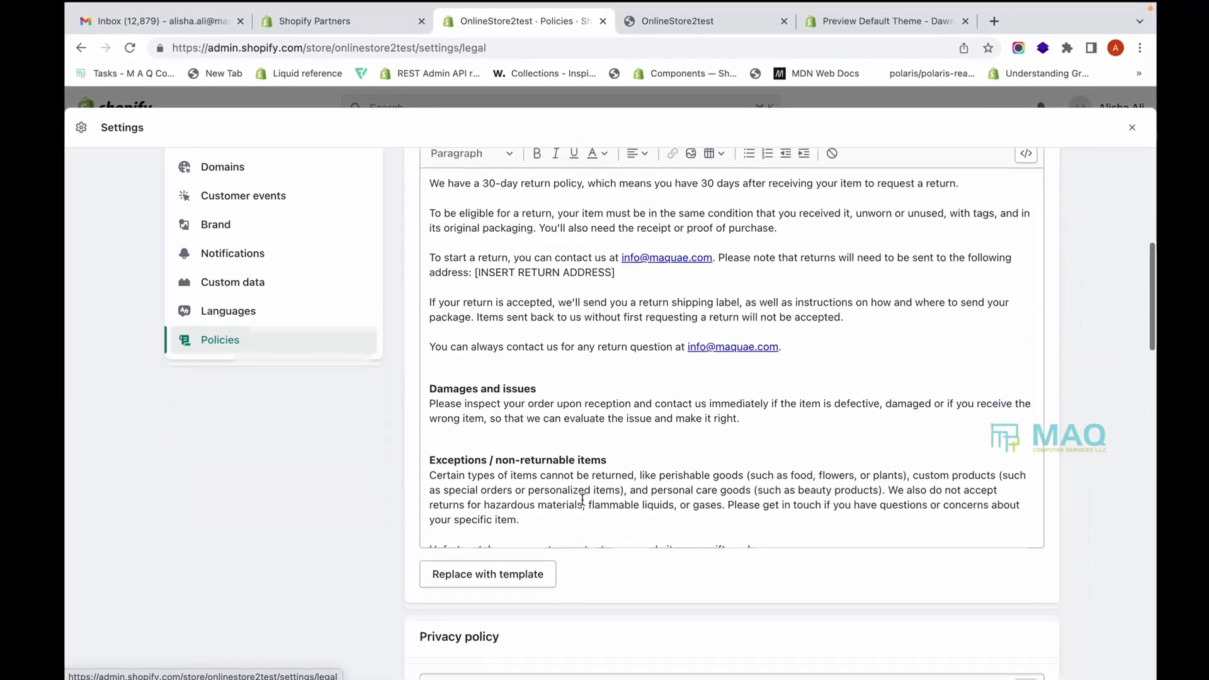
pyautogui.scroll(3, 559, 376)
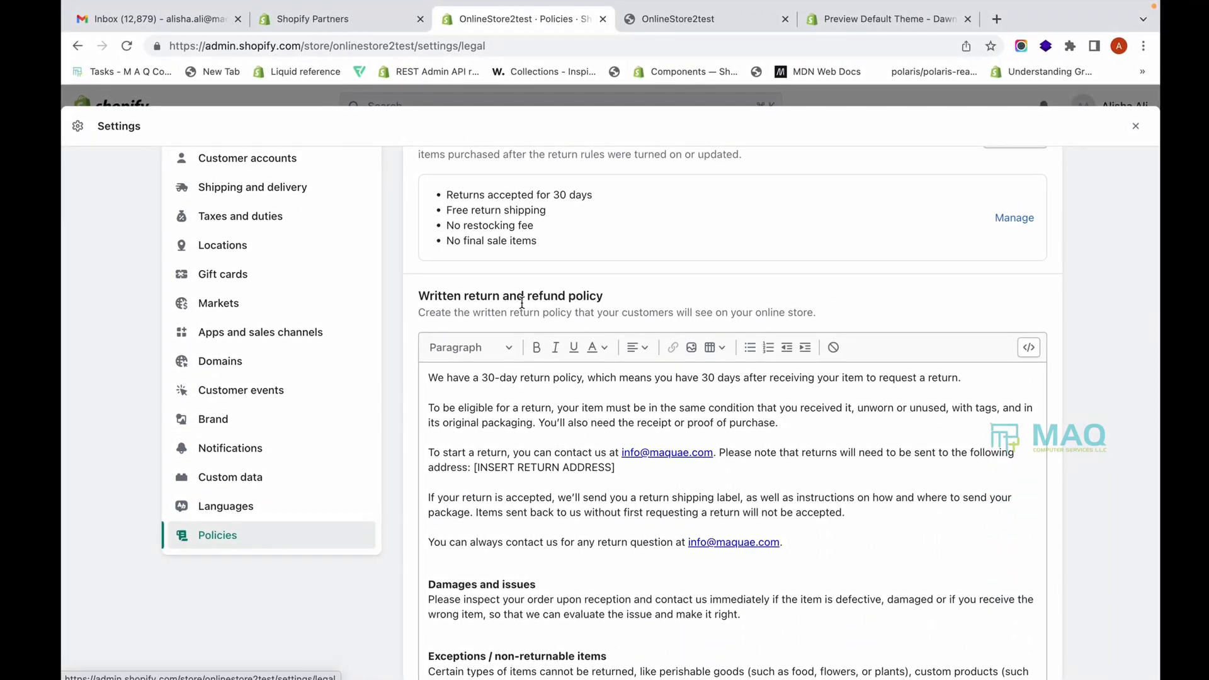
pyautogui.scroll(-5, 519, 309)
pyautogui.scroll(-4, 519, 309)
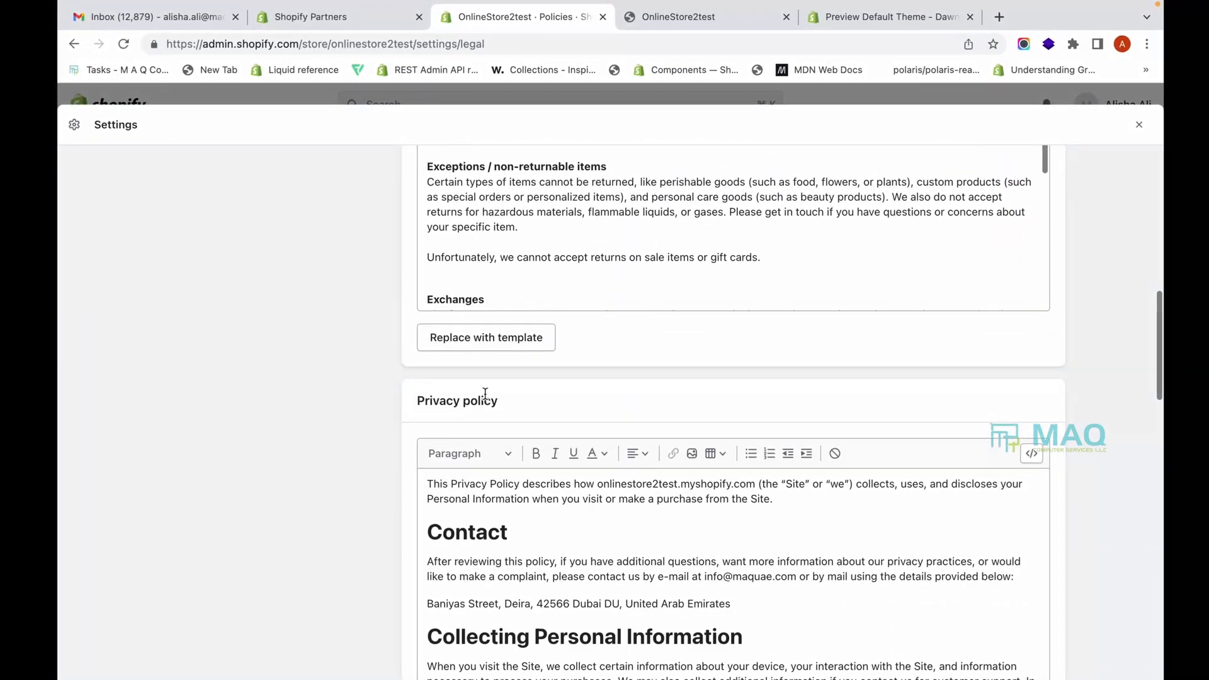
pyautogui.scroll(-9, 485, 395)
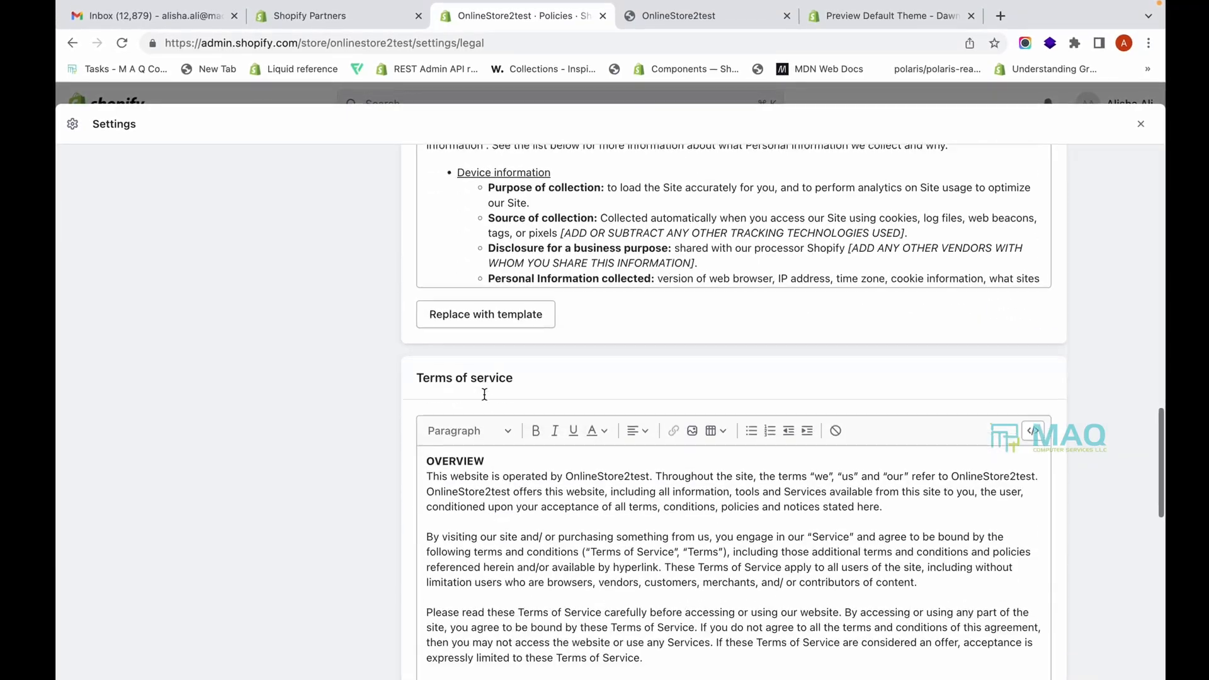
# Examine the Terms of service text in its policy editor and go back up through the store policies.
pyautogui.scroll(-2, 484, 394)
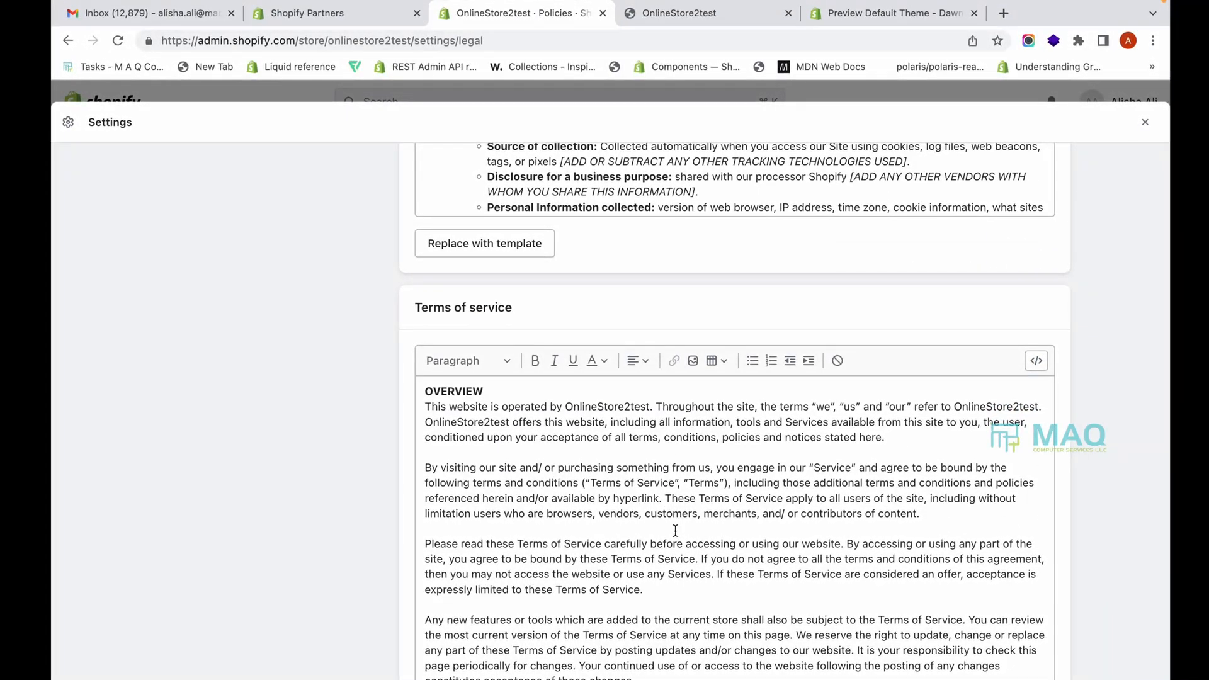
pyautogui.scroll(3, 675, 530)
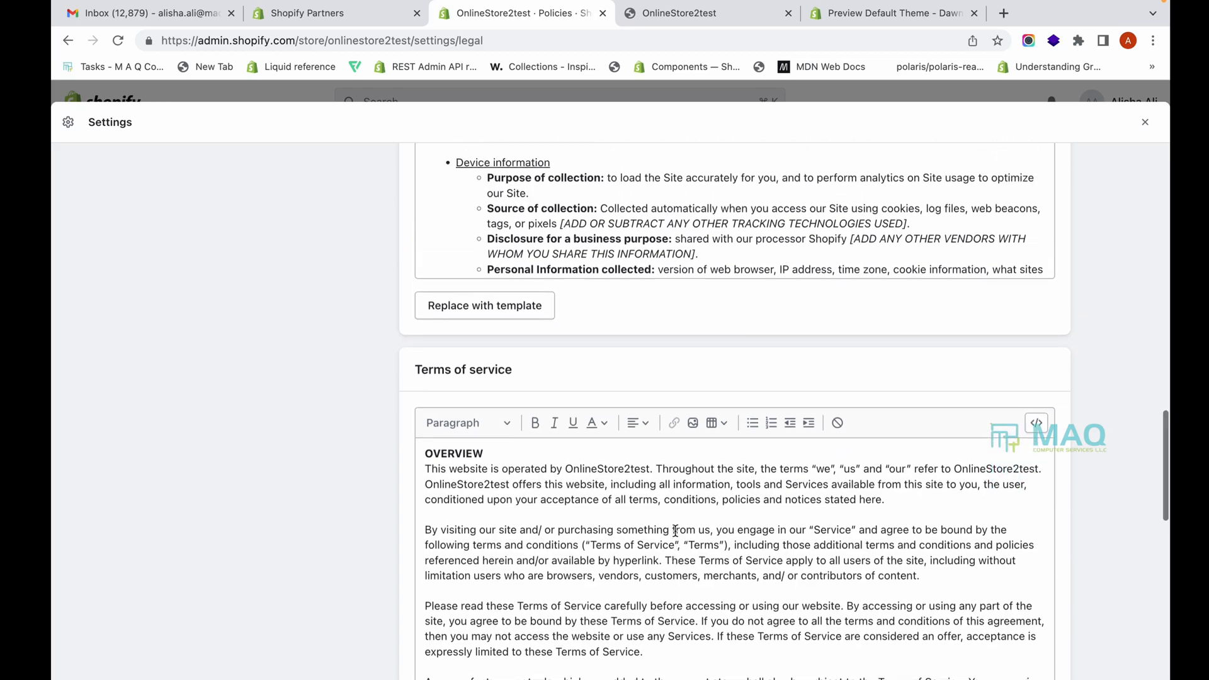
pyautogui.scroll(-3, 675, 531)
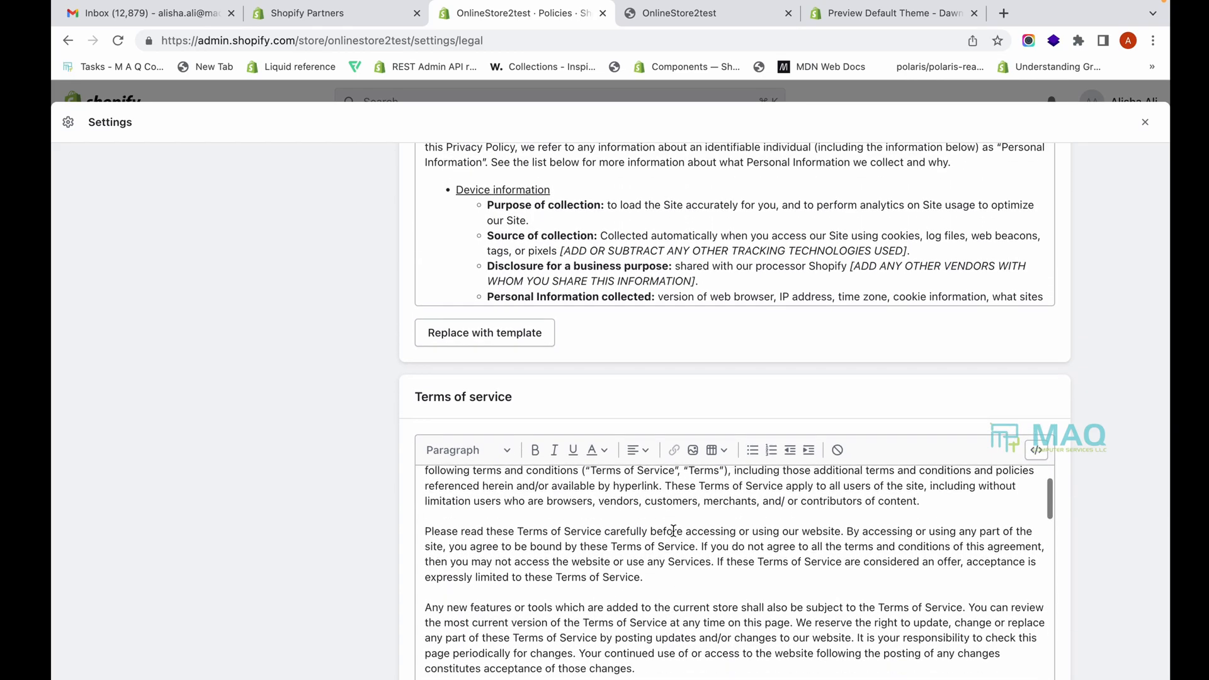
pyautogui.scroll(-5, 715, 406)
pyautogui.scroll(10, 714, 406)
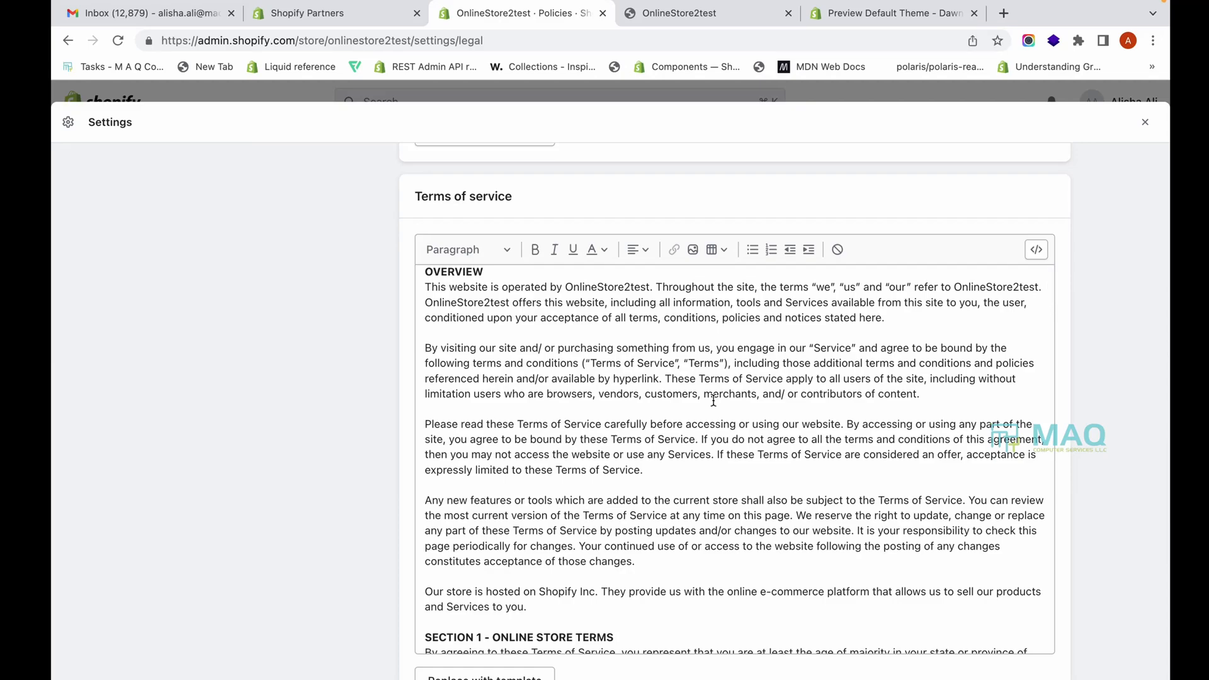
pyautogui.click(750, 328)
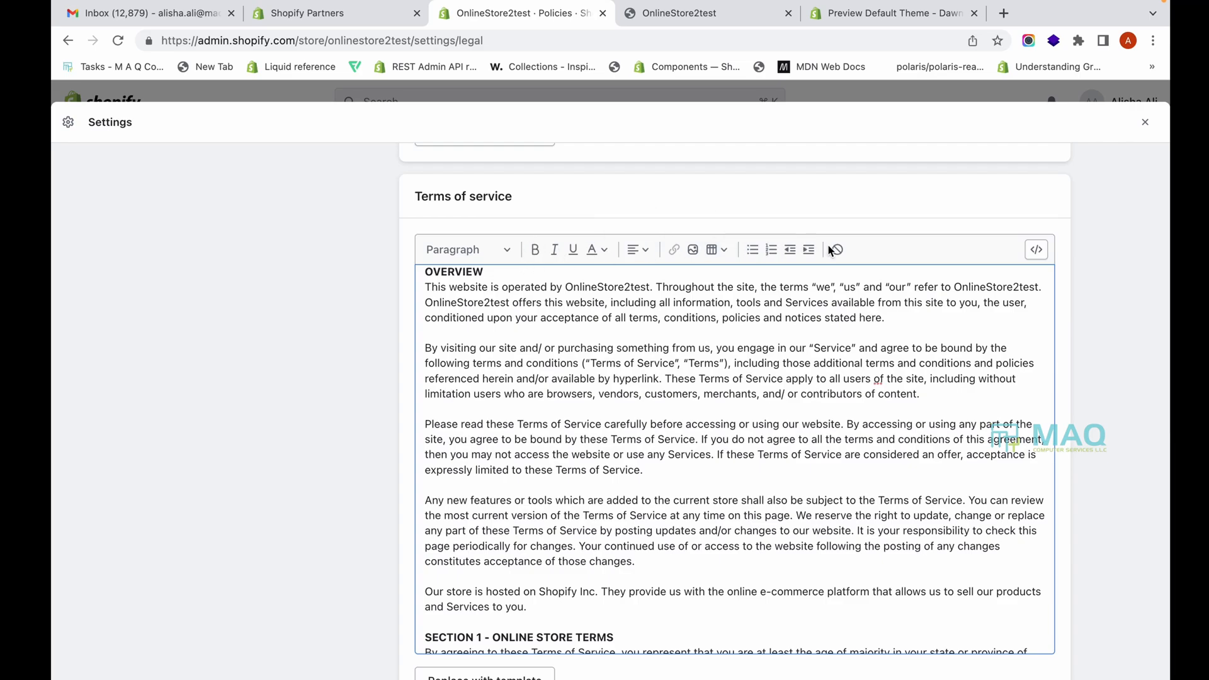
pyautogui.scroll(15, 862, 437)
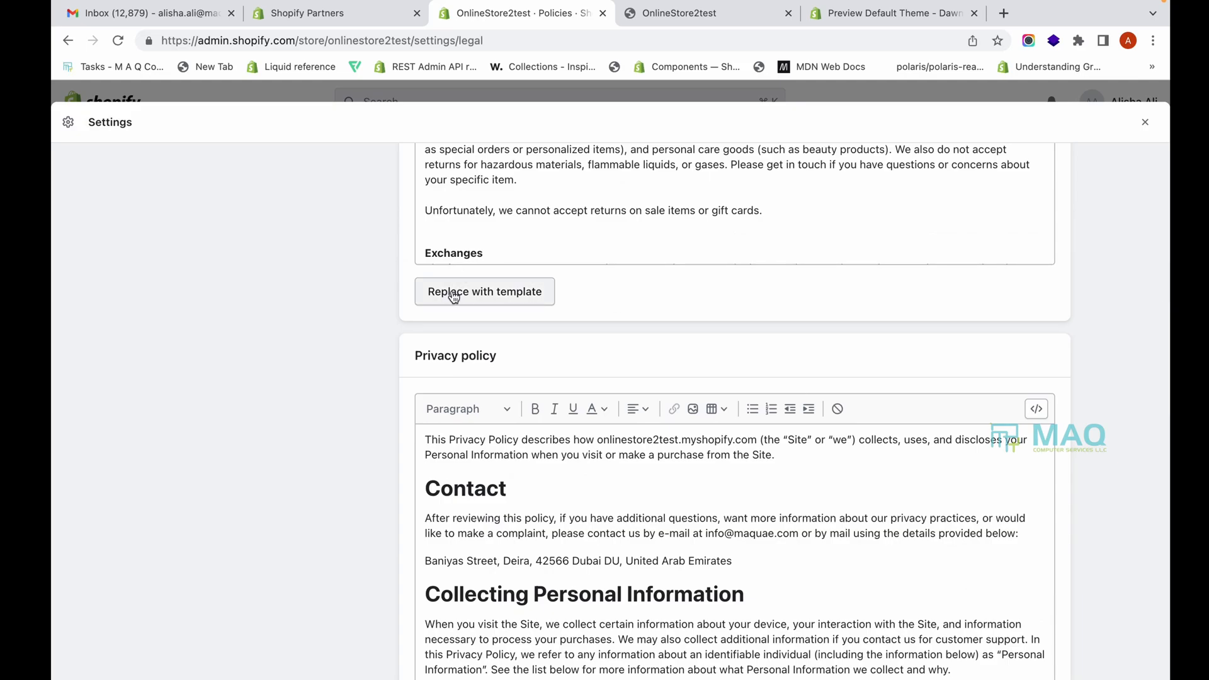
pyautogui.scroll(10, 453, 286)
pyautogui.scroll(3, 452, 291)
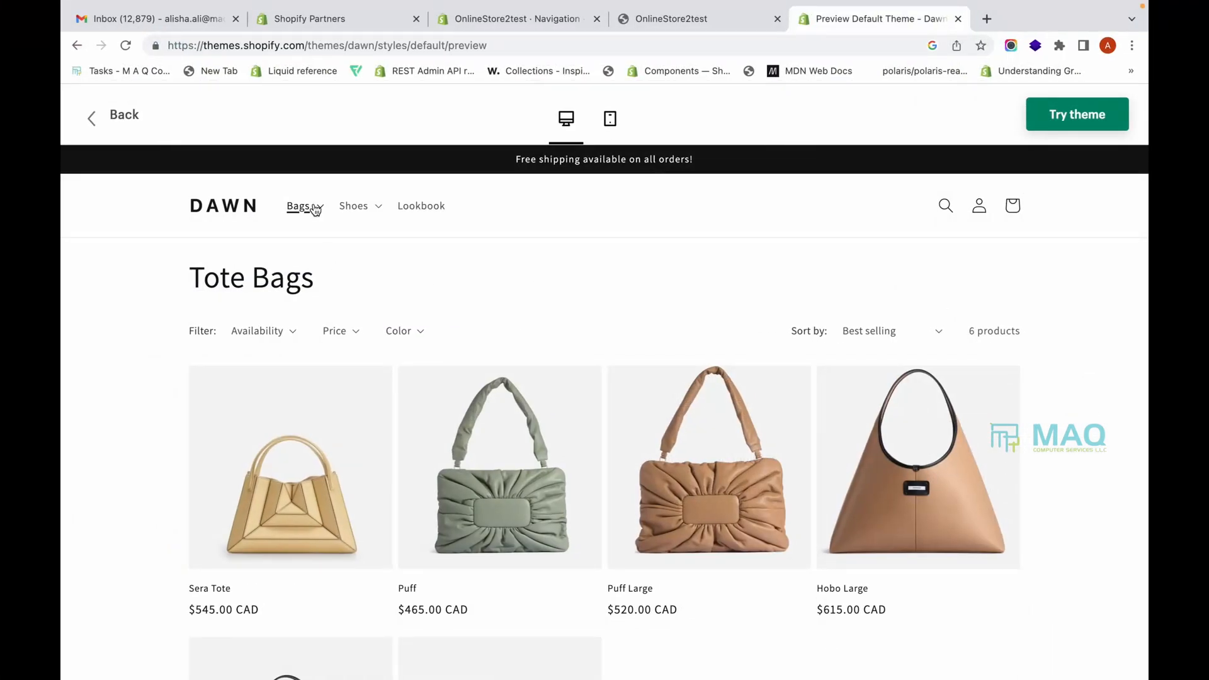
# Inspect the Bags and Shoes drop-down menus in the Dawn theme preview and compare them with the OnlineStore2test storefront header.
pyautogui.click(315, 210)
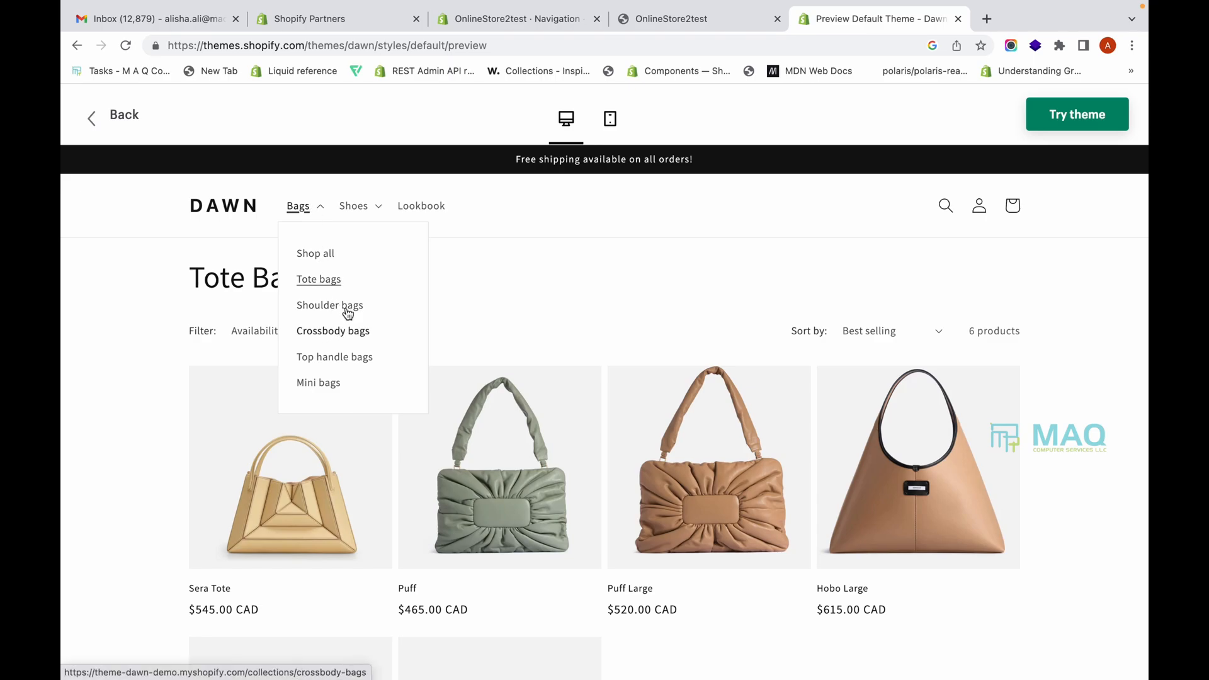
pyautogui.click(371, 216)
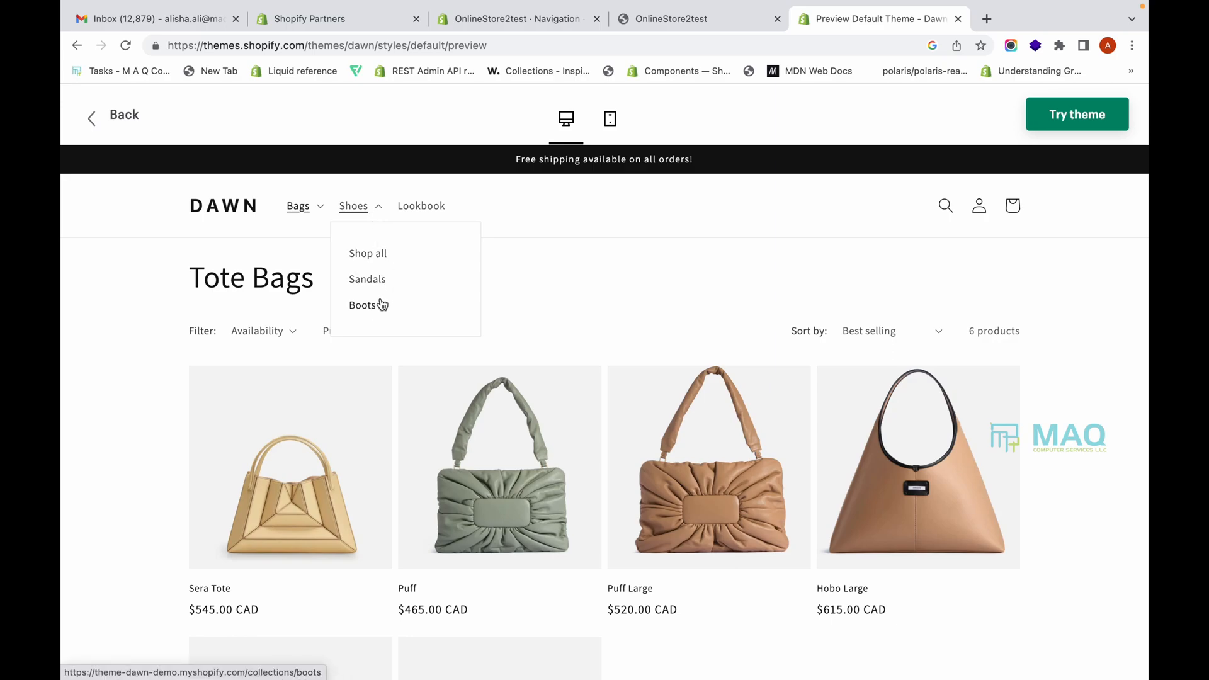
pyautogui.click(734, 22)
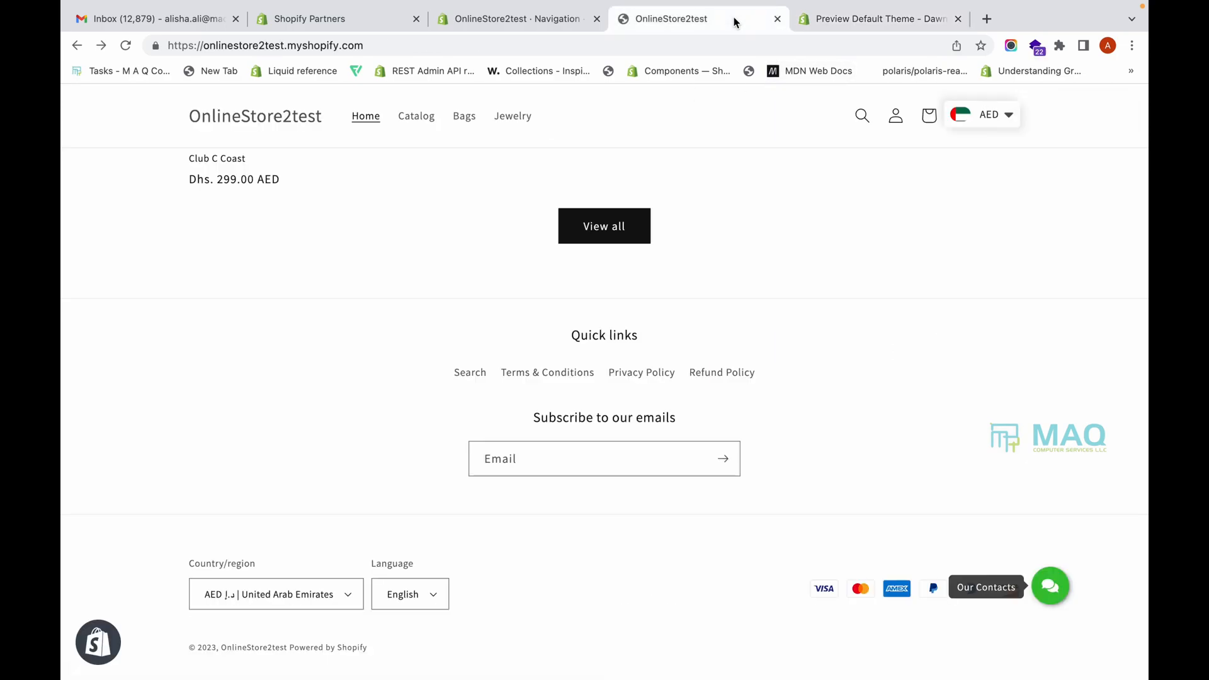
# Switch back to the Shopify admin and add a Sling Bags item linked to the Sling Bags collection in the Main menu, saving the menu.
pyautogui.click(543, 13)
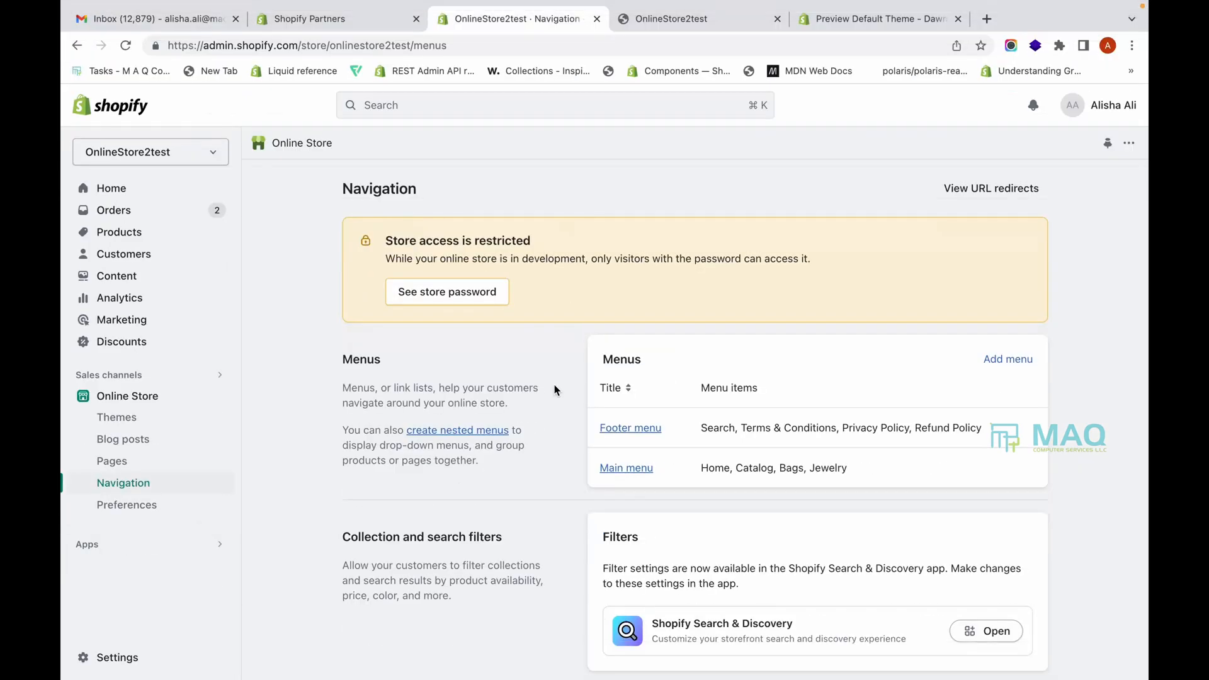
pyautogui.click(610, 468)
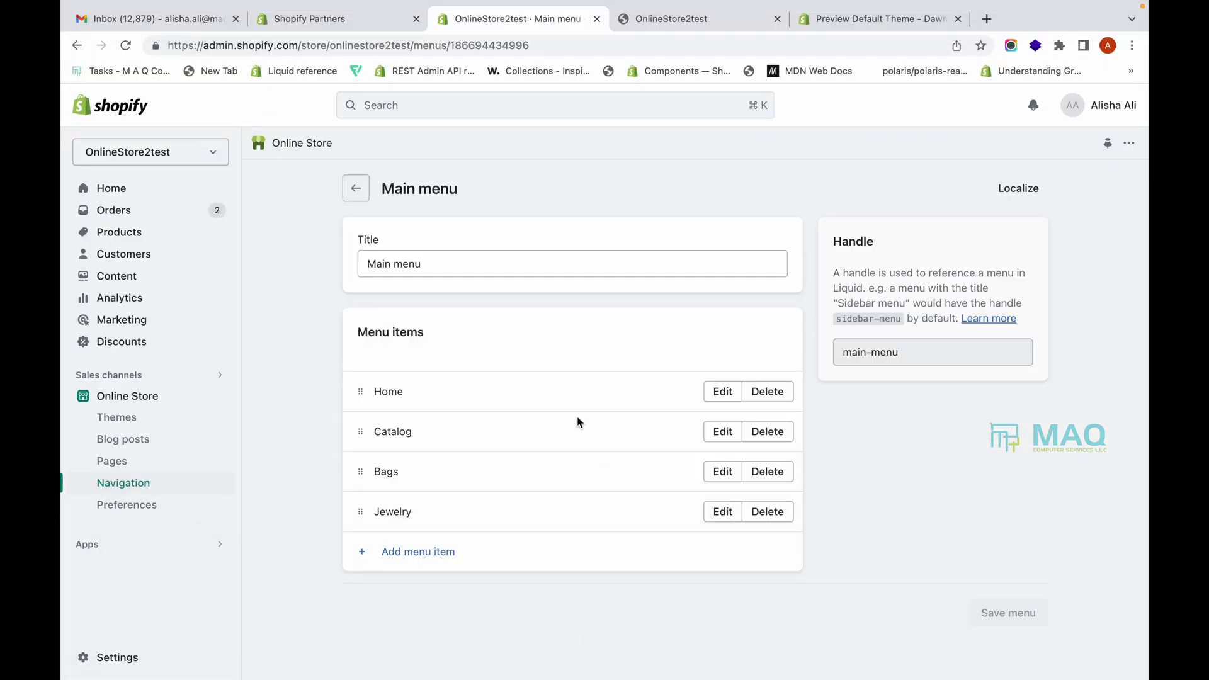
pyautogui.click(390, 554)
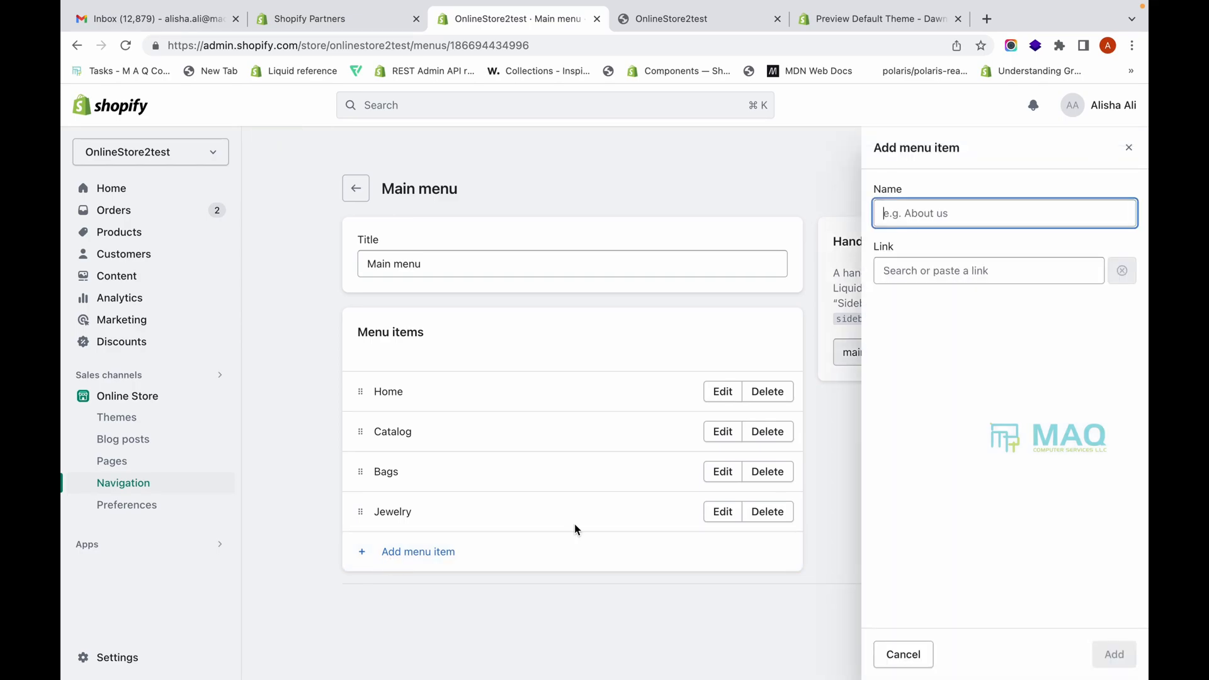
pyautogui.write('Sling Bags')
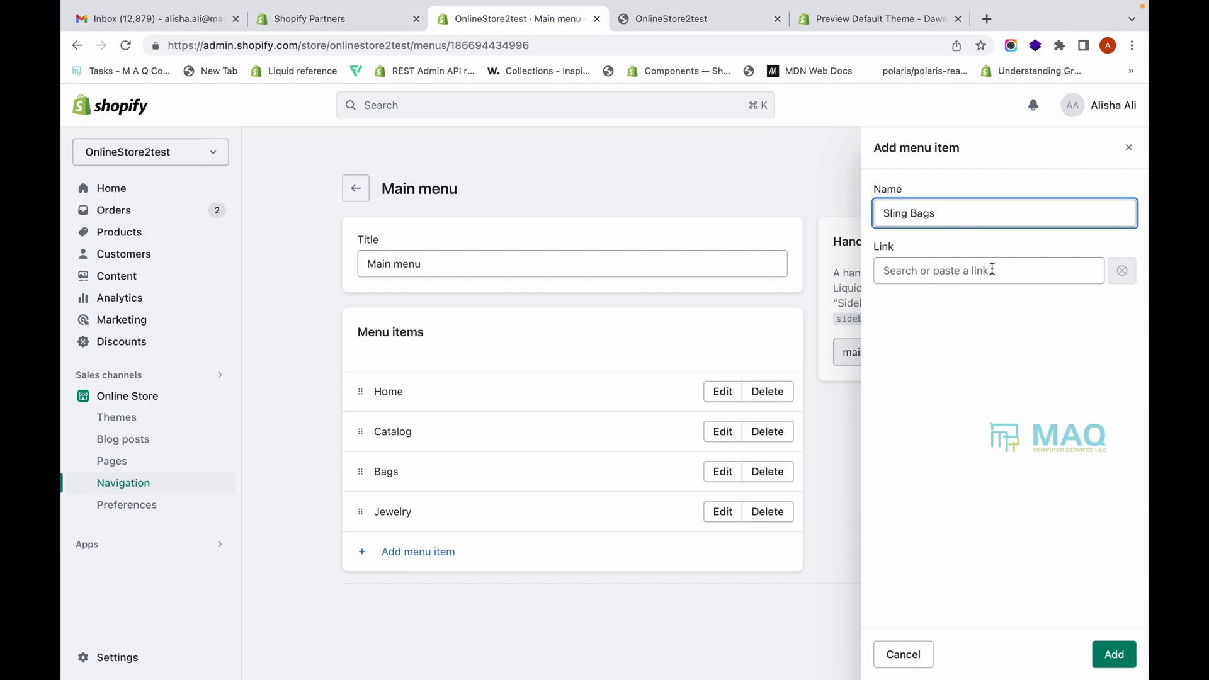
pyautogui.click(991, 268)
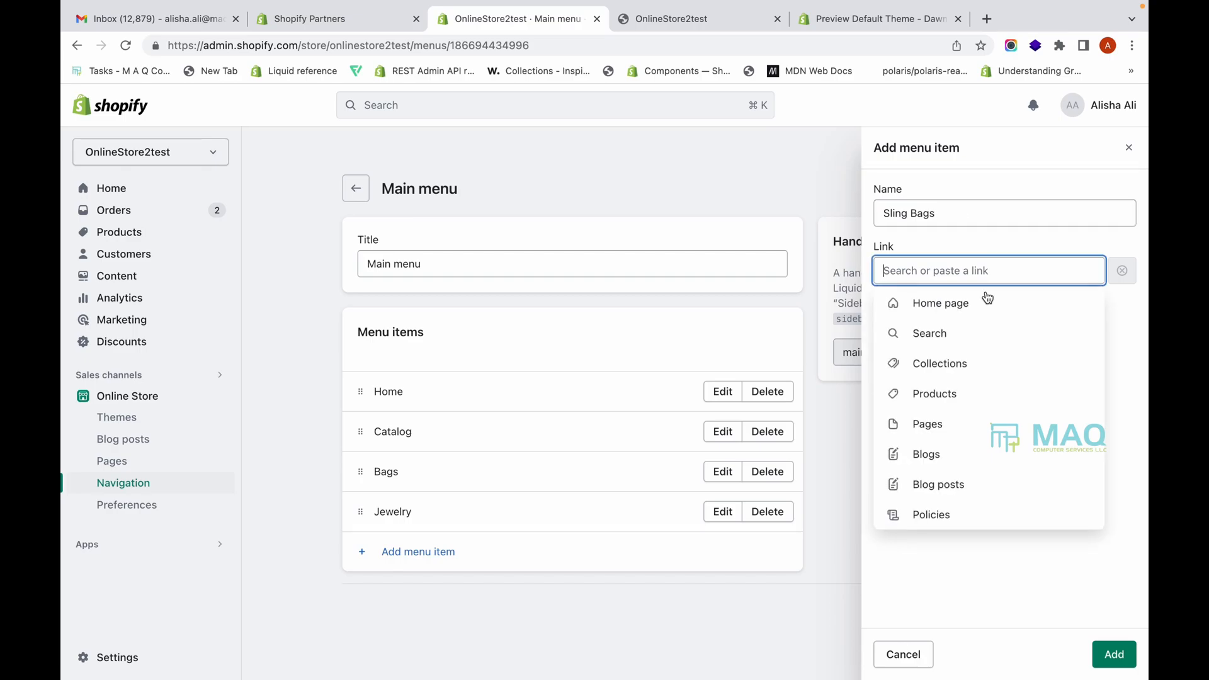
pyautogui.click(967, 372)
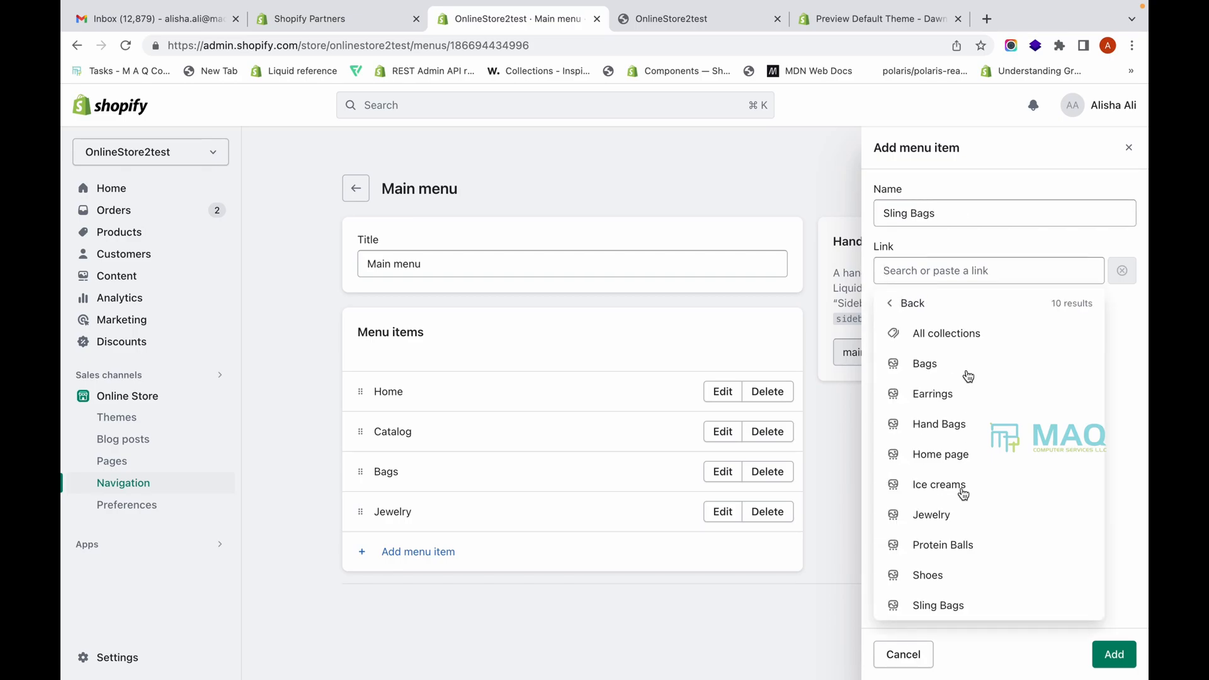
pyautogui.click(961, 604)
pyautogui.click(1095, 658)
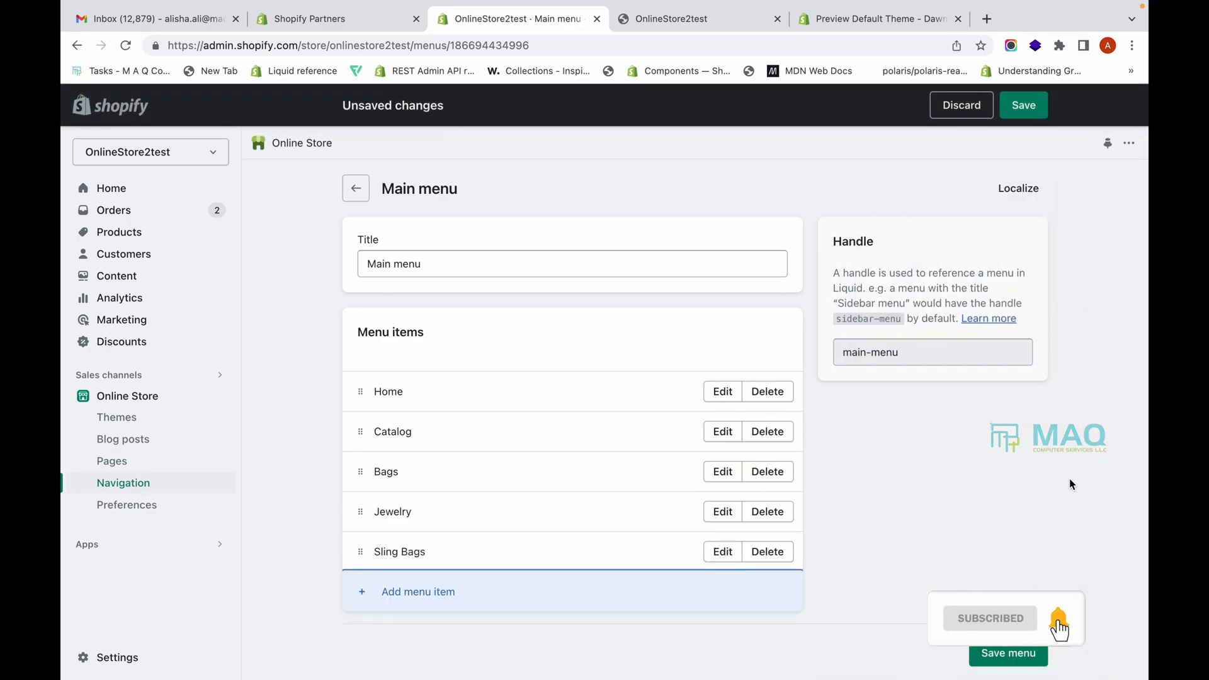
pyautogui.click(1012, 655)
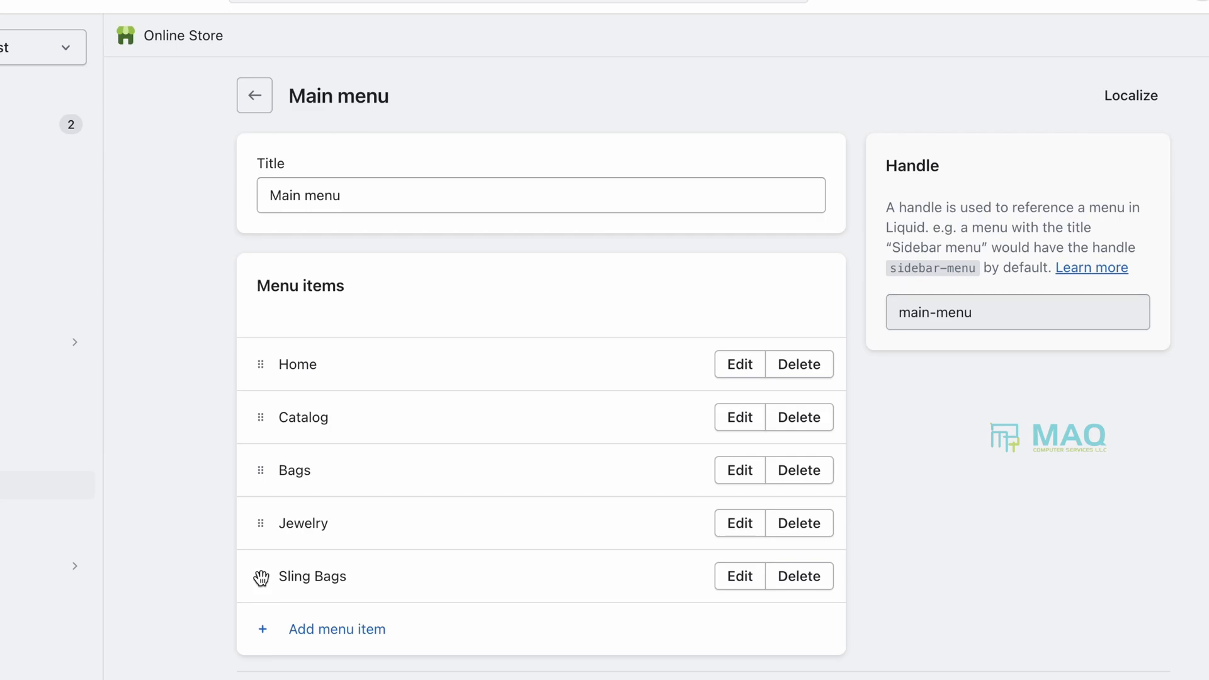
# Nest Sling Bags under Bags, add a Hand Bags sub-item linked to the Hand Bags collection, and save the menu.
pyautogui.moveTo(261, 577); pyautogui.dragTo(307, 525)
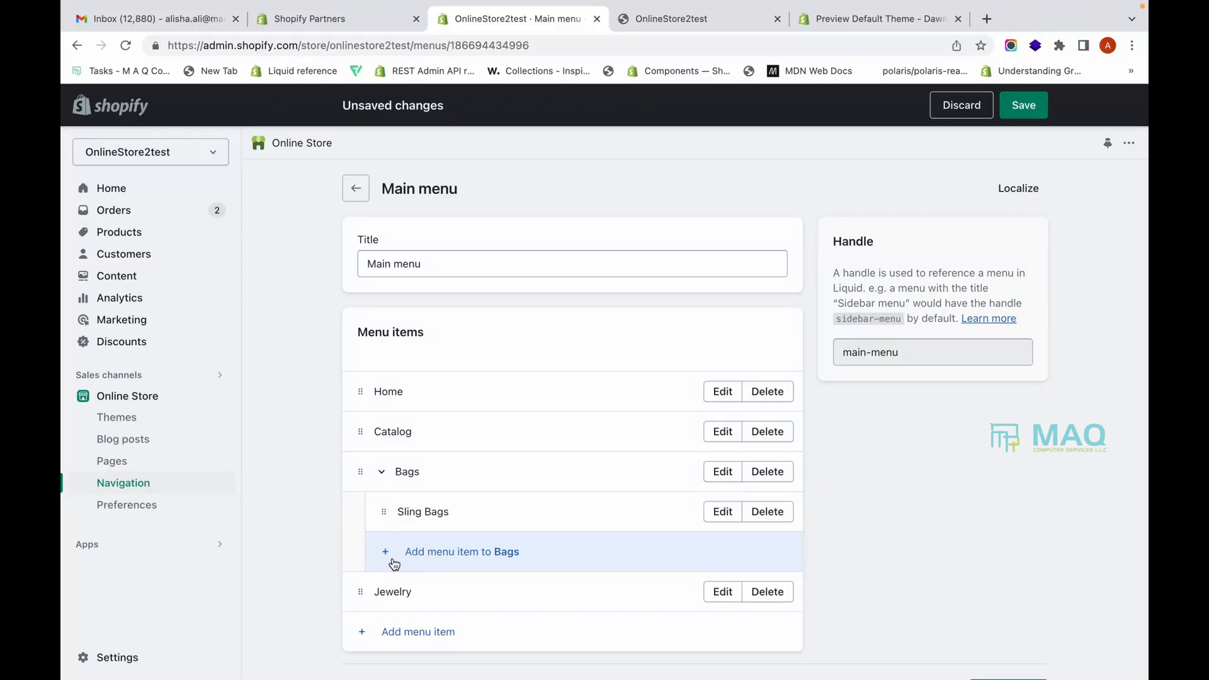
pyautogui.click(306, 591)
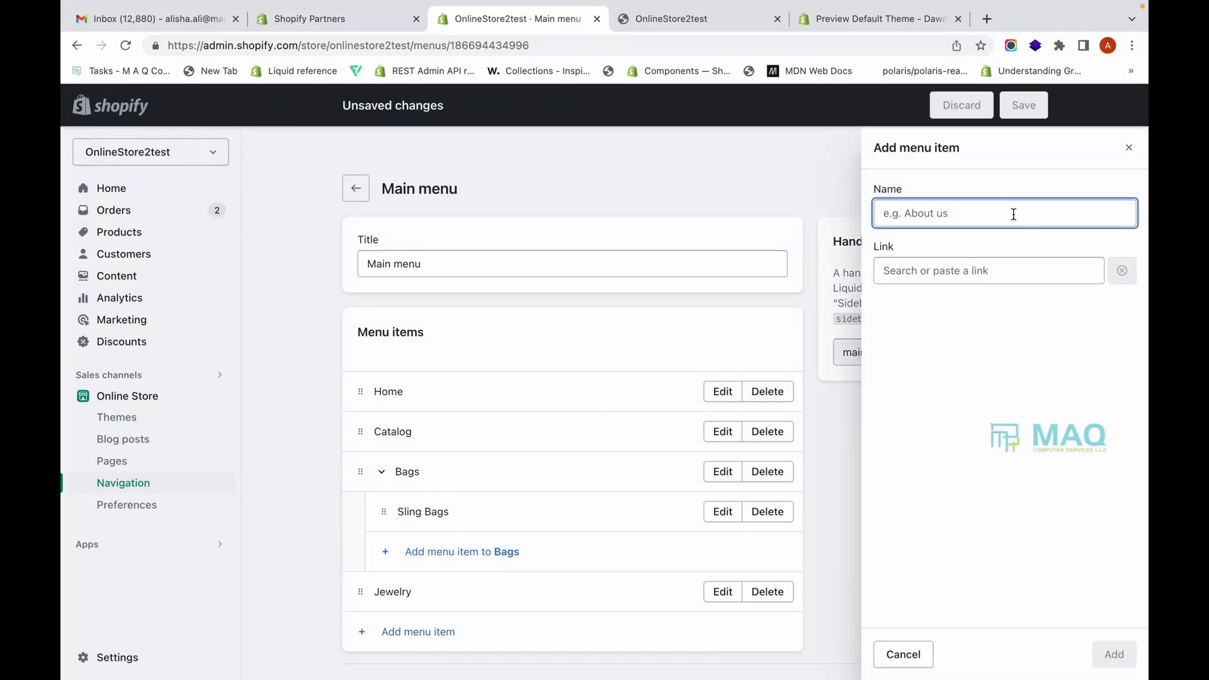
pyautogui.write('Hand Bags')
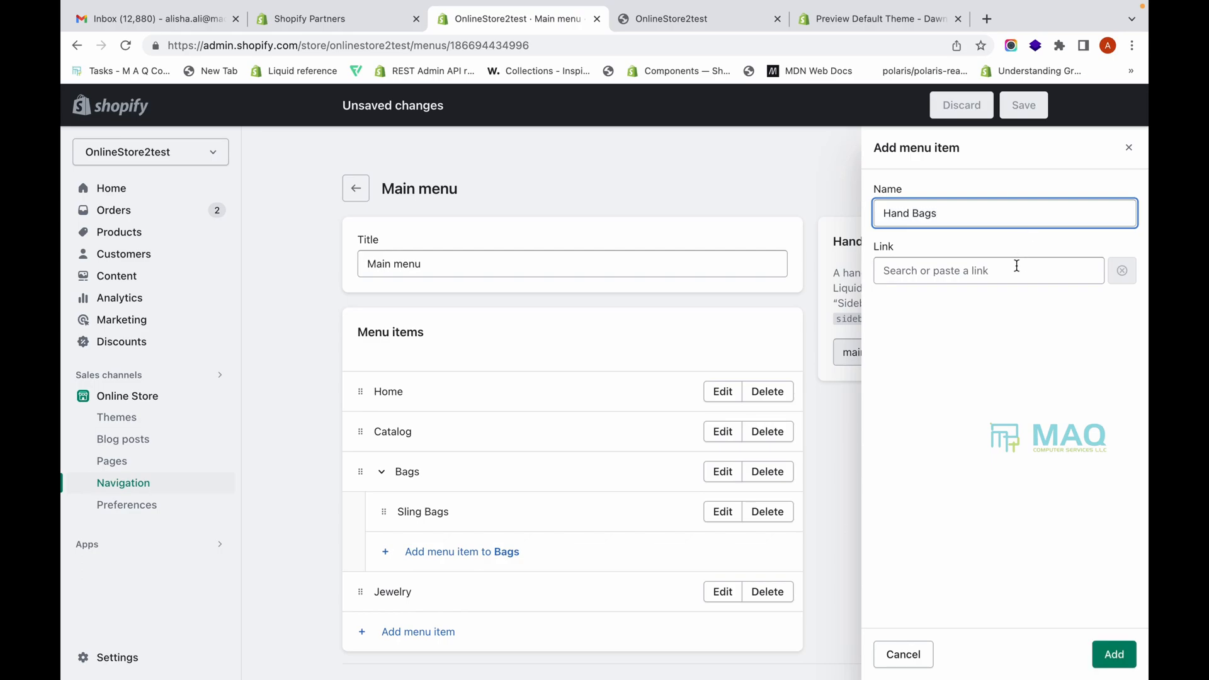
pyautogui.click(1014, 270)
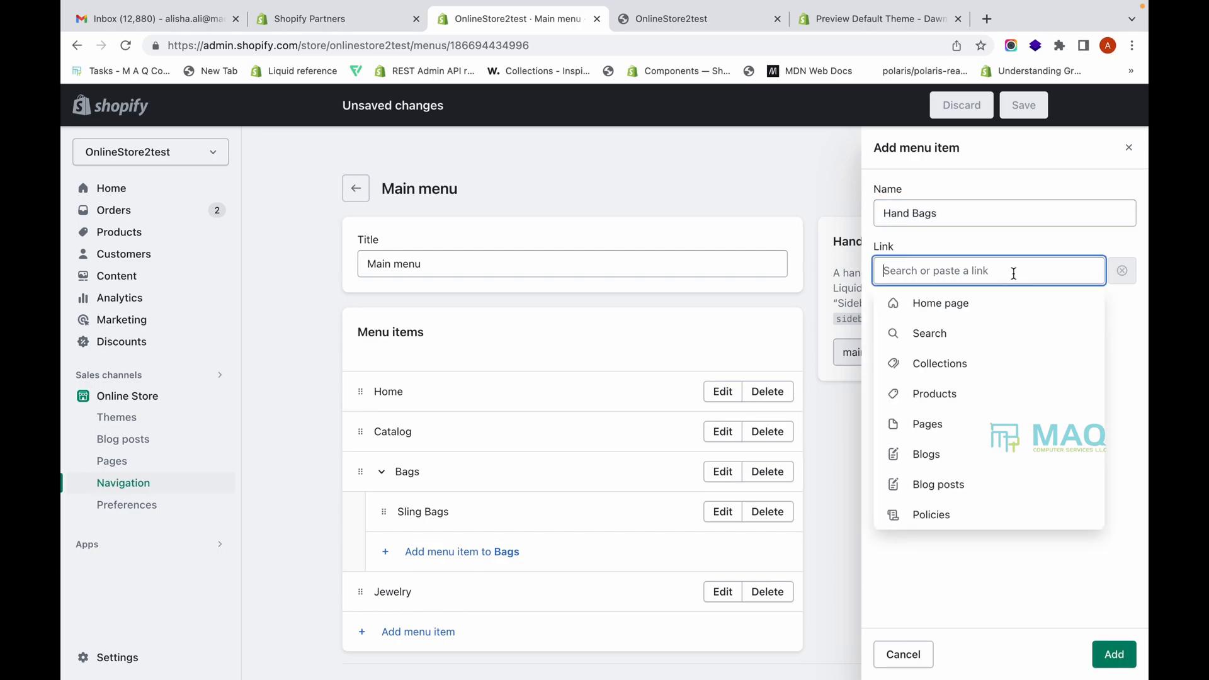
pyautogui.click(983, 374)
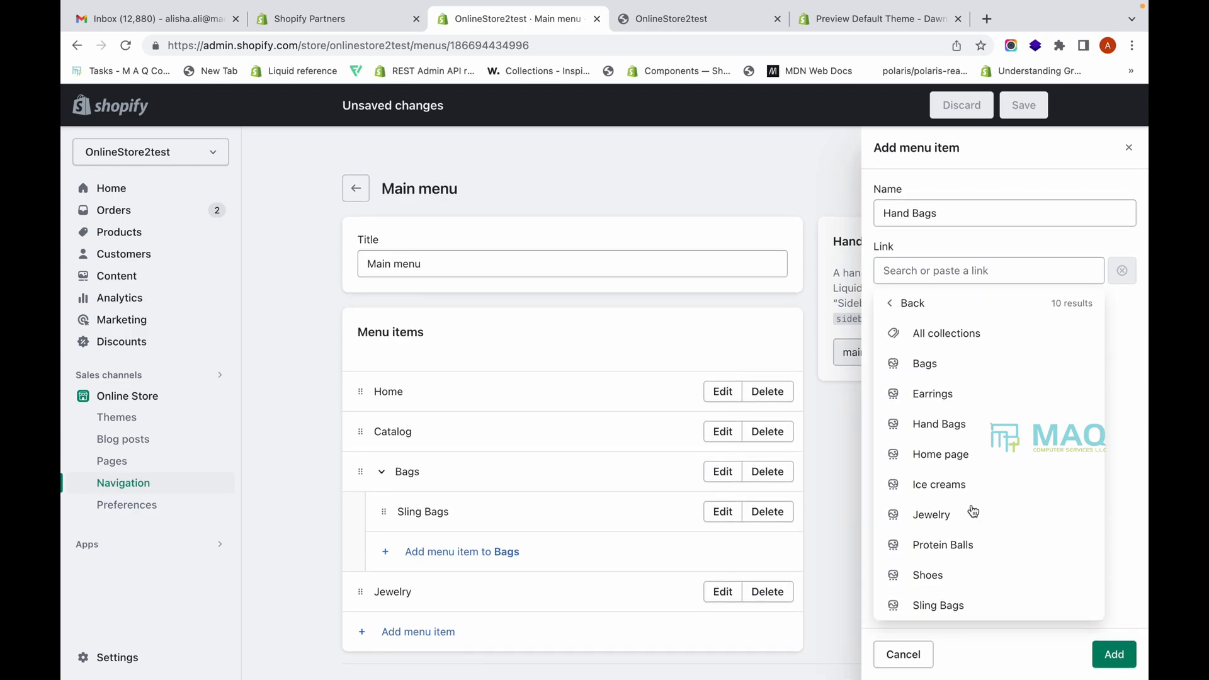
pyautogui.click(974, 425)
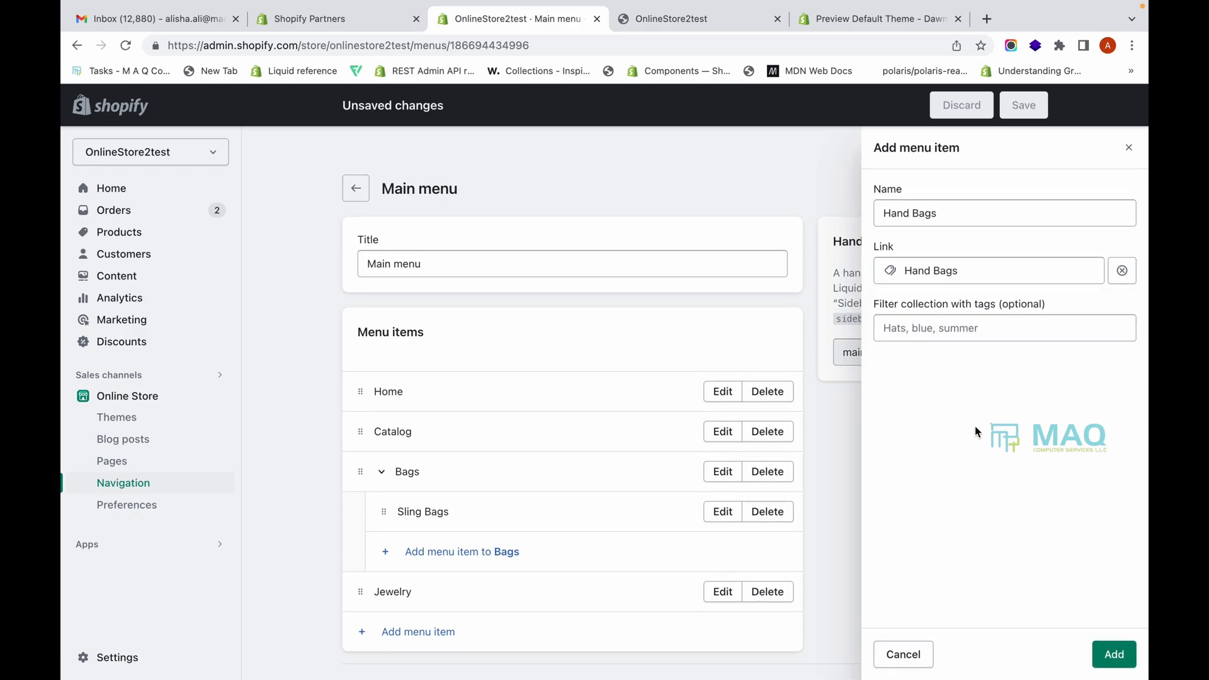
pyautogui.click(1127, 658)
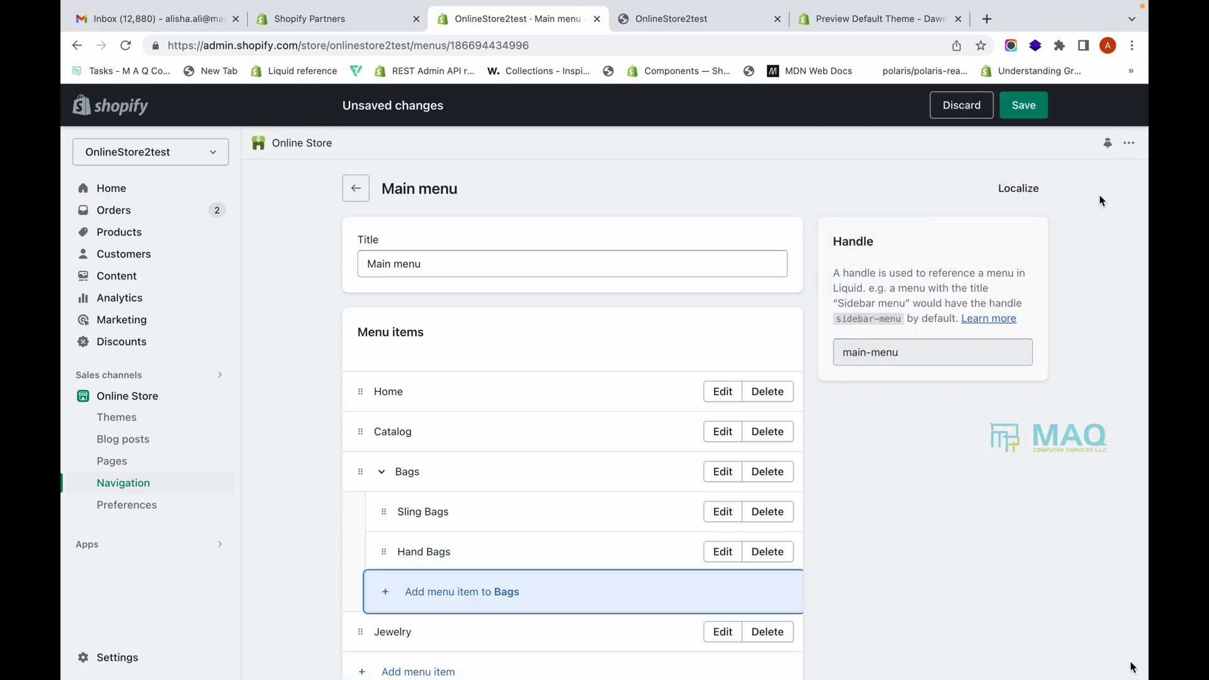
pyautogui.click(1027, 108)
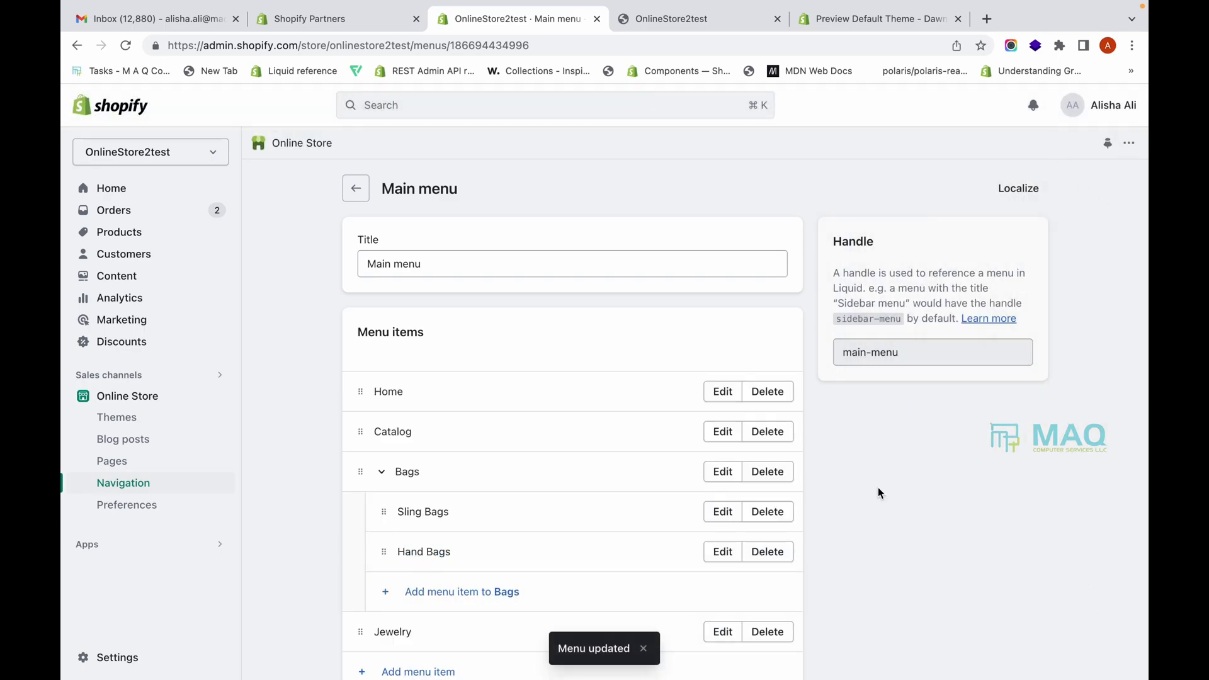
# Add an All Jewelry menu item linked to the Jewelry collection and nest it under Jewelry.
pyautogui.scroll(-3, 837, 493)
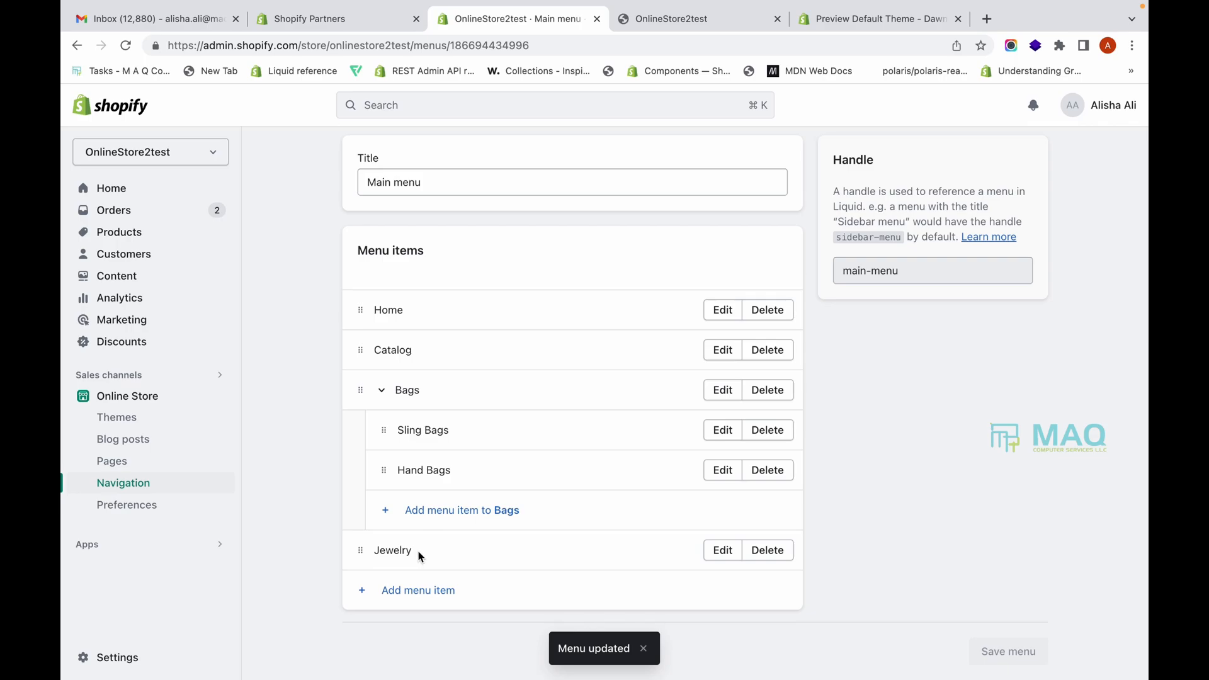
pyautogui.click(429, 594)
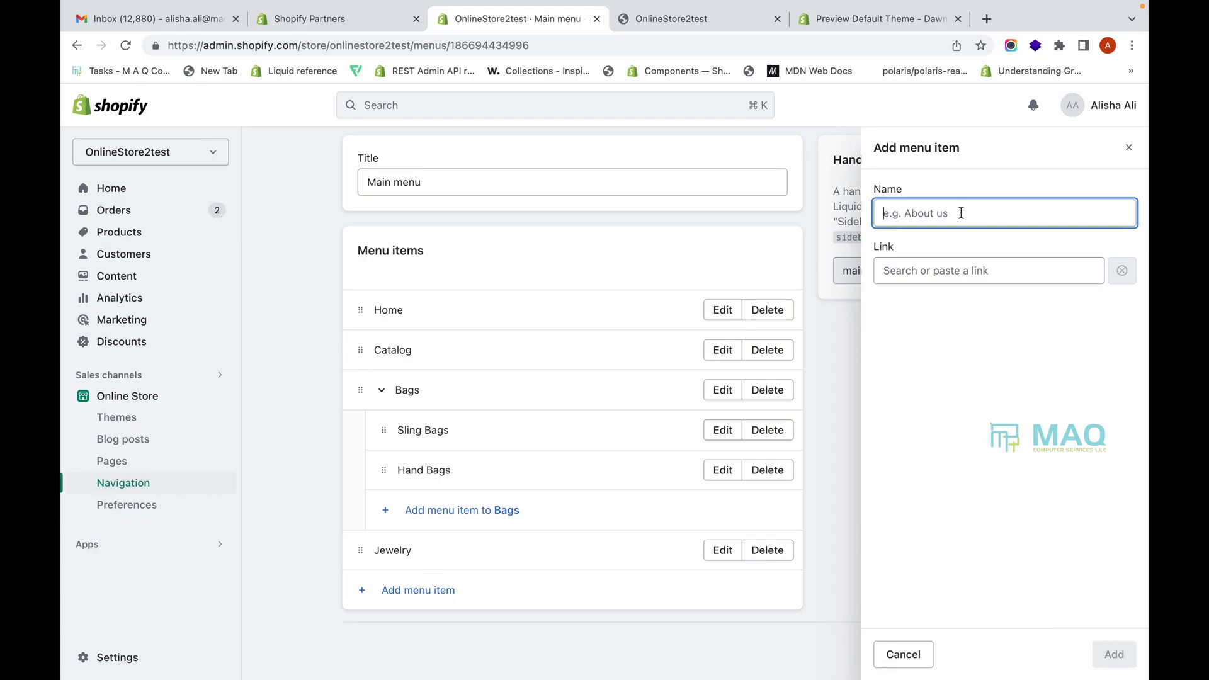
pyautogui.write('a')
pyautogui.press('BackSpace')
pyautogui.write('Al')
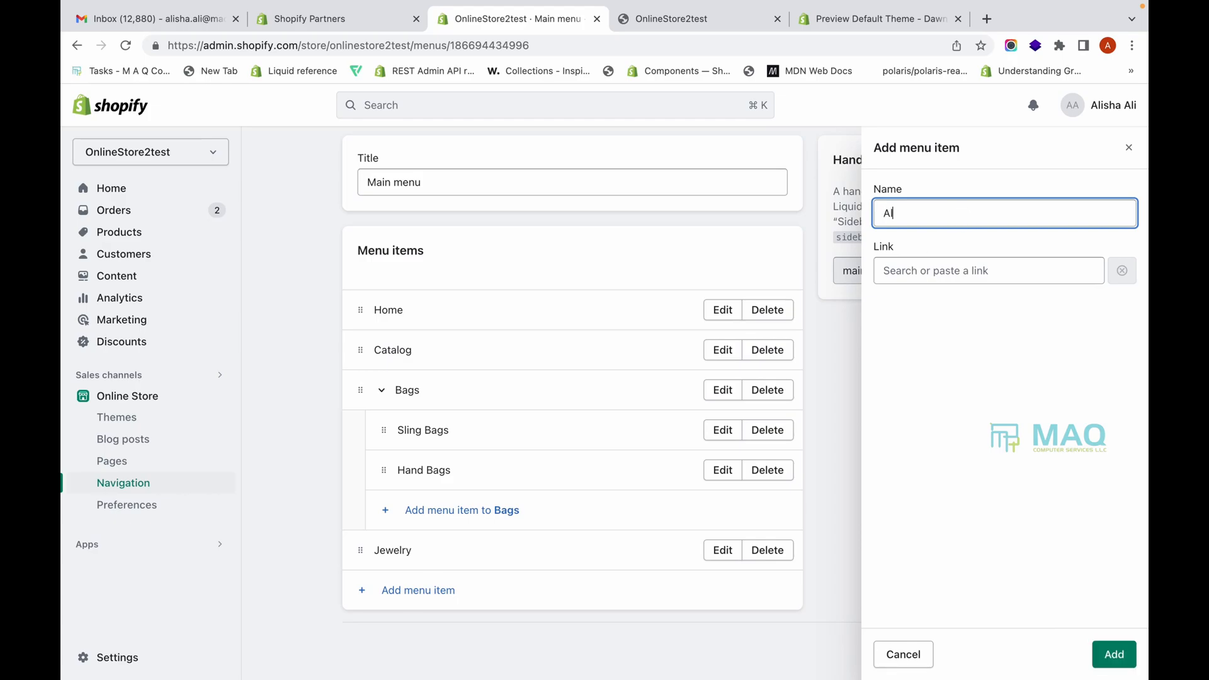
pyautogui.write('l Jewelry')
pyautogui.click(956, 269)
pyautogui.click(952, 366)
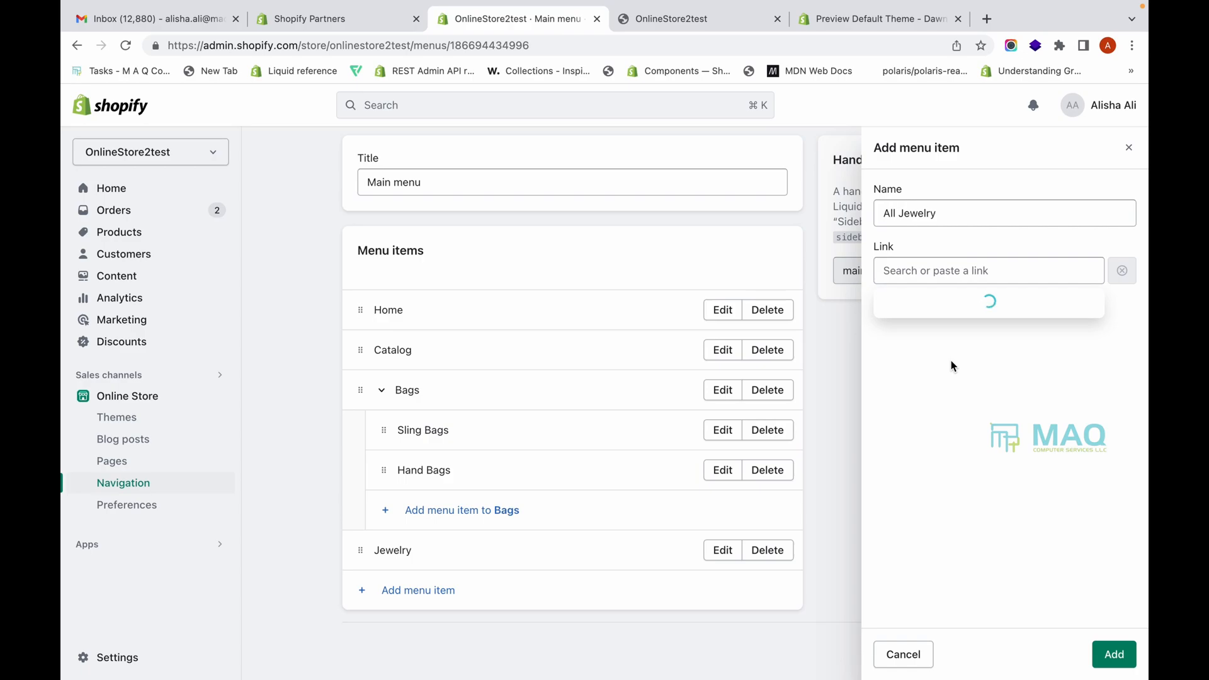
pyautogui.click(953, 510)
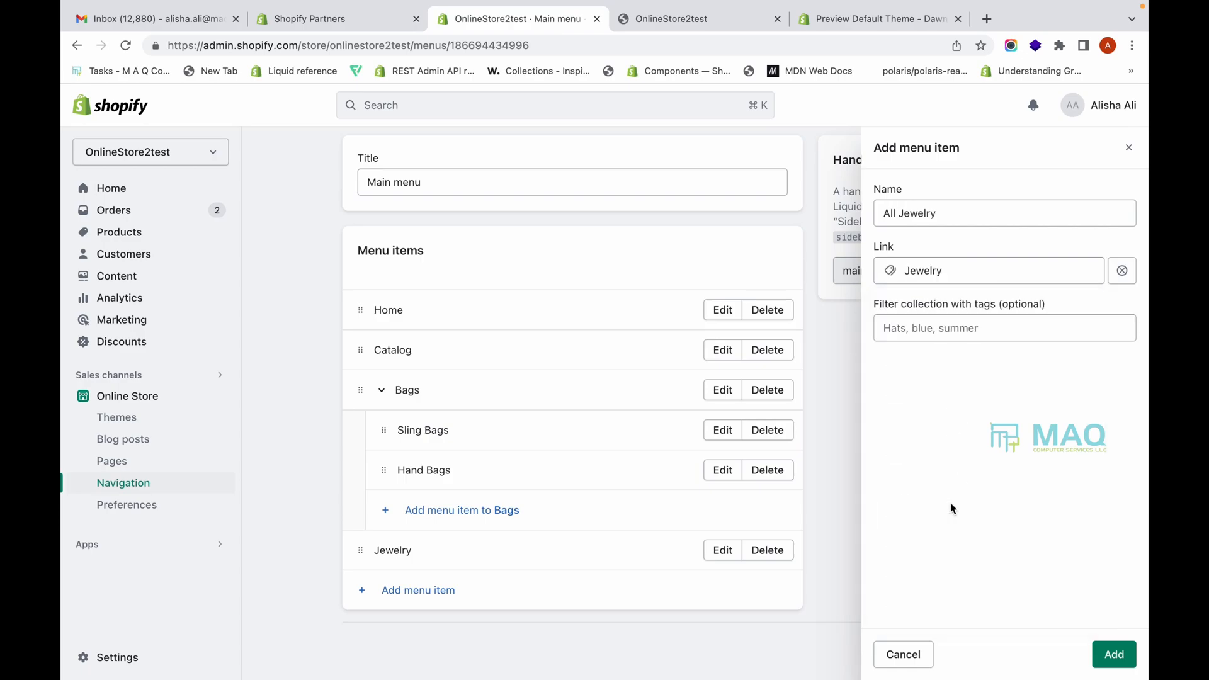
pyautogui.click(1112, 654)
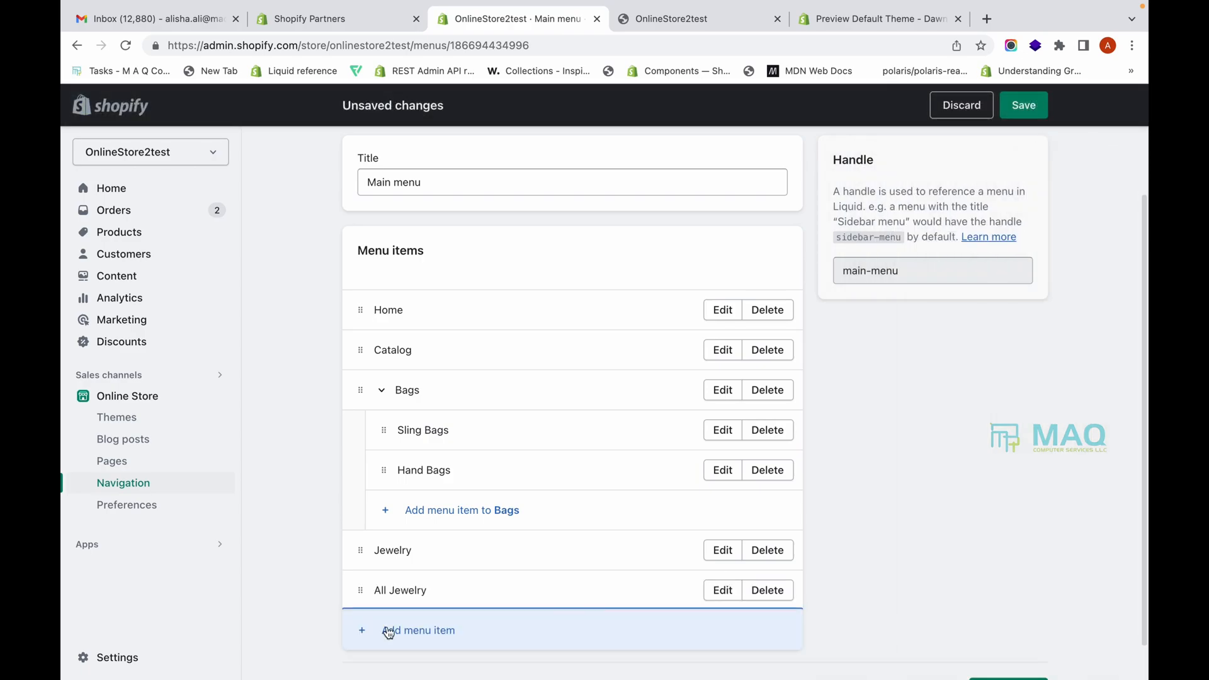
pyautogui.moveTo(363, 593); pyautogui.dragTo(412, 588)
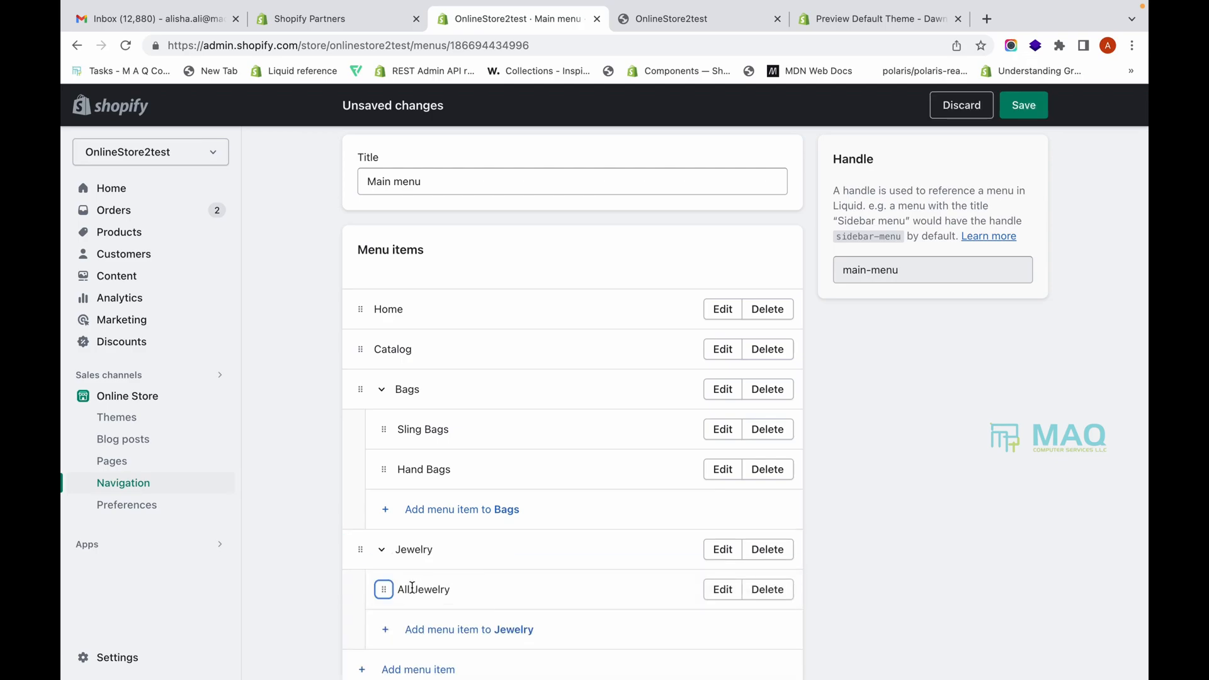
# Add an Earrings sub-item under Jewelry linked to the Earrings collection, and save the Main menu.
pyautogui.click(387, 630)
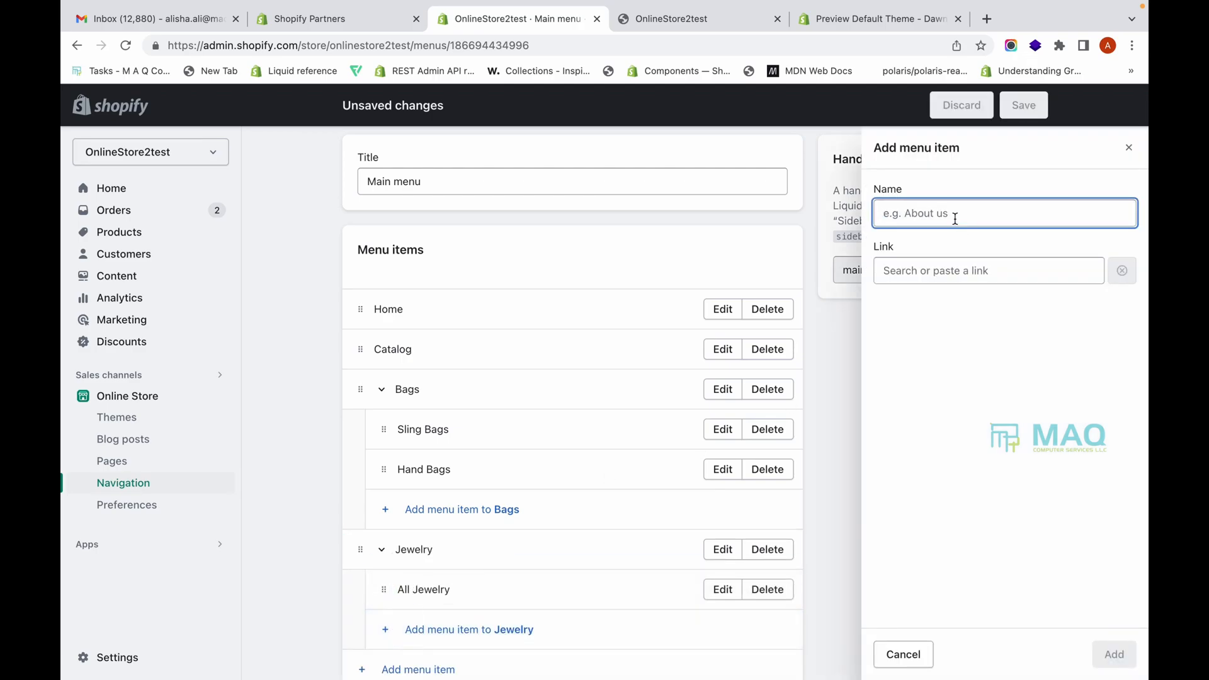
pyautogui.write('Earrings')
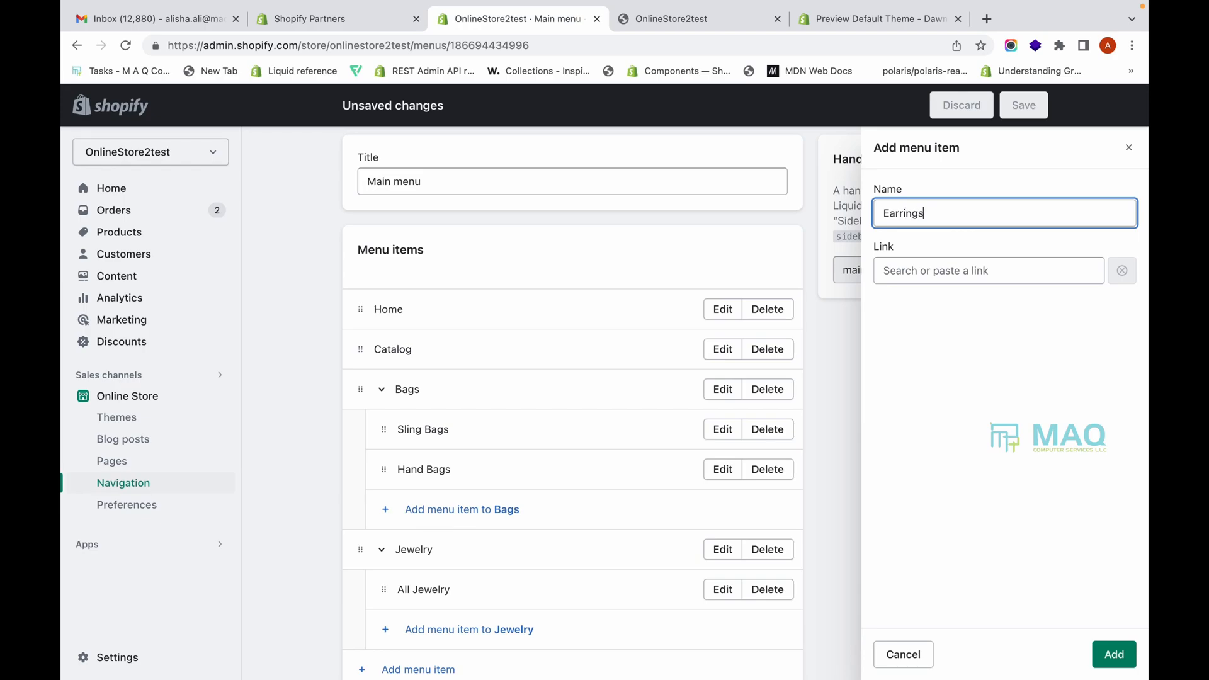
pyautogui.click(968, 270)
pyautogui.click(958, 363)
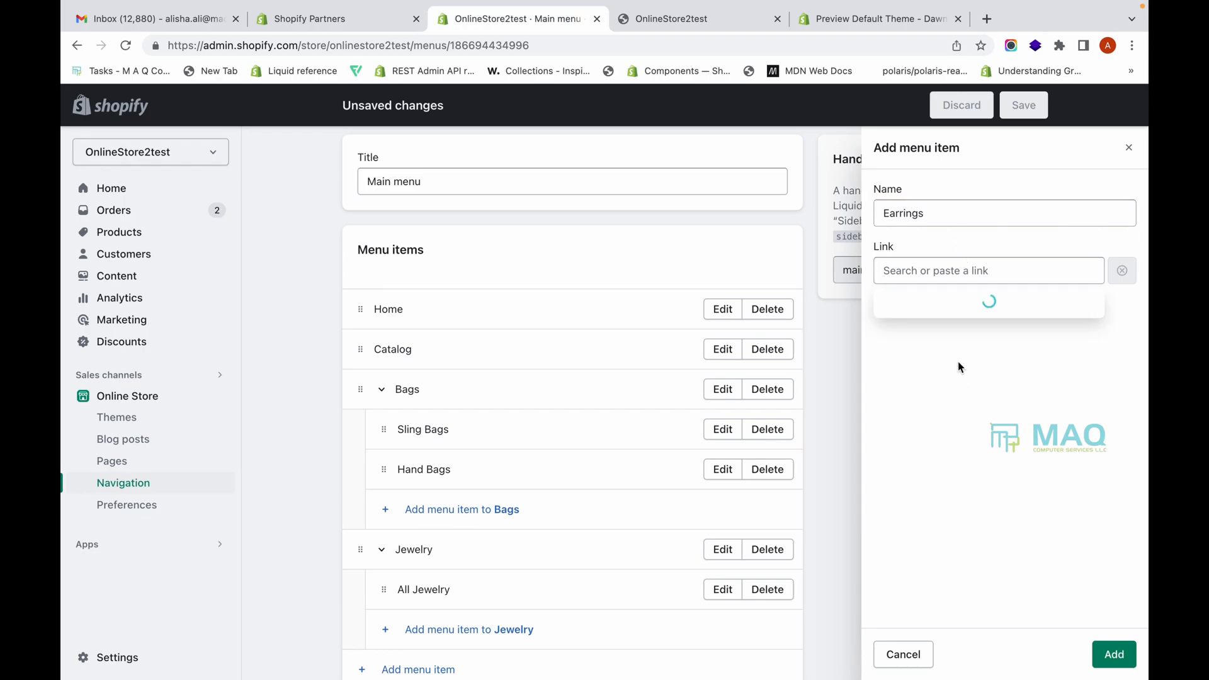
pyautogui.click(952, 403)
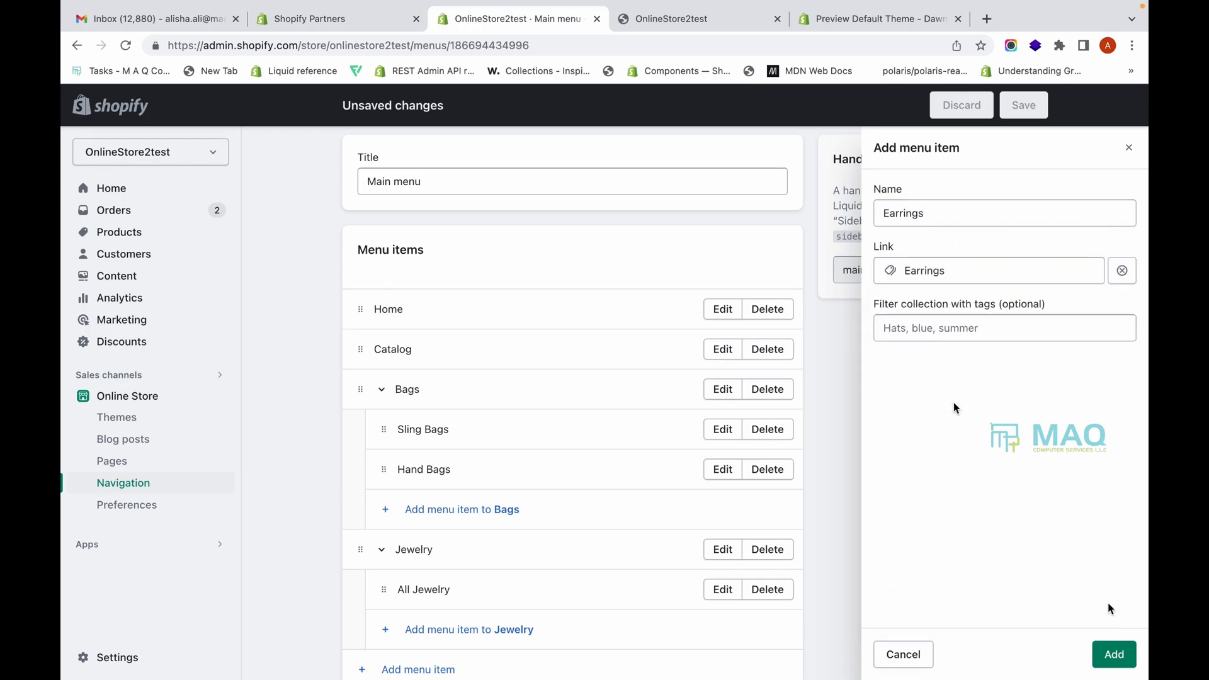
pyautogui.click(1113, 654)
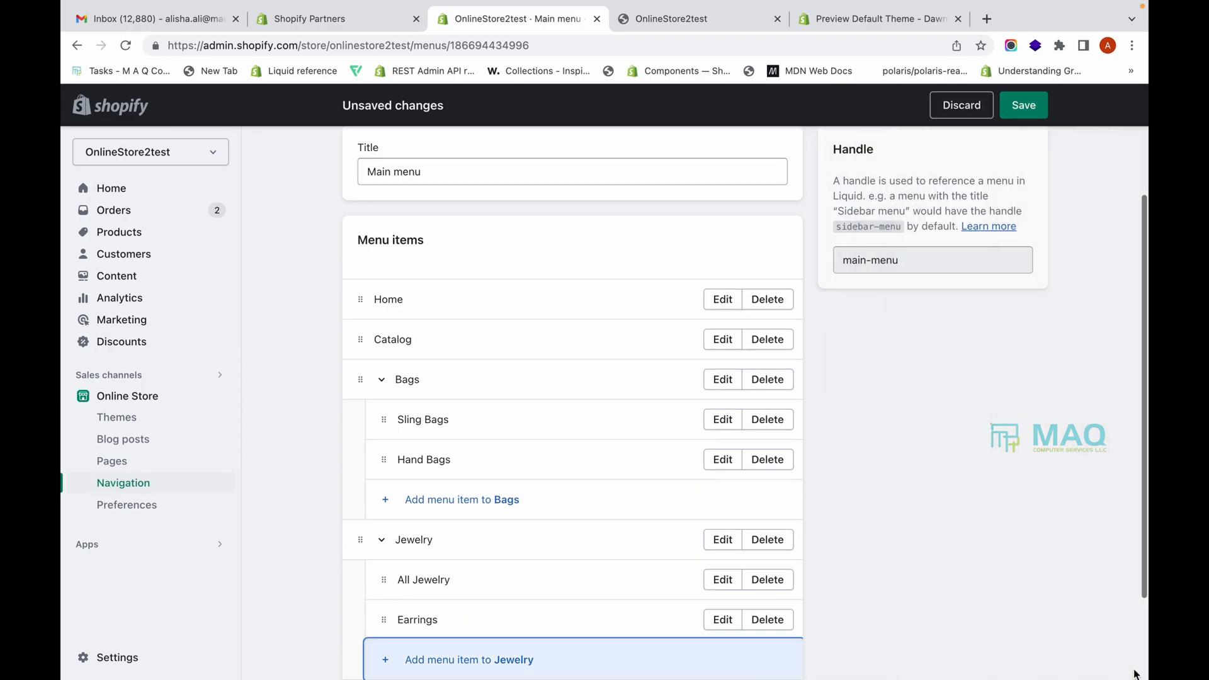
pyautogui.click(1025, 106)
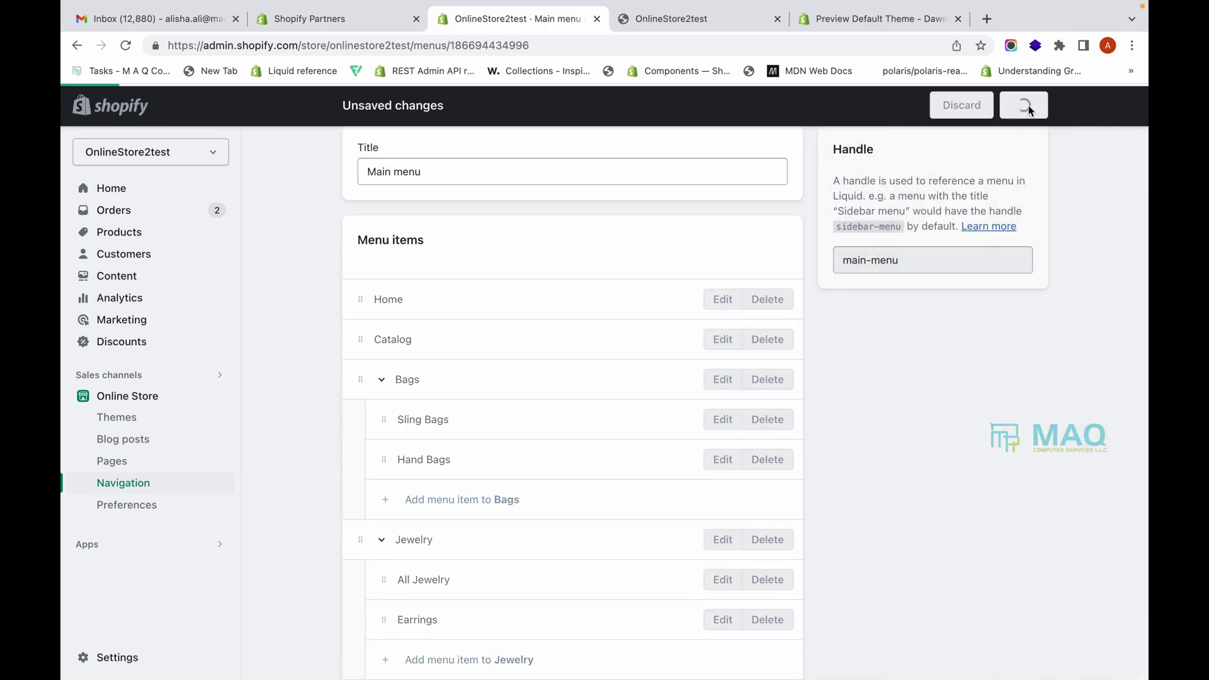
# Reload the OnlineStore2test storefront and inspect its Bags and Jewelry drop-downs, following the Earrings link to its collection page.
pyautogui.click(680, 24)
pyautogui.click(125, 45)
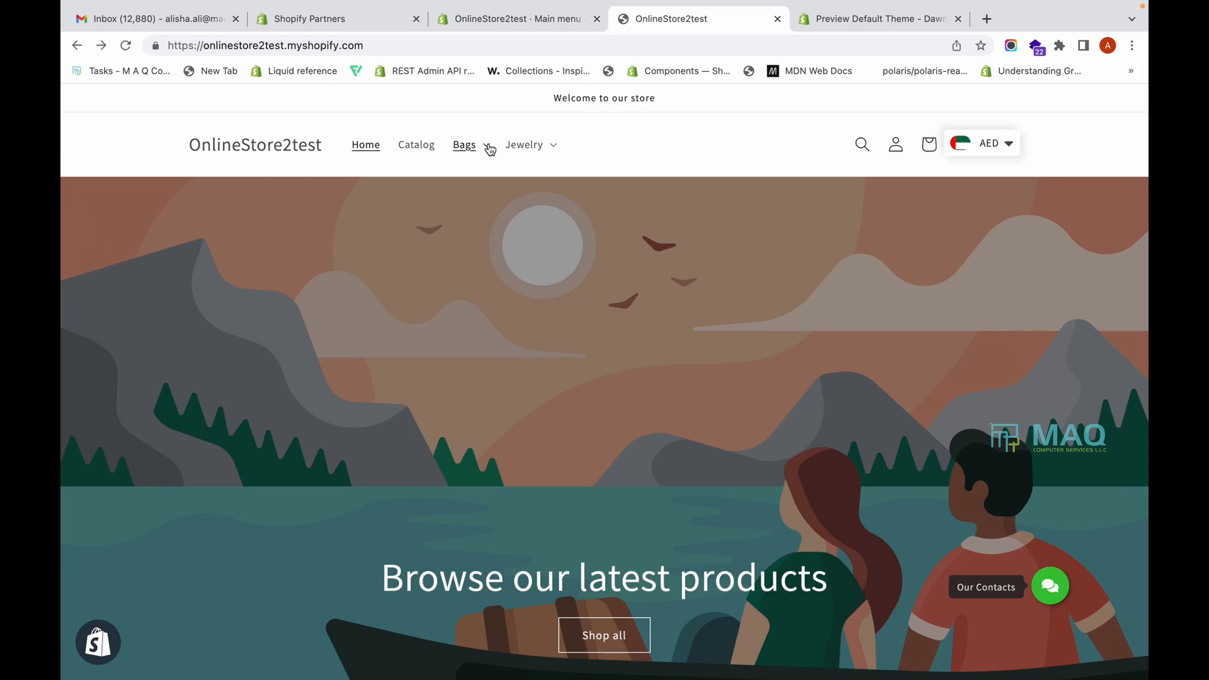
pyautogui.click(489, 149)
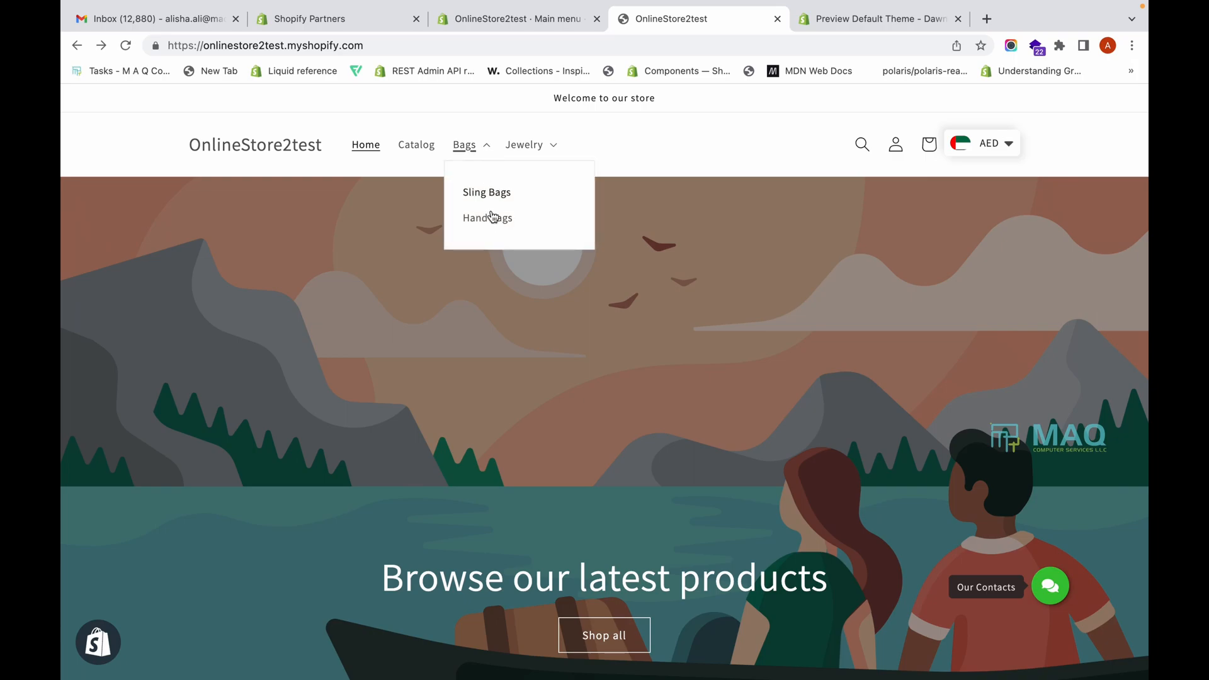
pyautogui.click(556, 146)
pyautogui.click(556, 147)
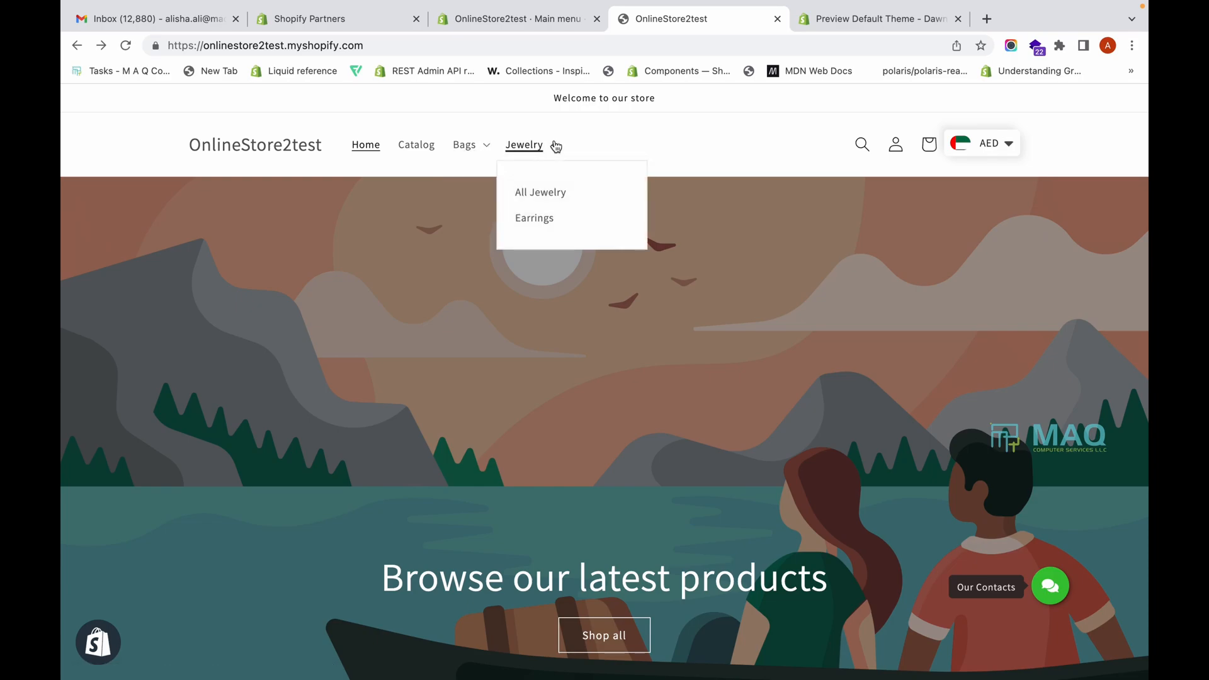
pyautogui.click(546, 220)
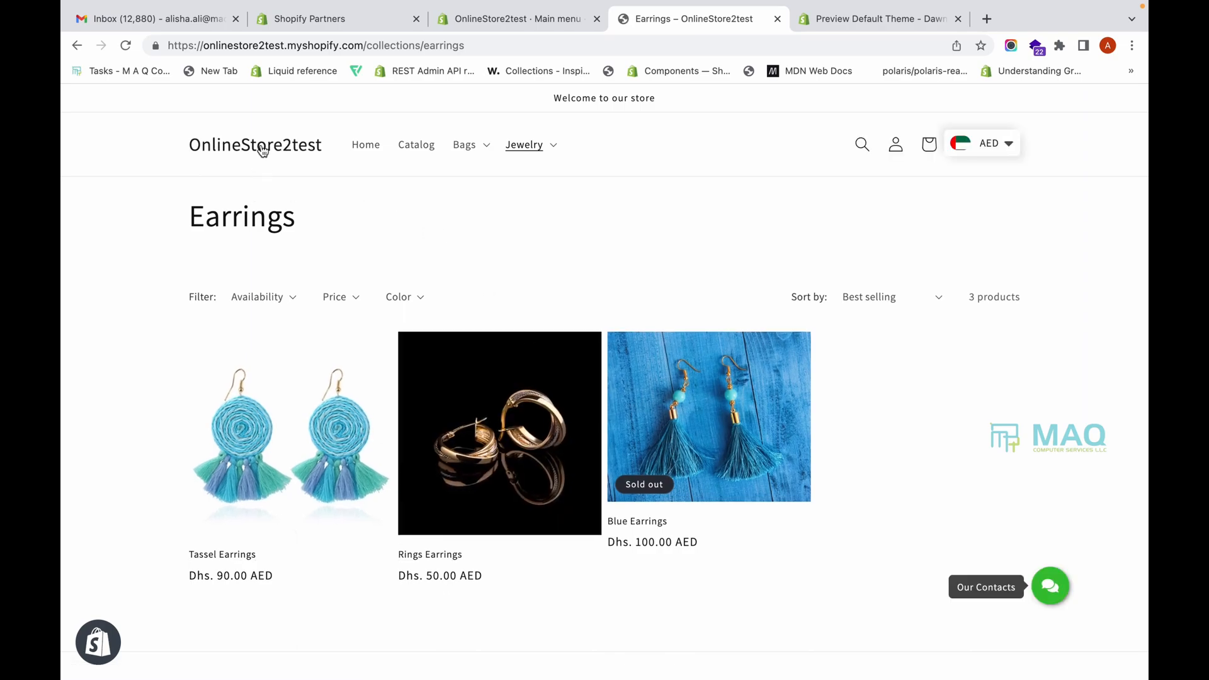
# Return to the storefront's home page and recheck the Bags and Jewelry drop-down menus.
pyautogui.click(364, 146)
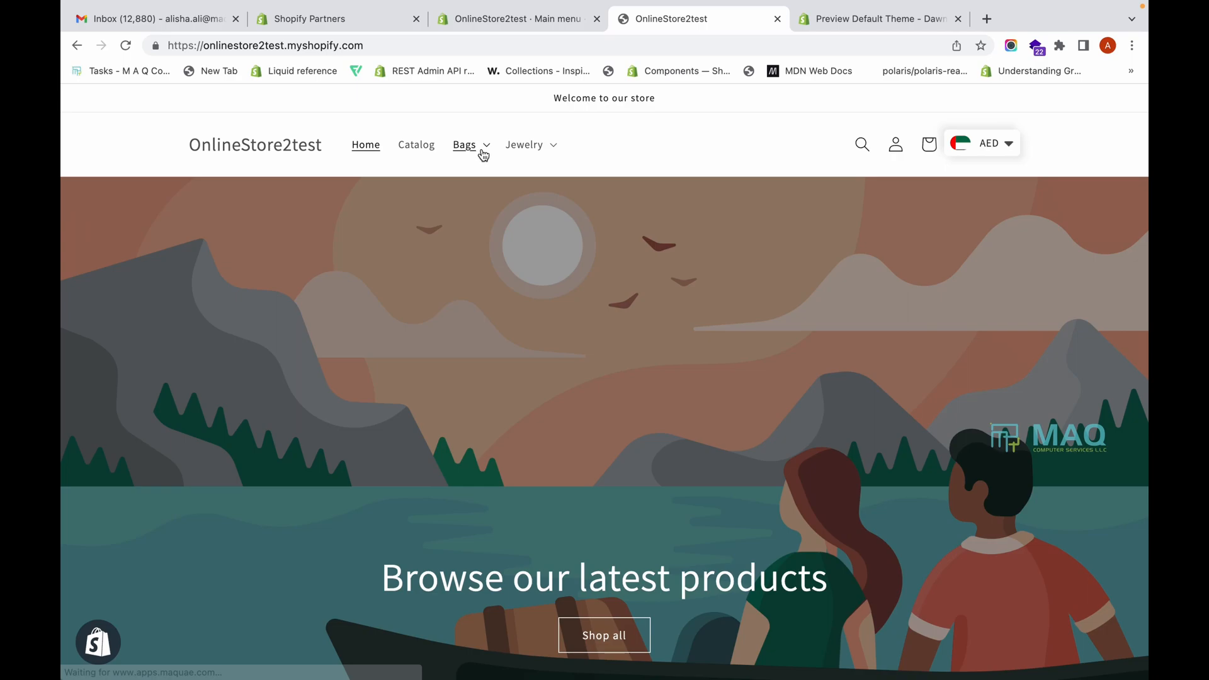
pyautogui.click(488, 147)
pyautogui.click(557, 146)
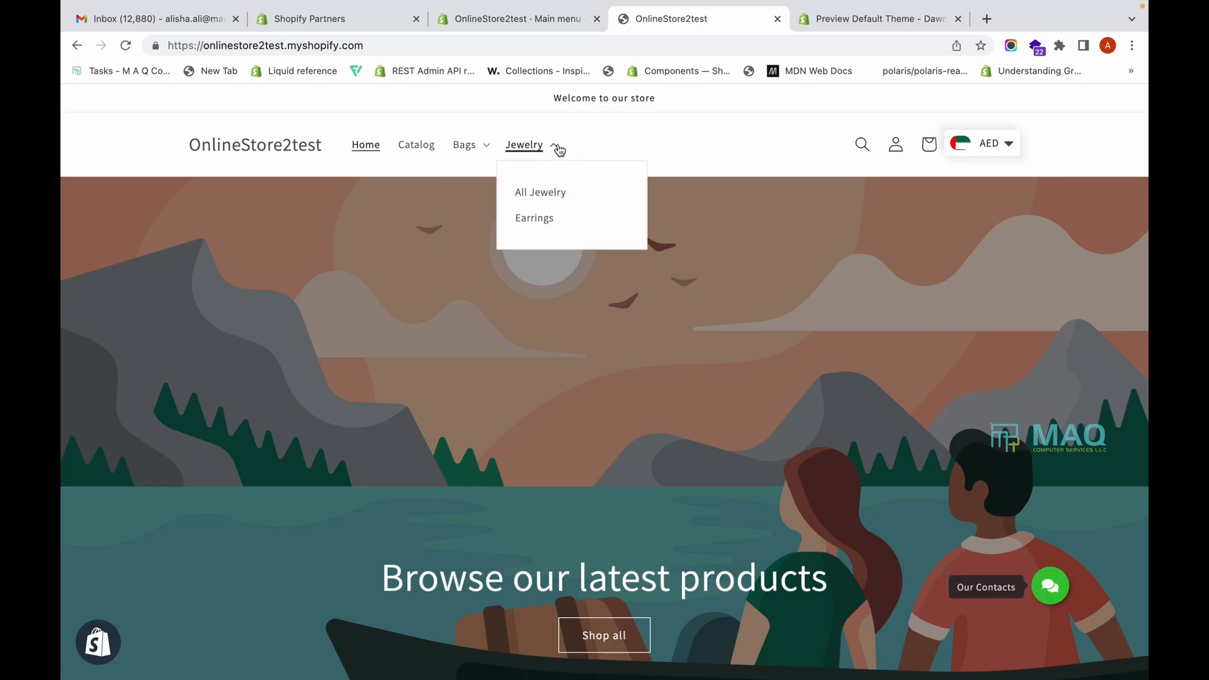